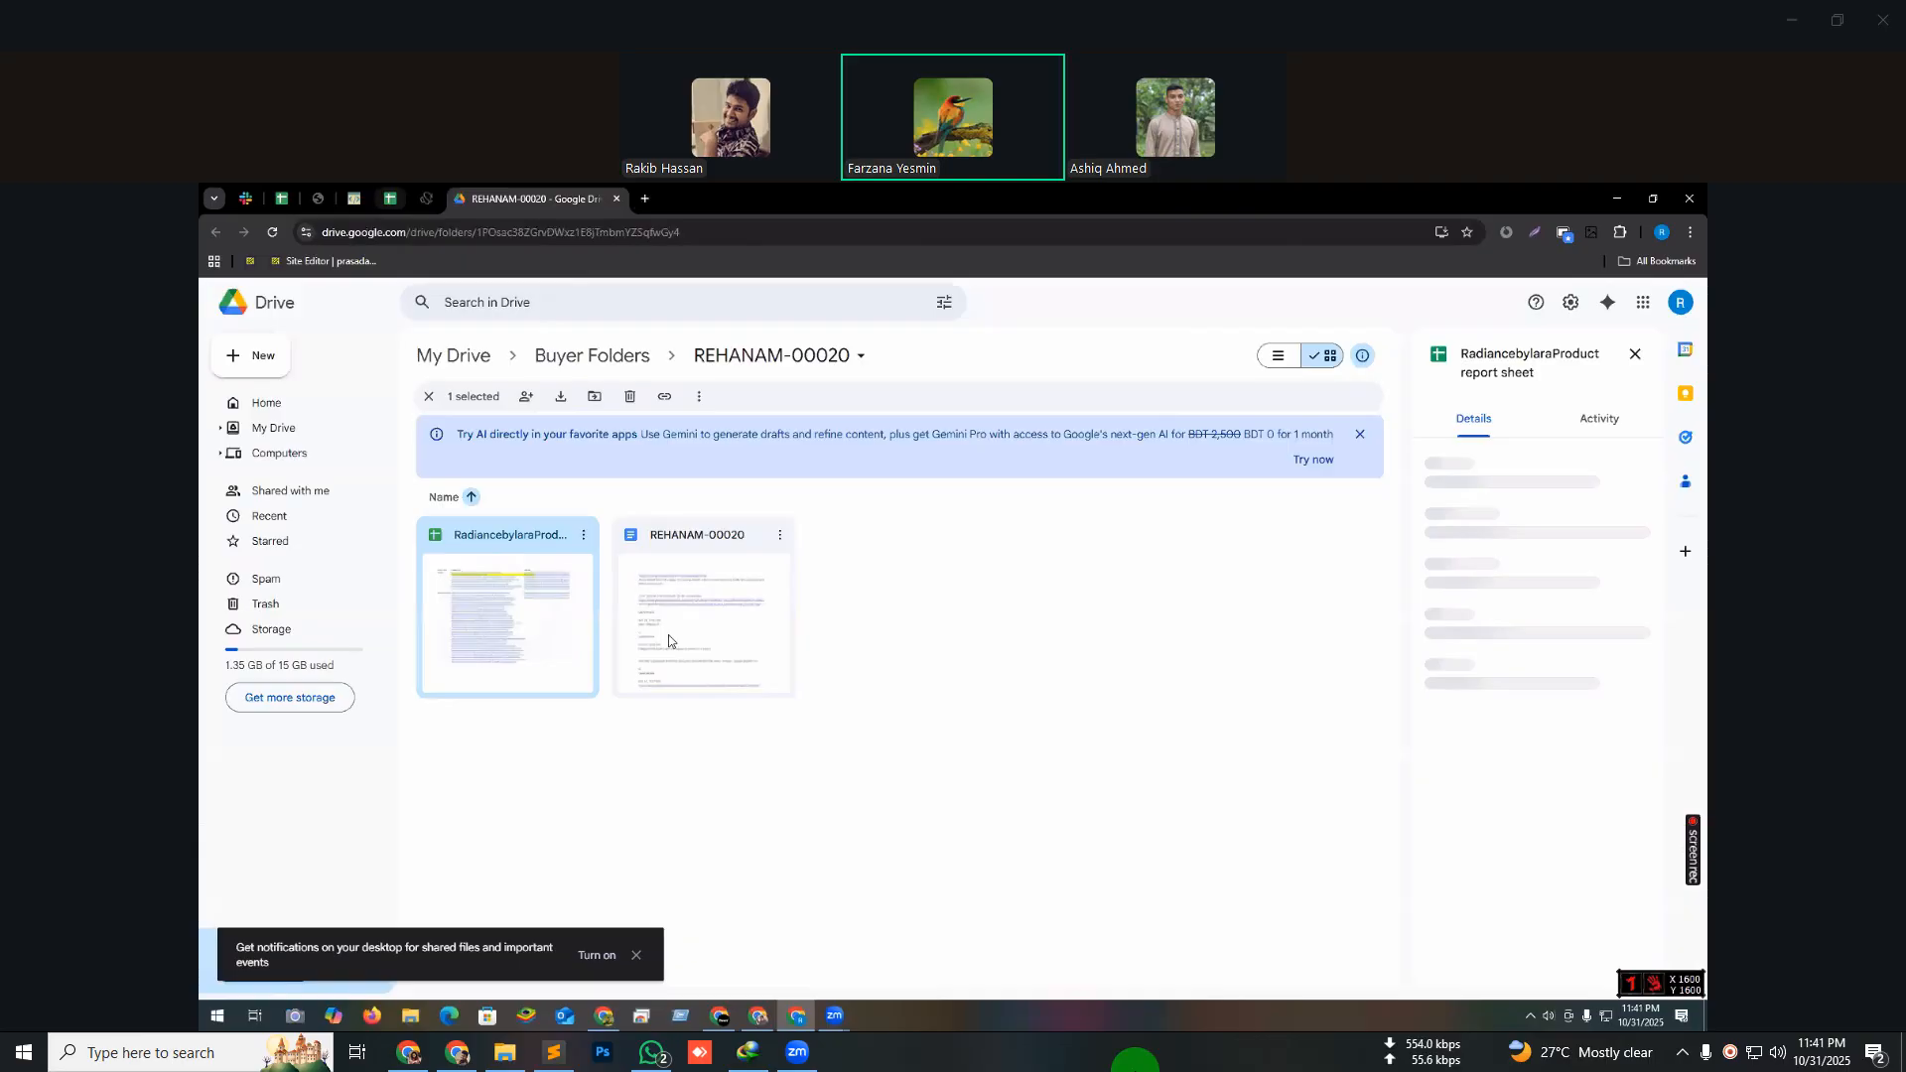
- Open the REHANAM-00020 document and put the label "Password:" in front of the password line
double_click(669, 636)
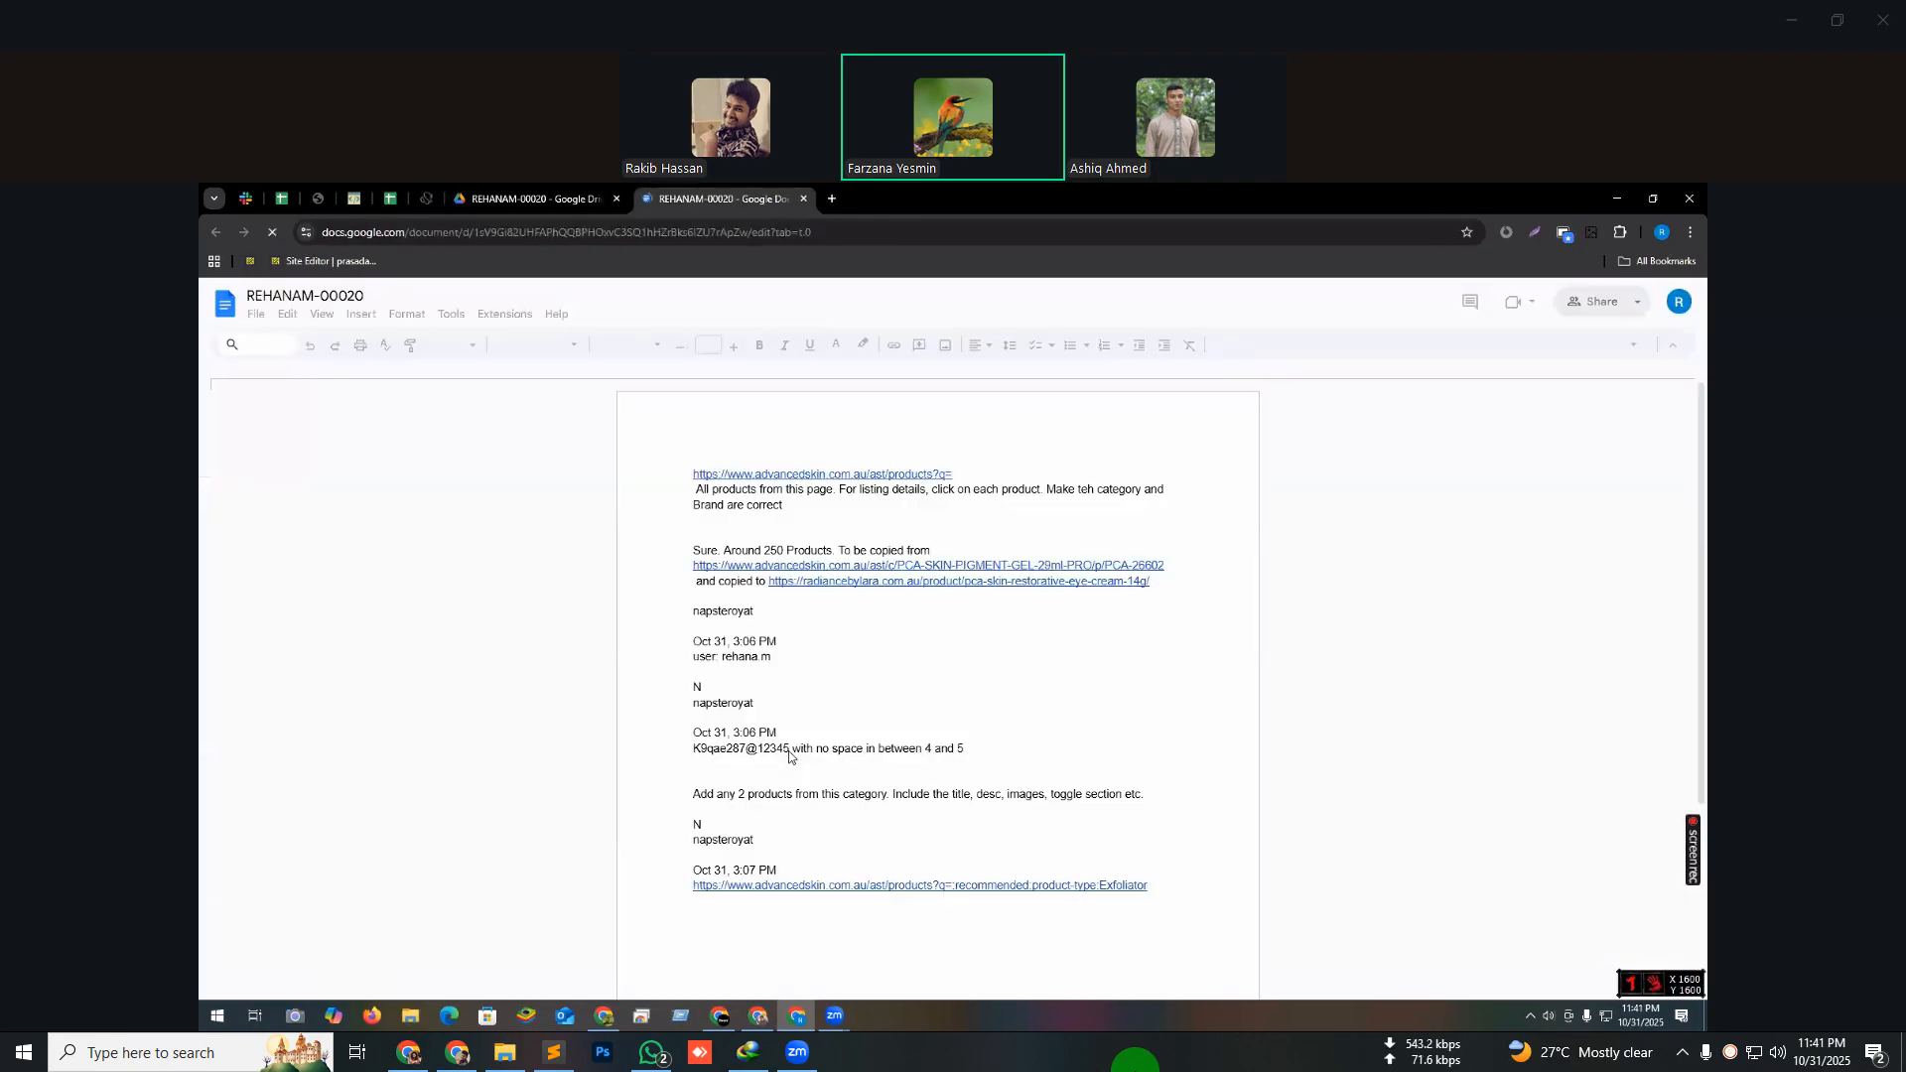
drag(788, 751, 686, 727)
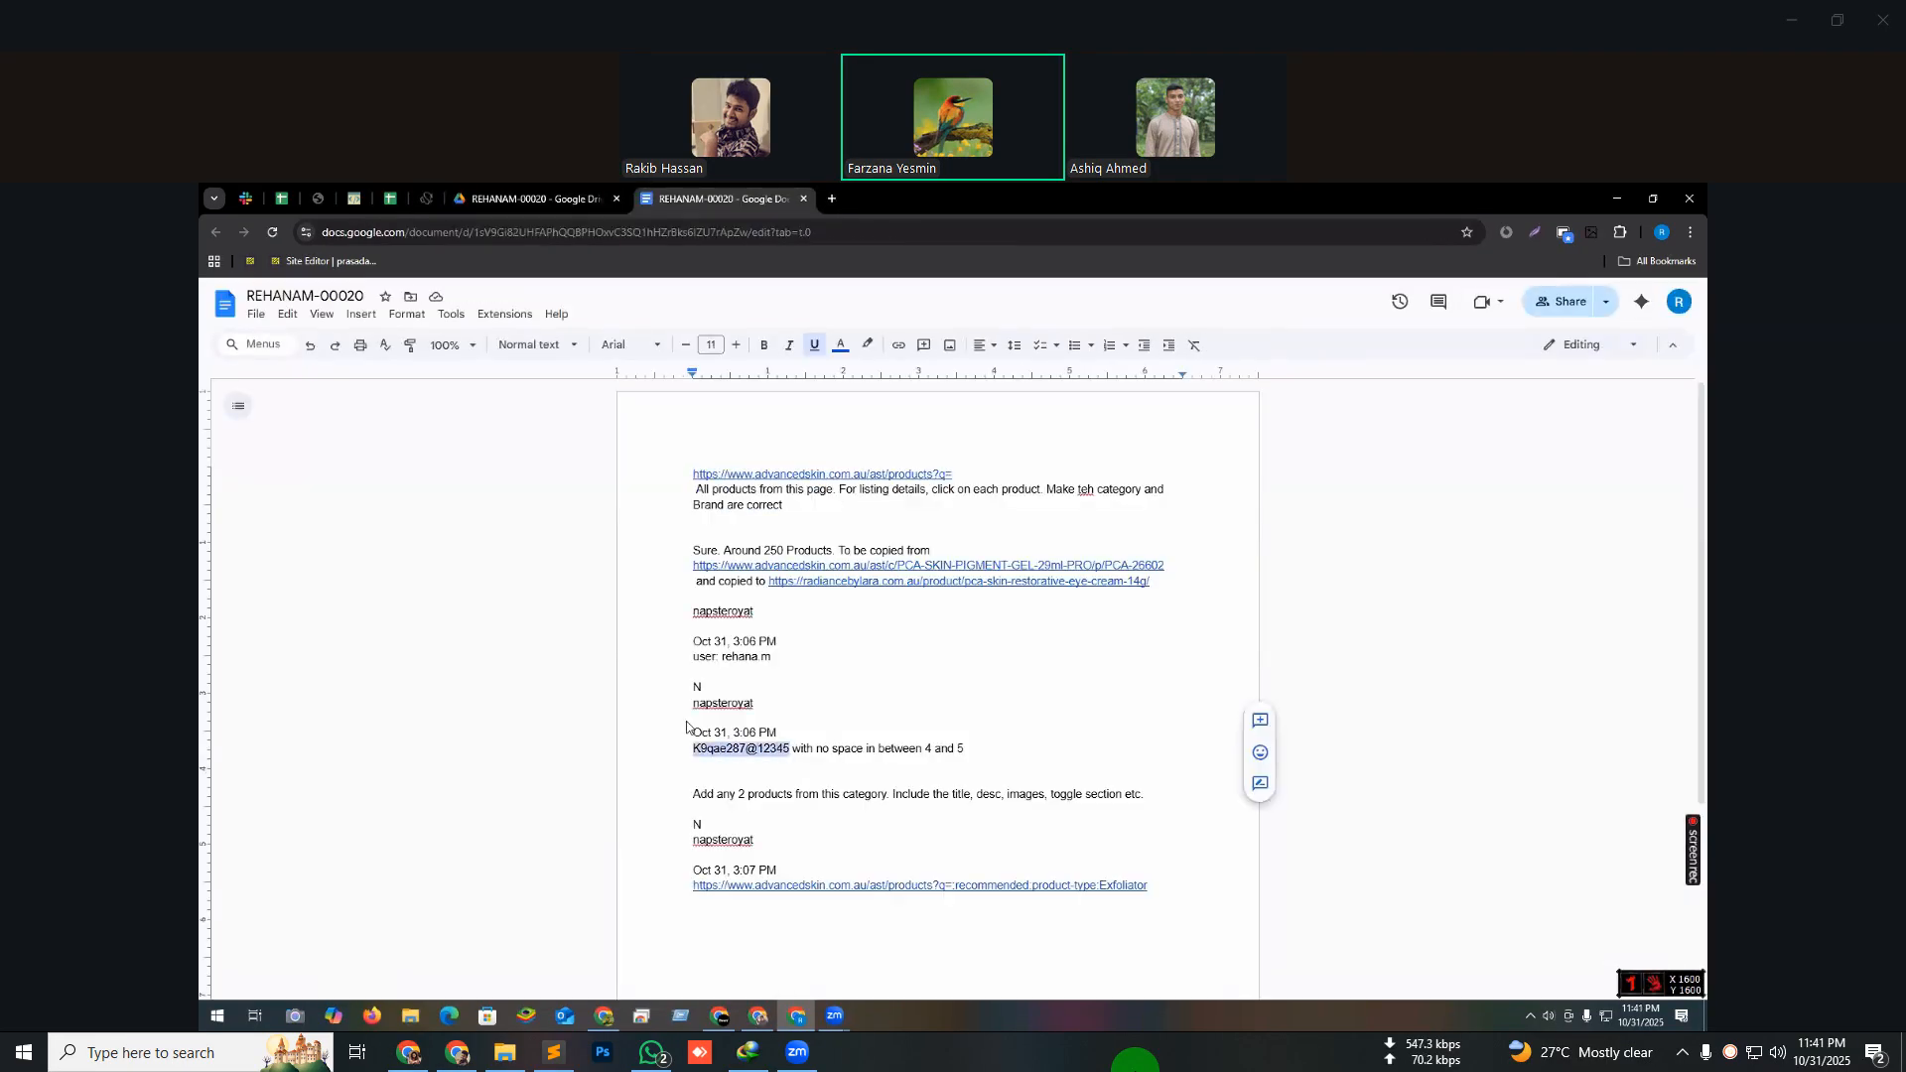
click(688, 757)
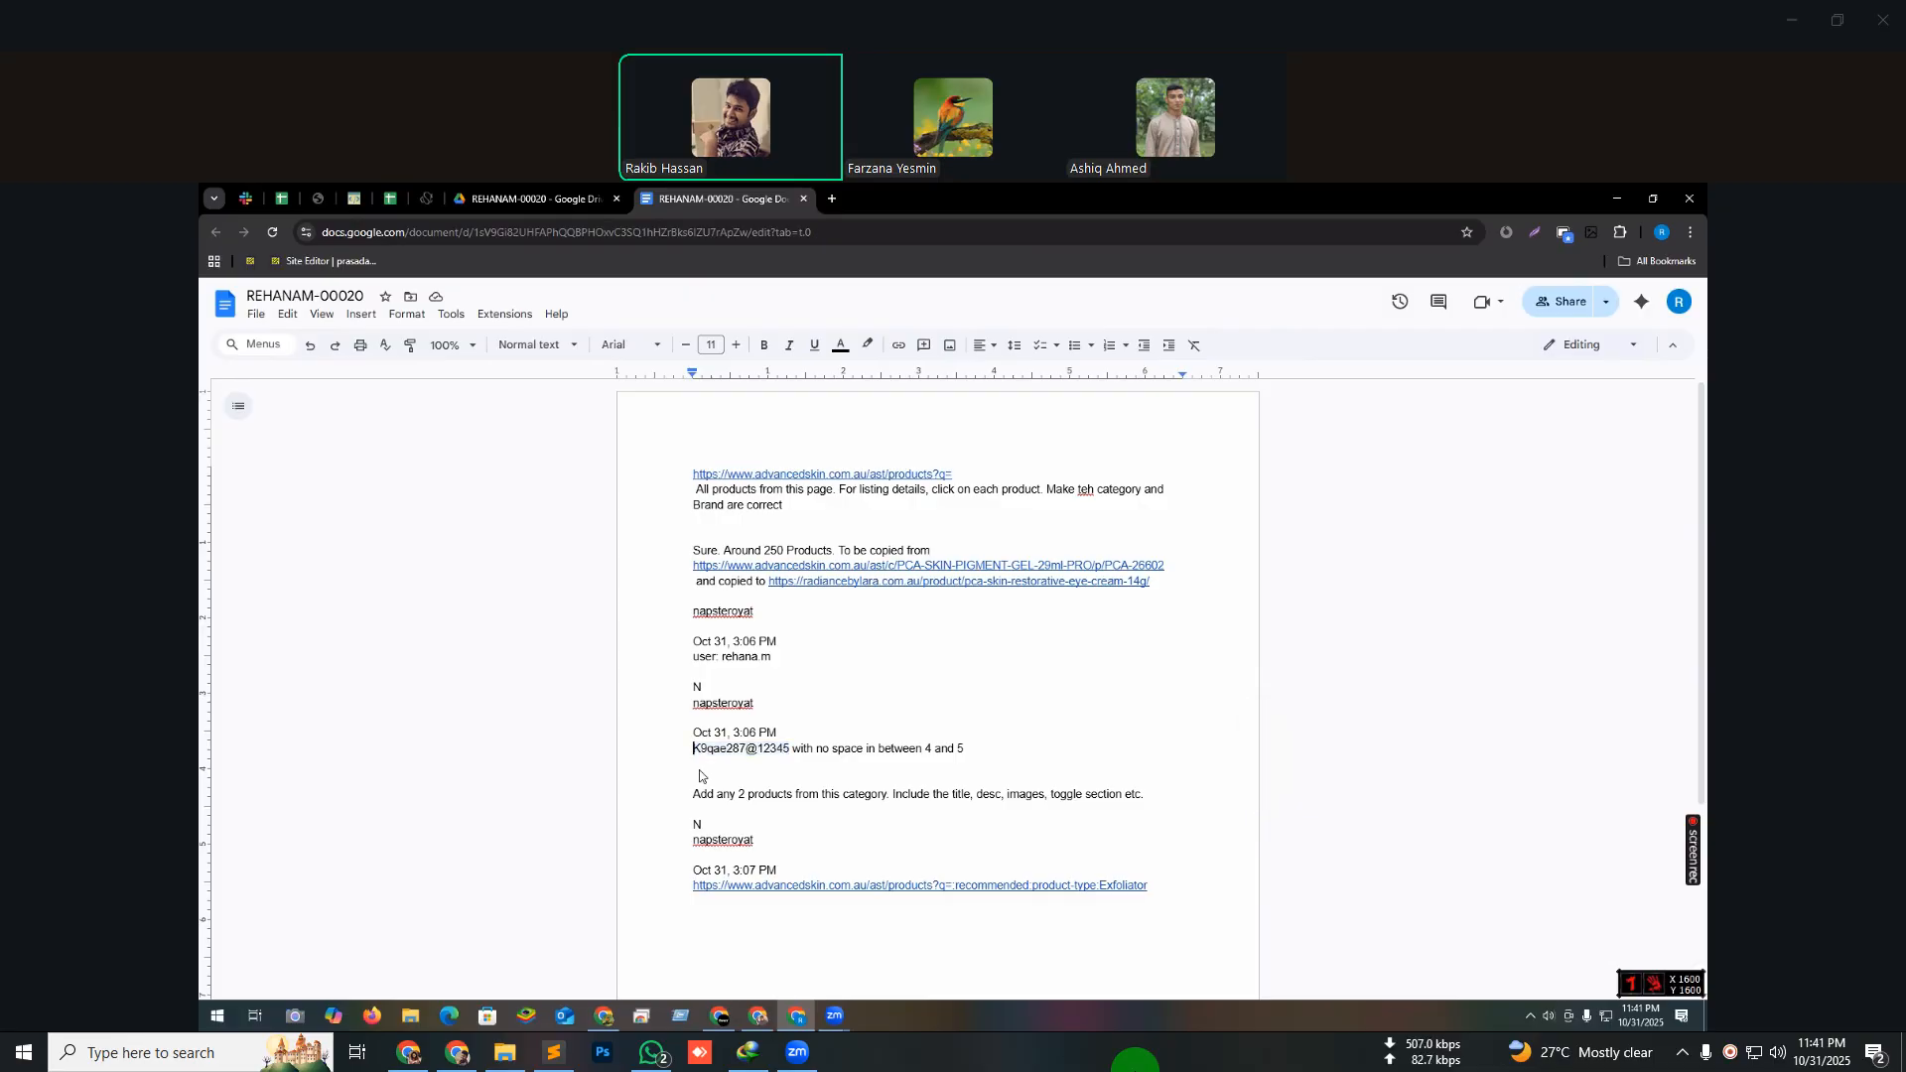
text(Password)
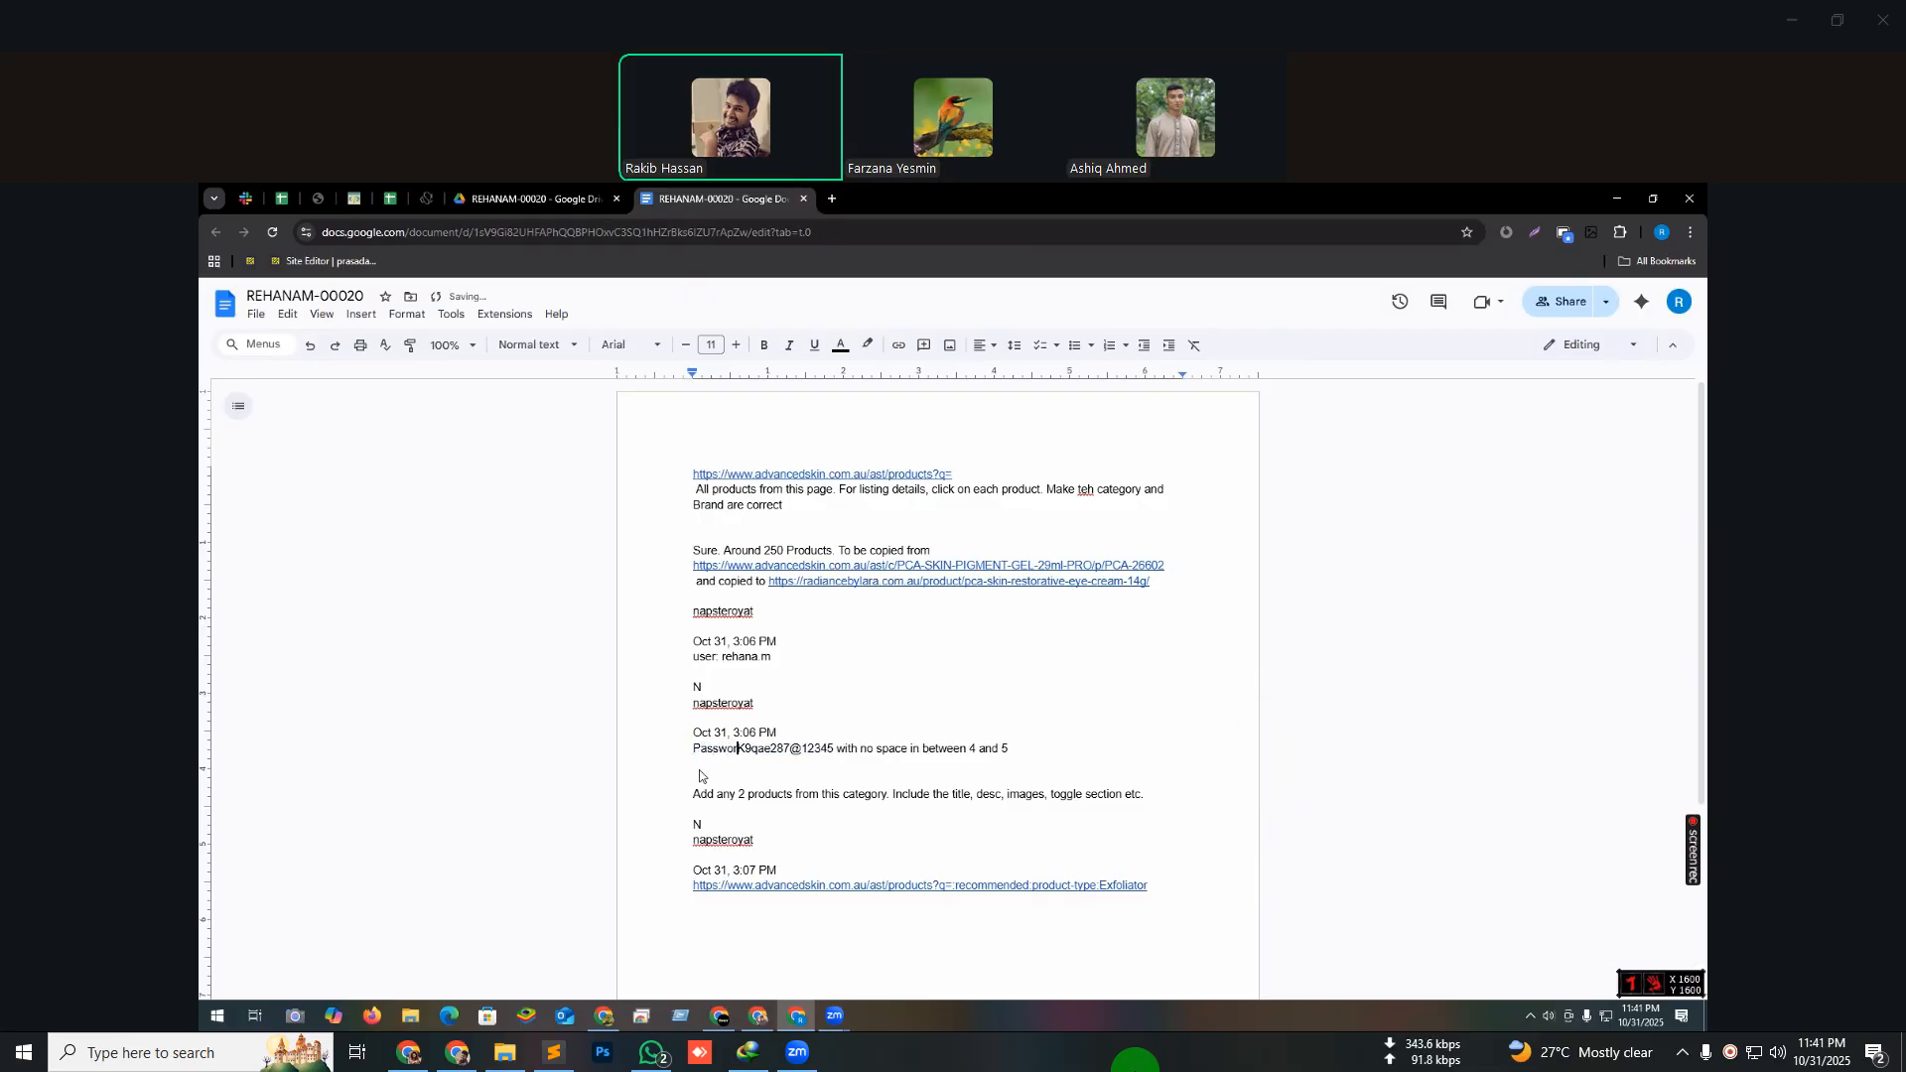
text(:)
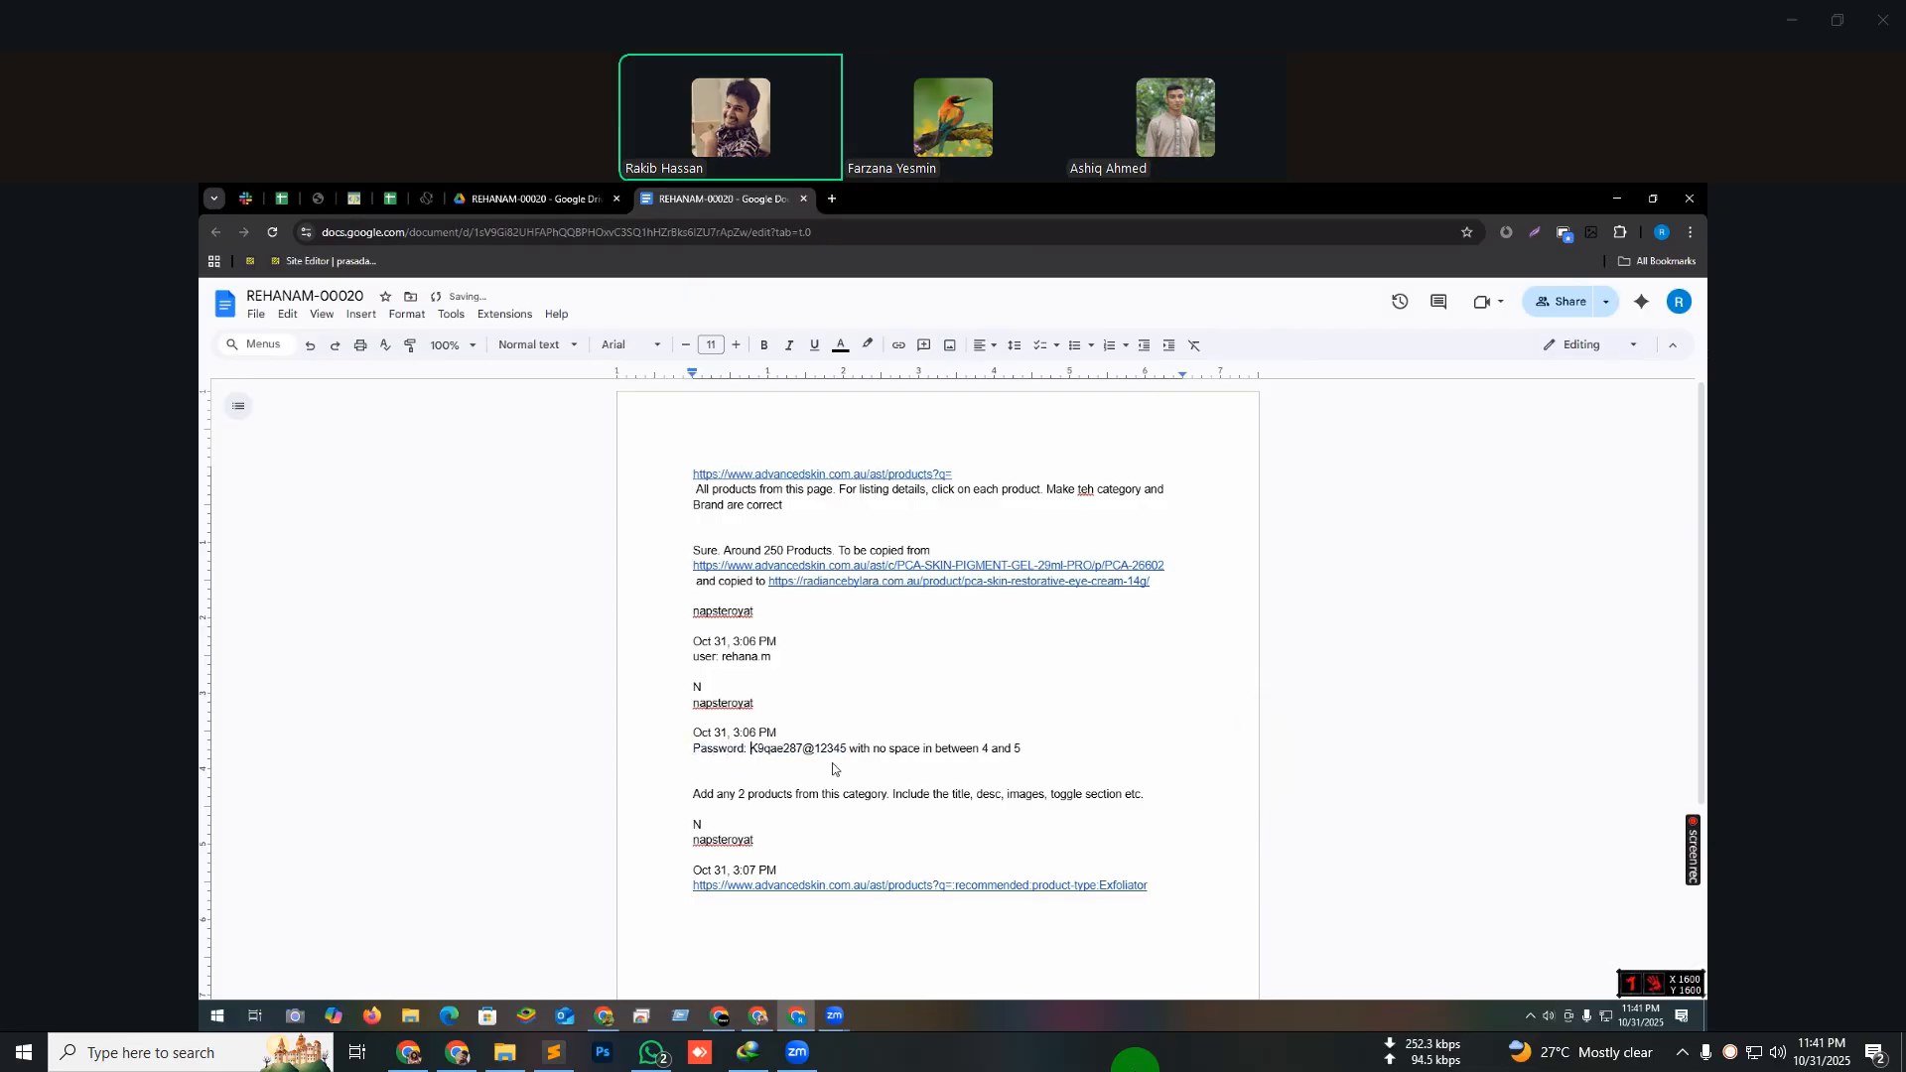
- Delete the leftover sender, timestamp and blank lines between the user line and the password line
drag(794, 734, 734, 695)
key(BackSpace)
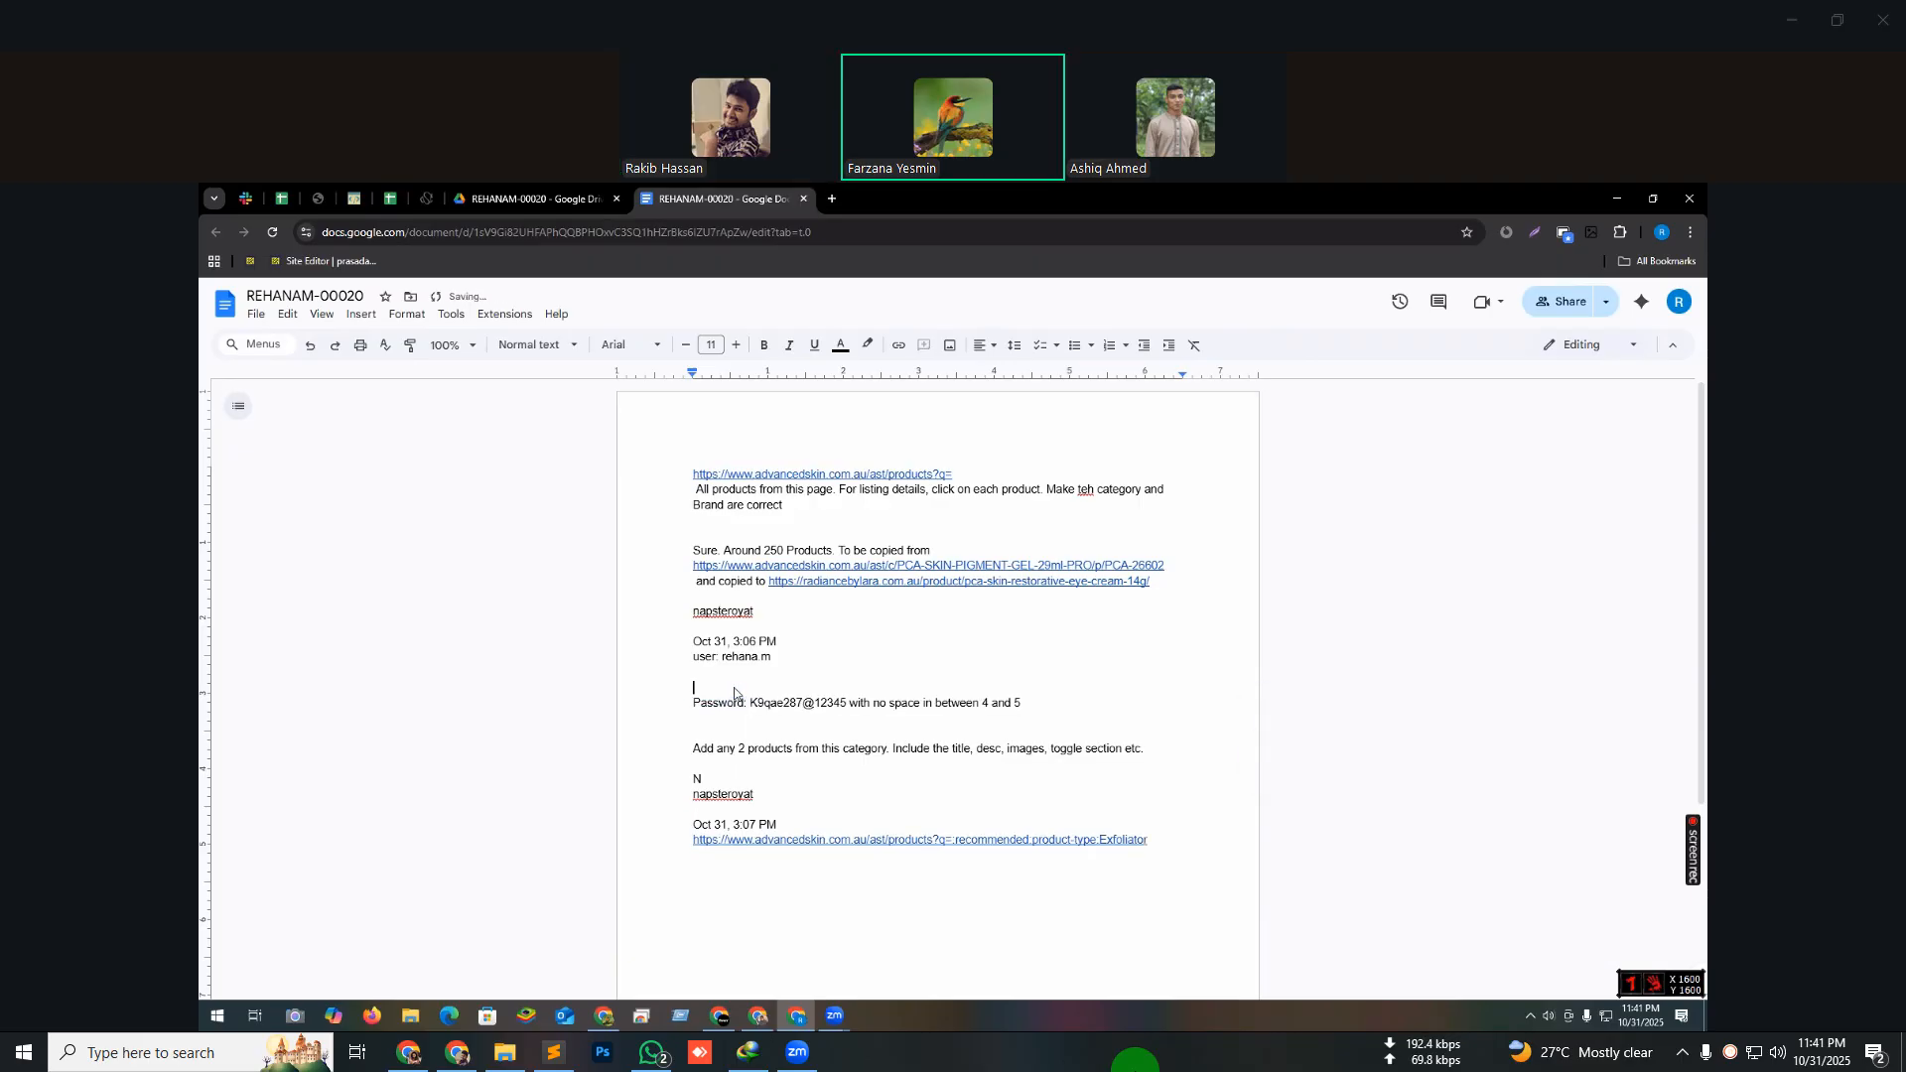
key(BackSpace)
- Remove the sender lines above the Exfoliator link's timestamp, and bold the user and password lines
click(767, 758)
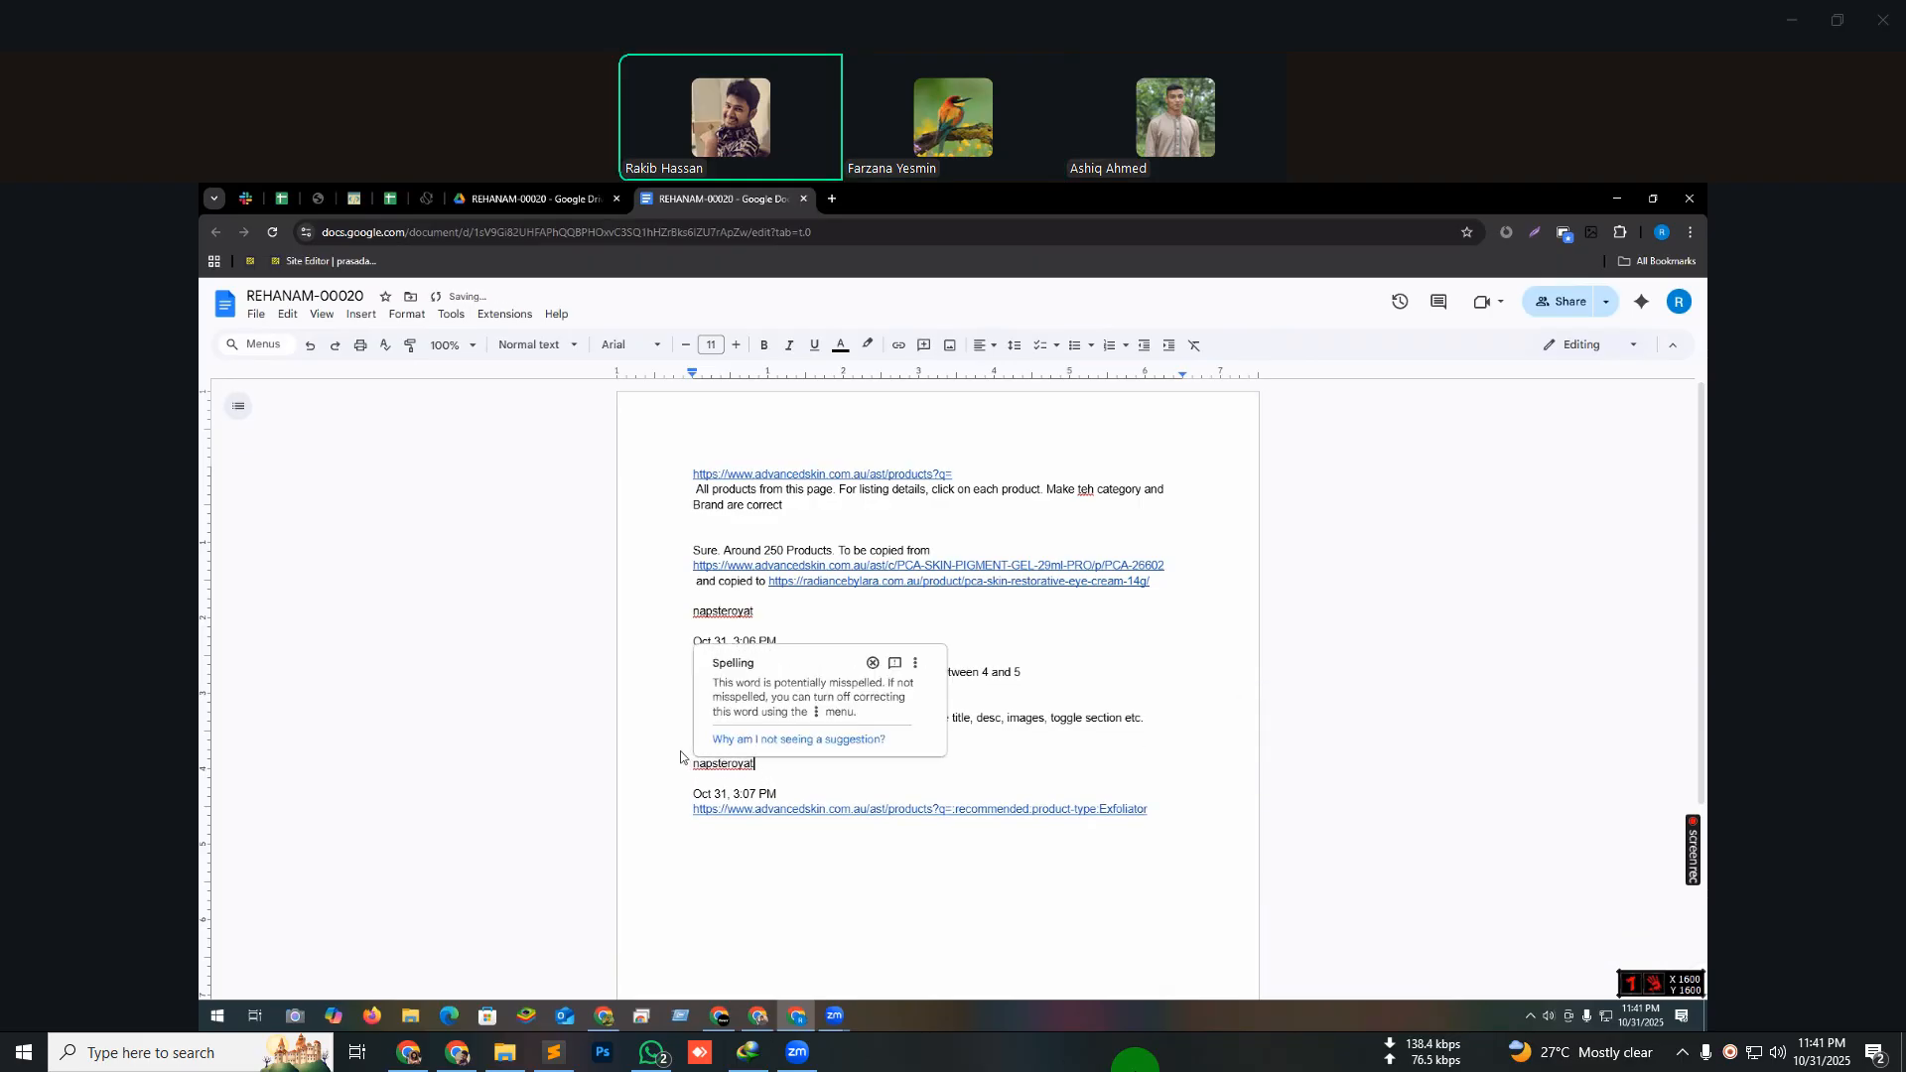
key(BackSpace)
key(BackSpace)
key(BackSpace)
key(BackSpace)
key(BackSpace)
key(BackSpace)
key(BackSpace)
key(BackSpace)
key(BackSpace)
key(BackSpace)
key(BackSpace)
key(BackSpace)
key(BackSpace)
key(BackSpace)
key(BackSpace)
drag(722, 657, 844, 678)
key(ctrl+b)
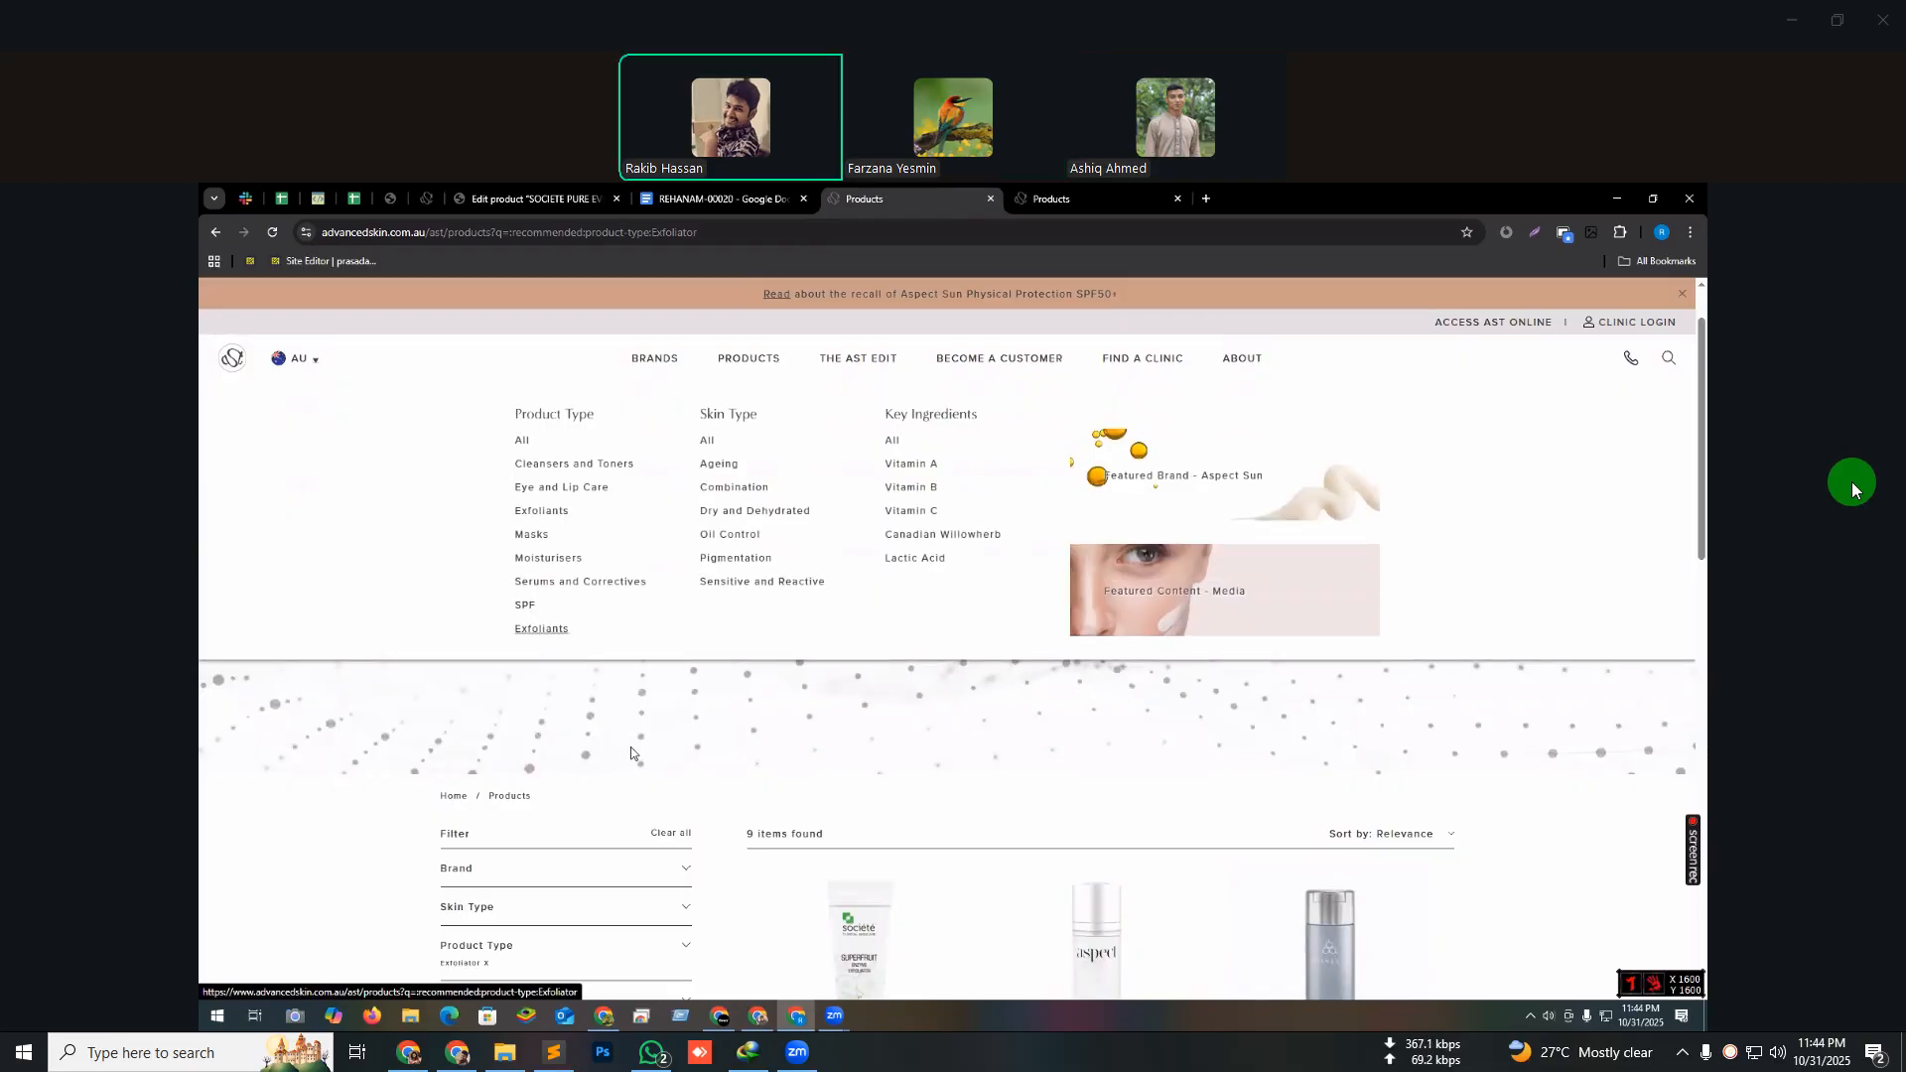
- Remove the Exfoliator filter from the supplier's product list and look through the Product Type filter options
scroll(658, 748, down, 2)
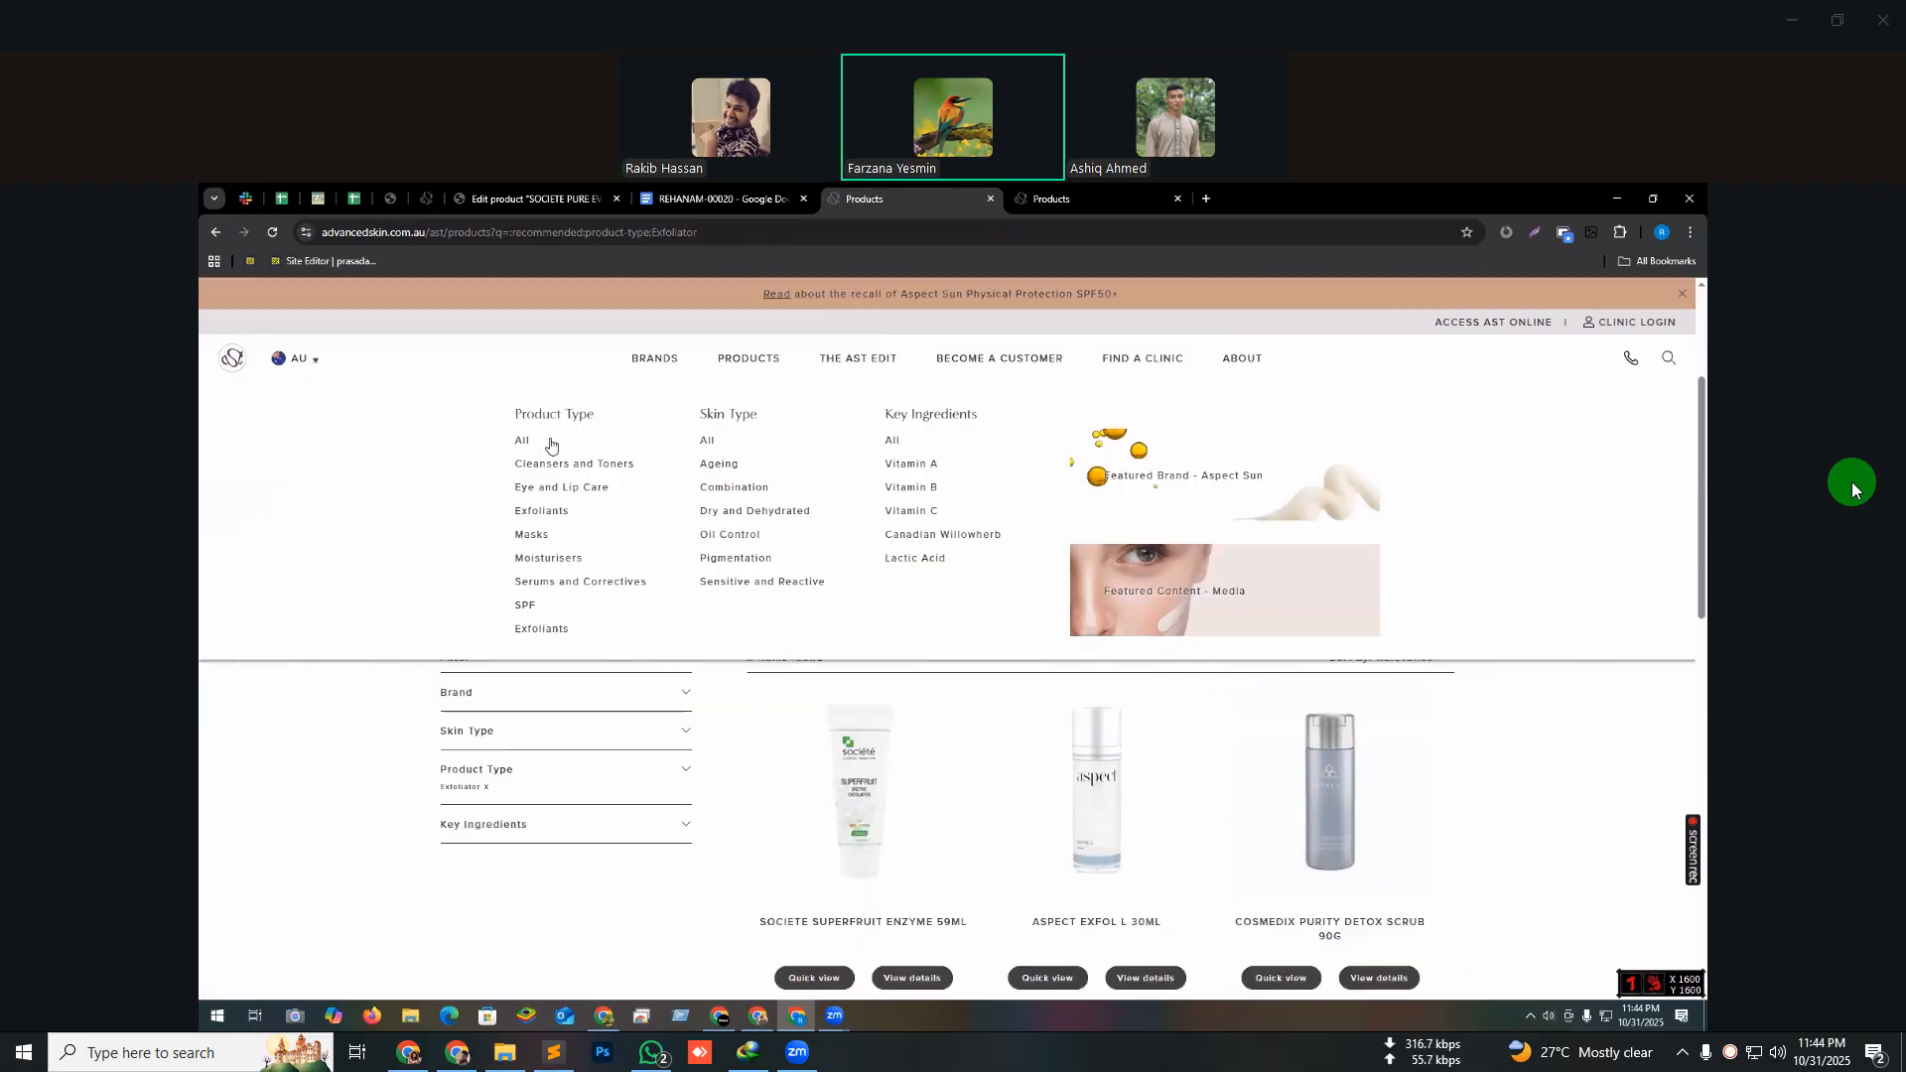
scroll(552, 446, down, 1)
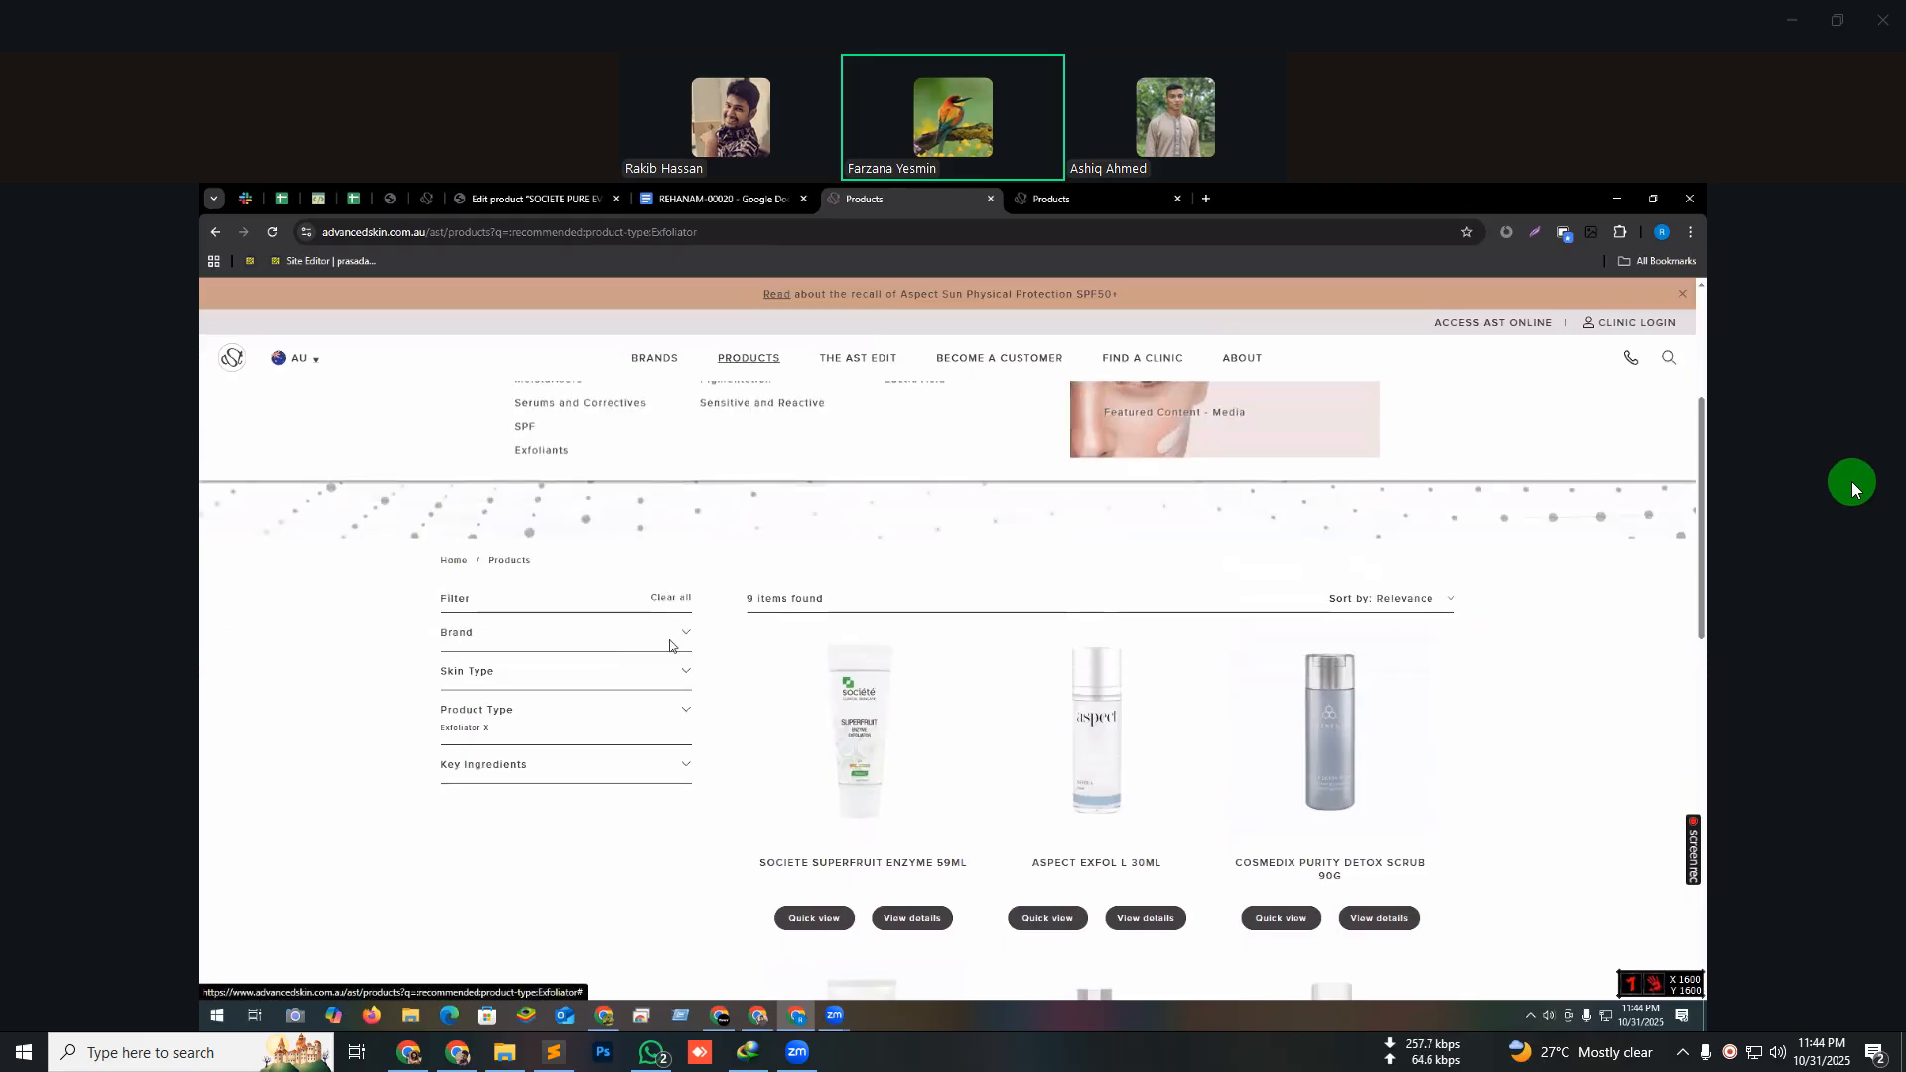
click(443, 717)
scroll(449, 864, down, 2)
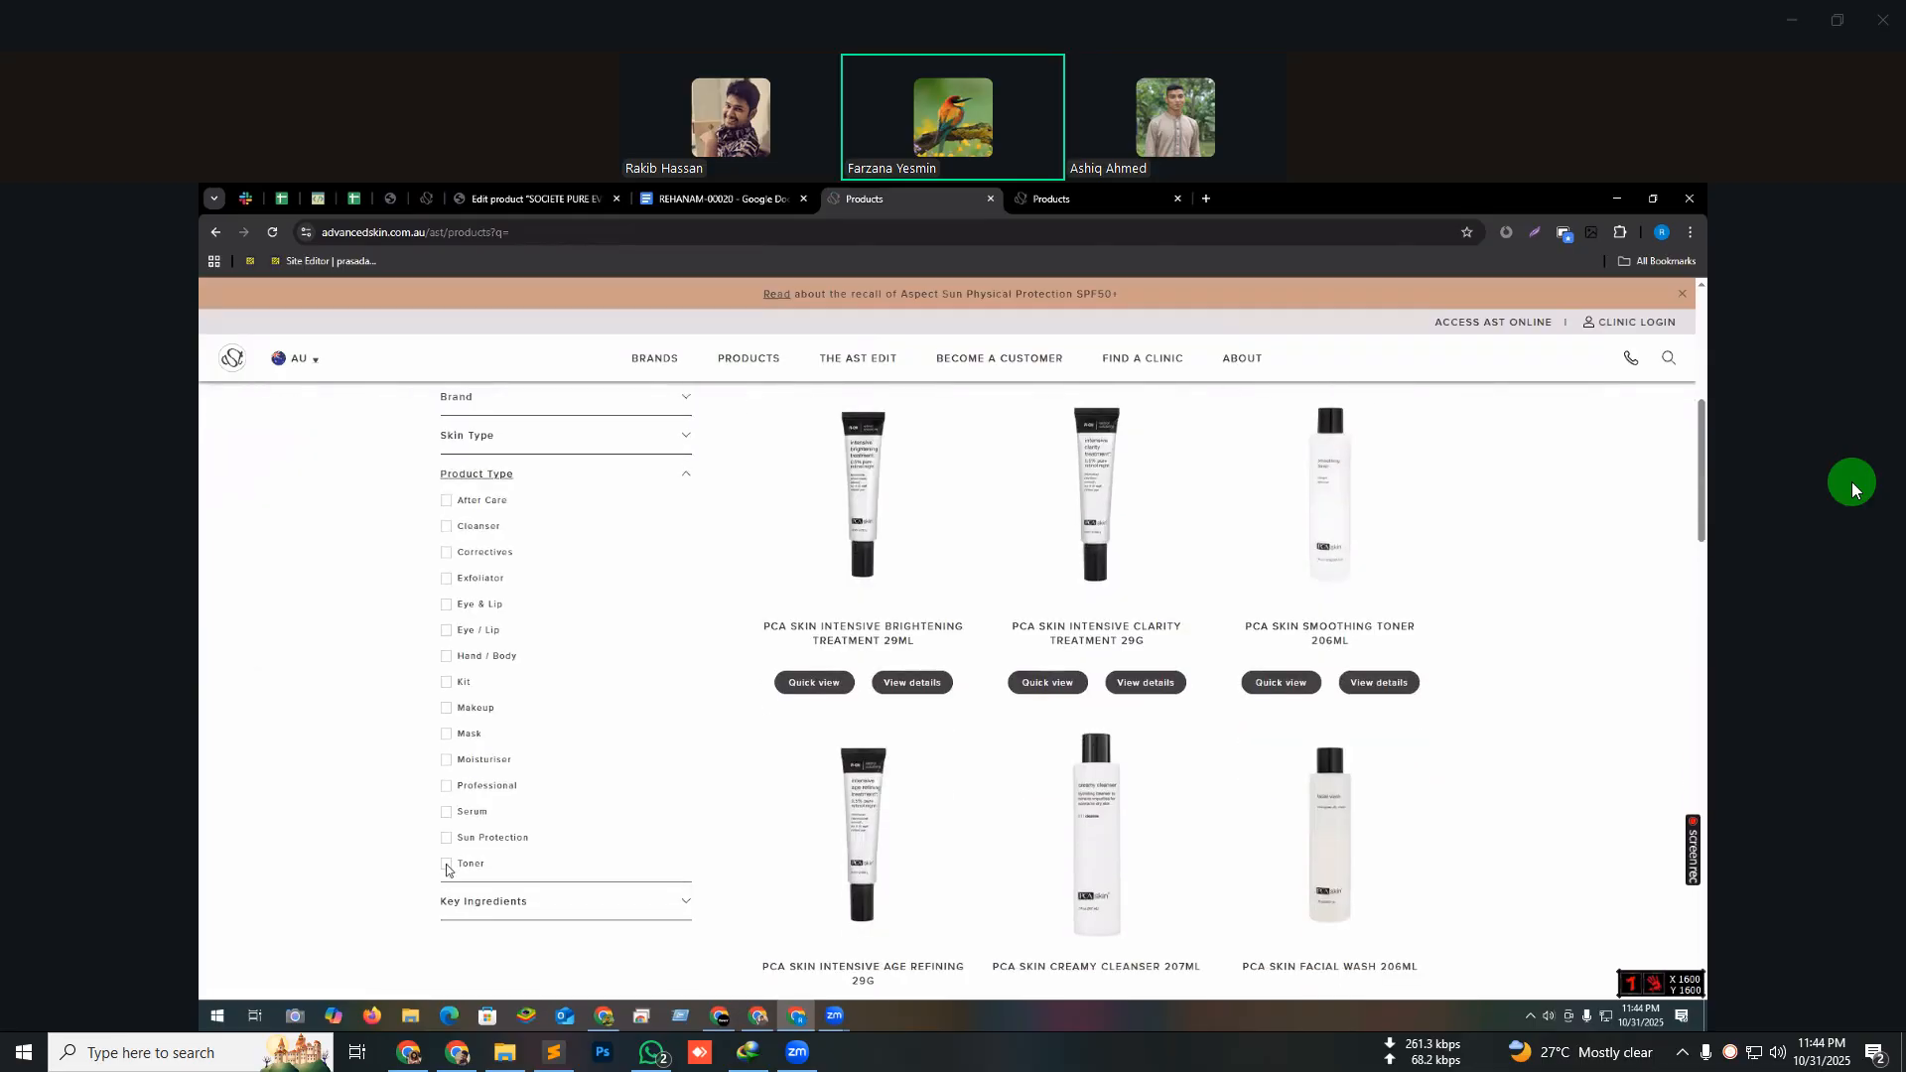
scroll(754, 514, up, 3)
- Open the supplier's Cleansers and Toners category from the site's product navigation
mouse_move(732, 367)
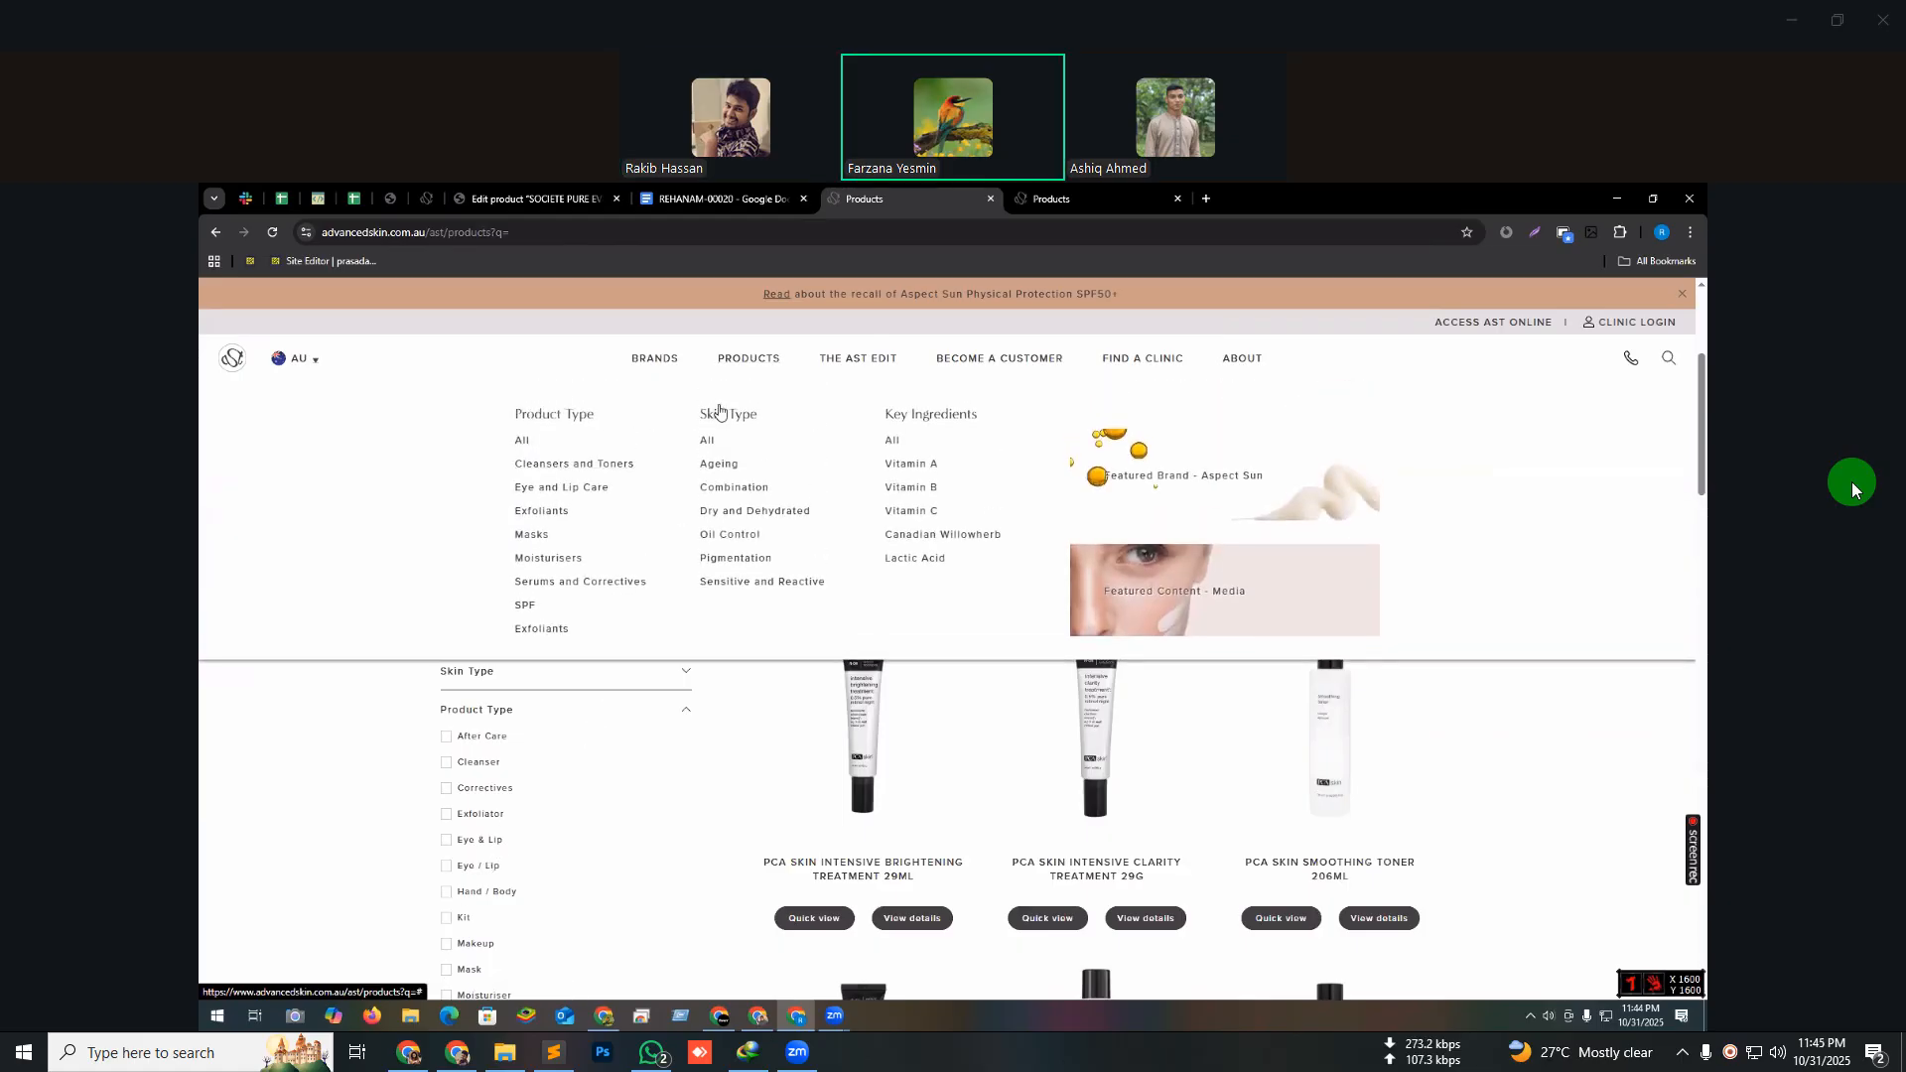
scroll(590, 434, down, 2)
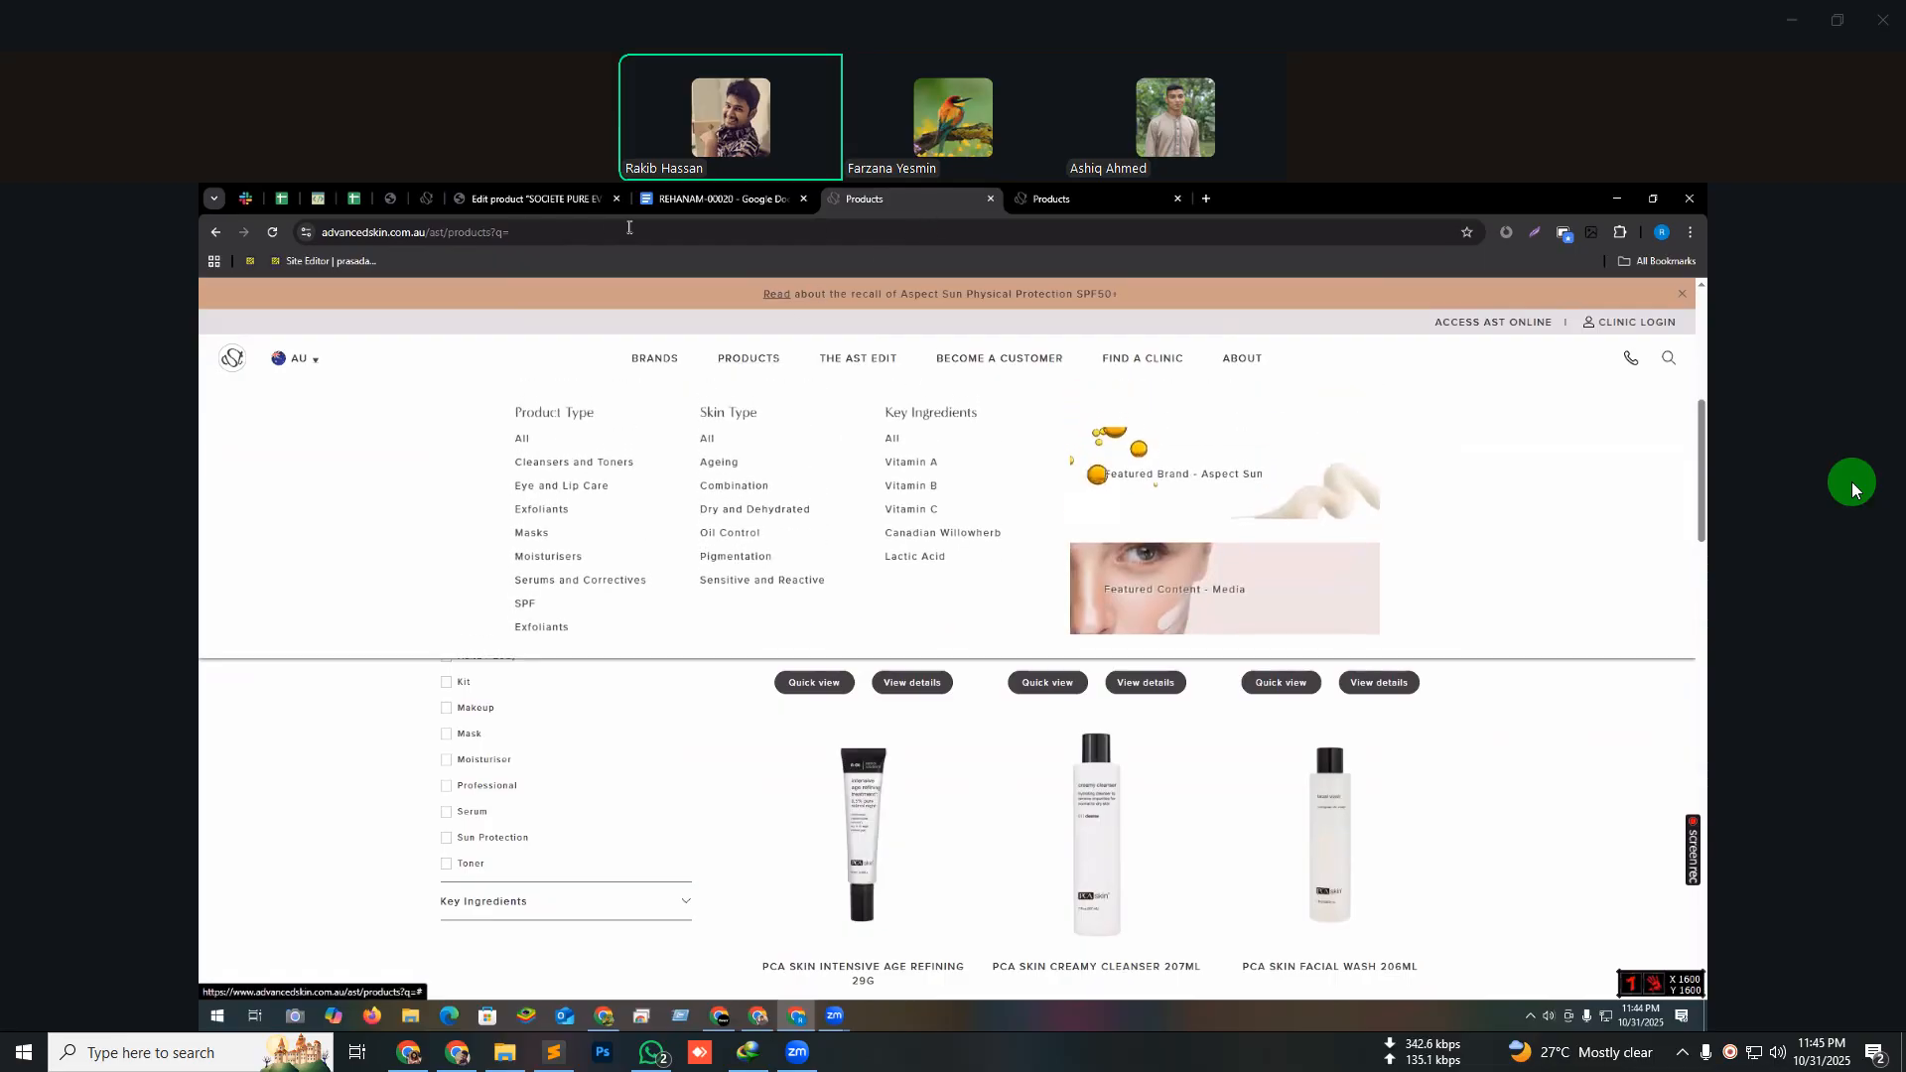
click(753, 360)
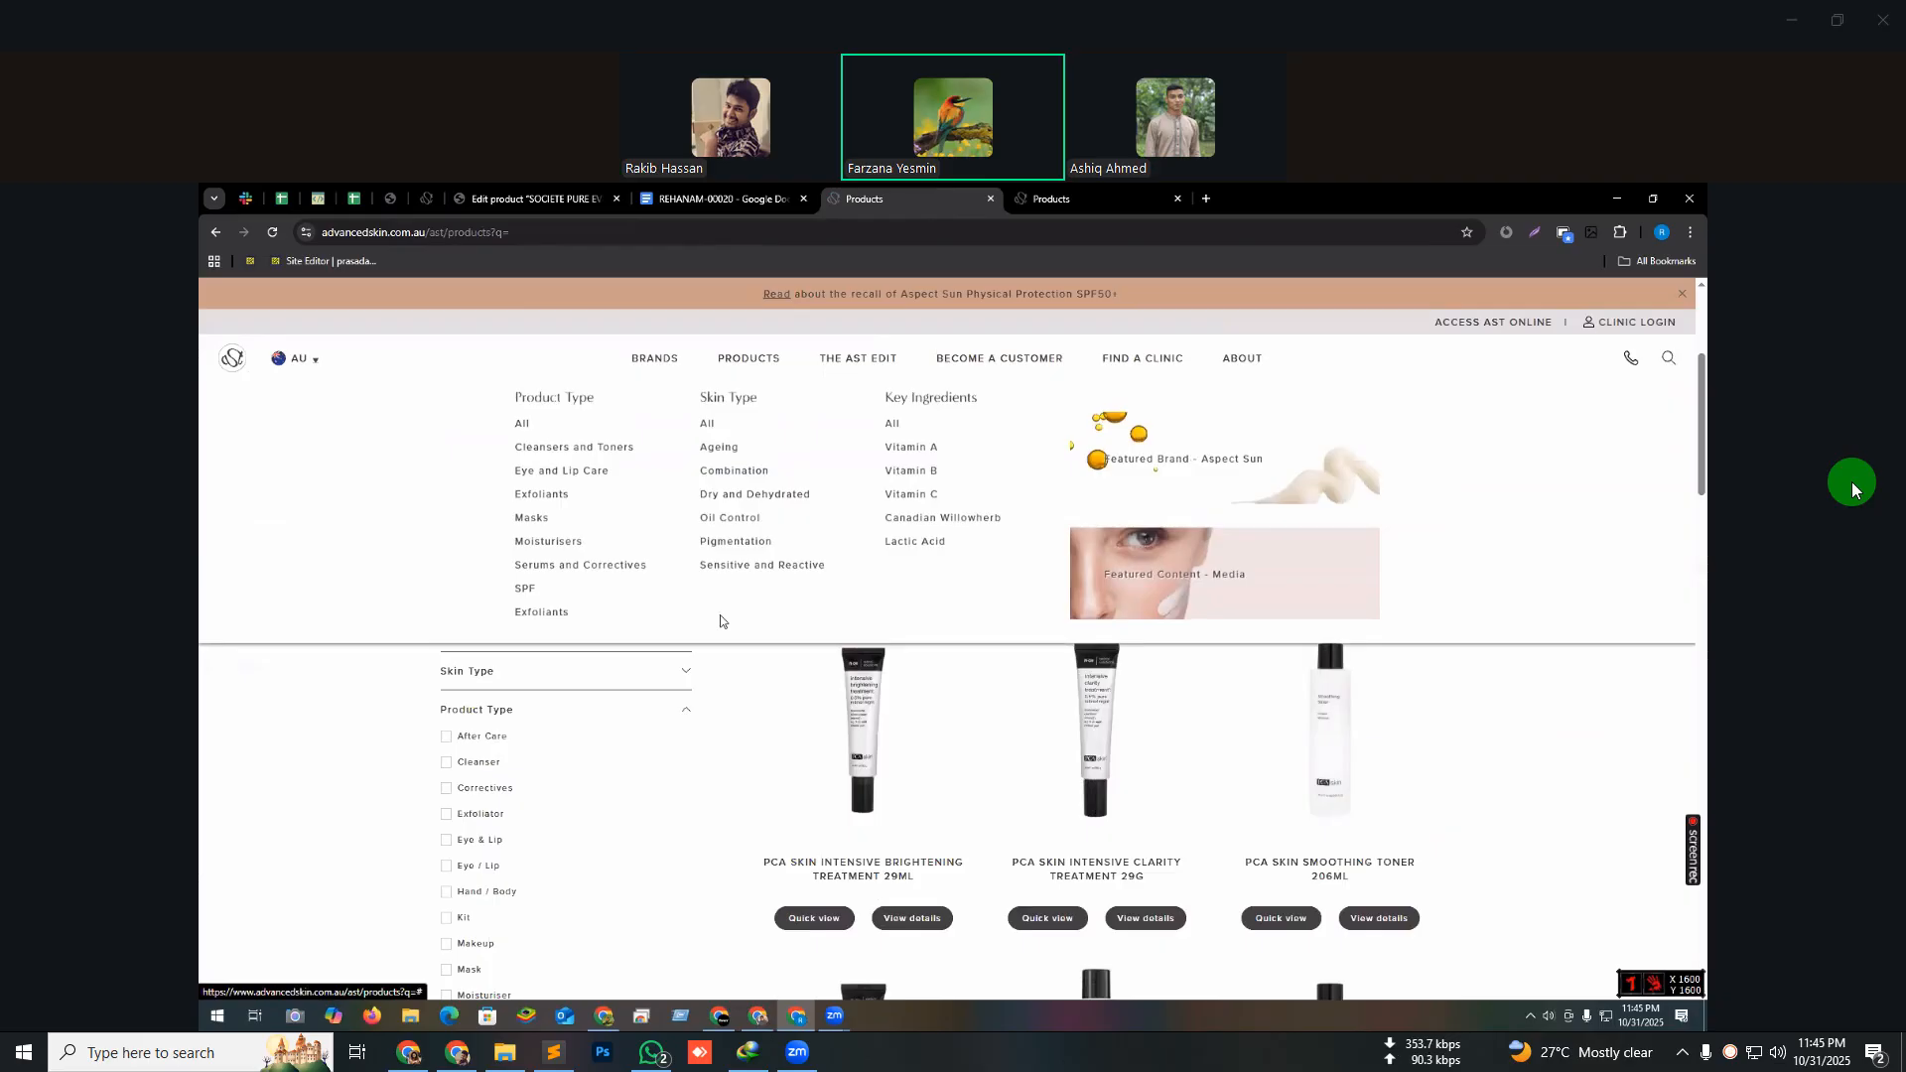
key(Return)
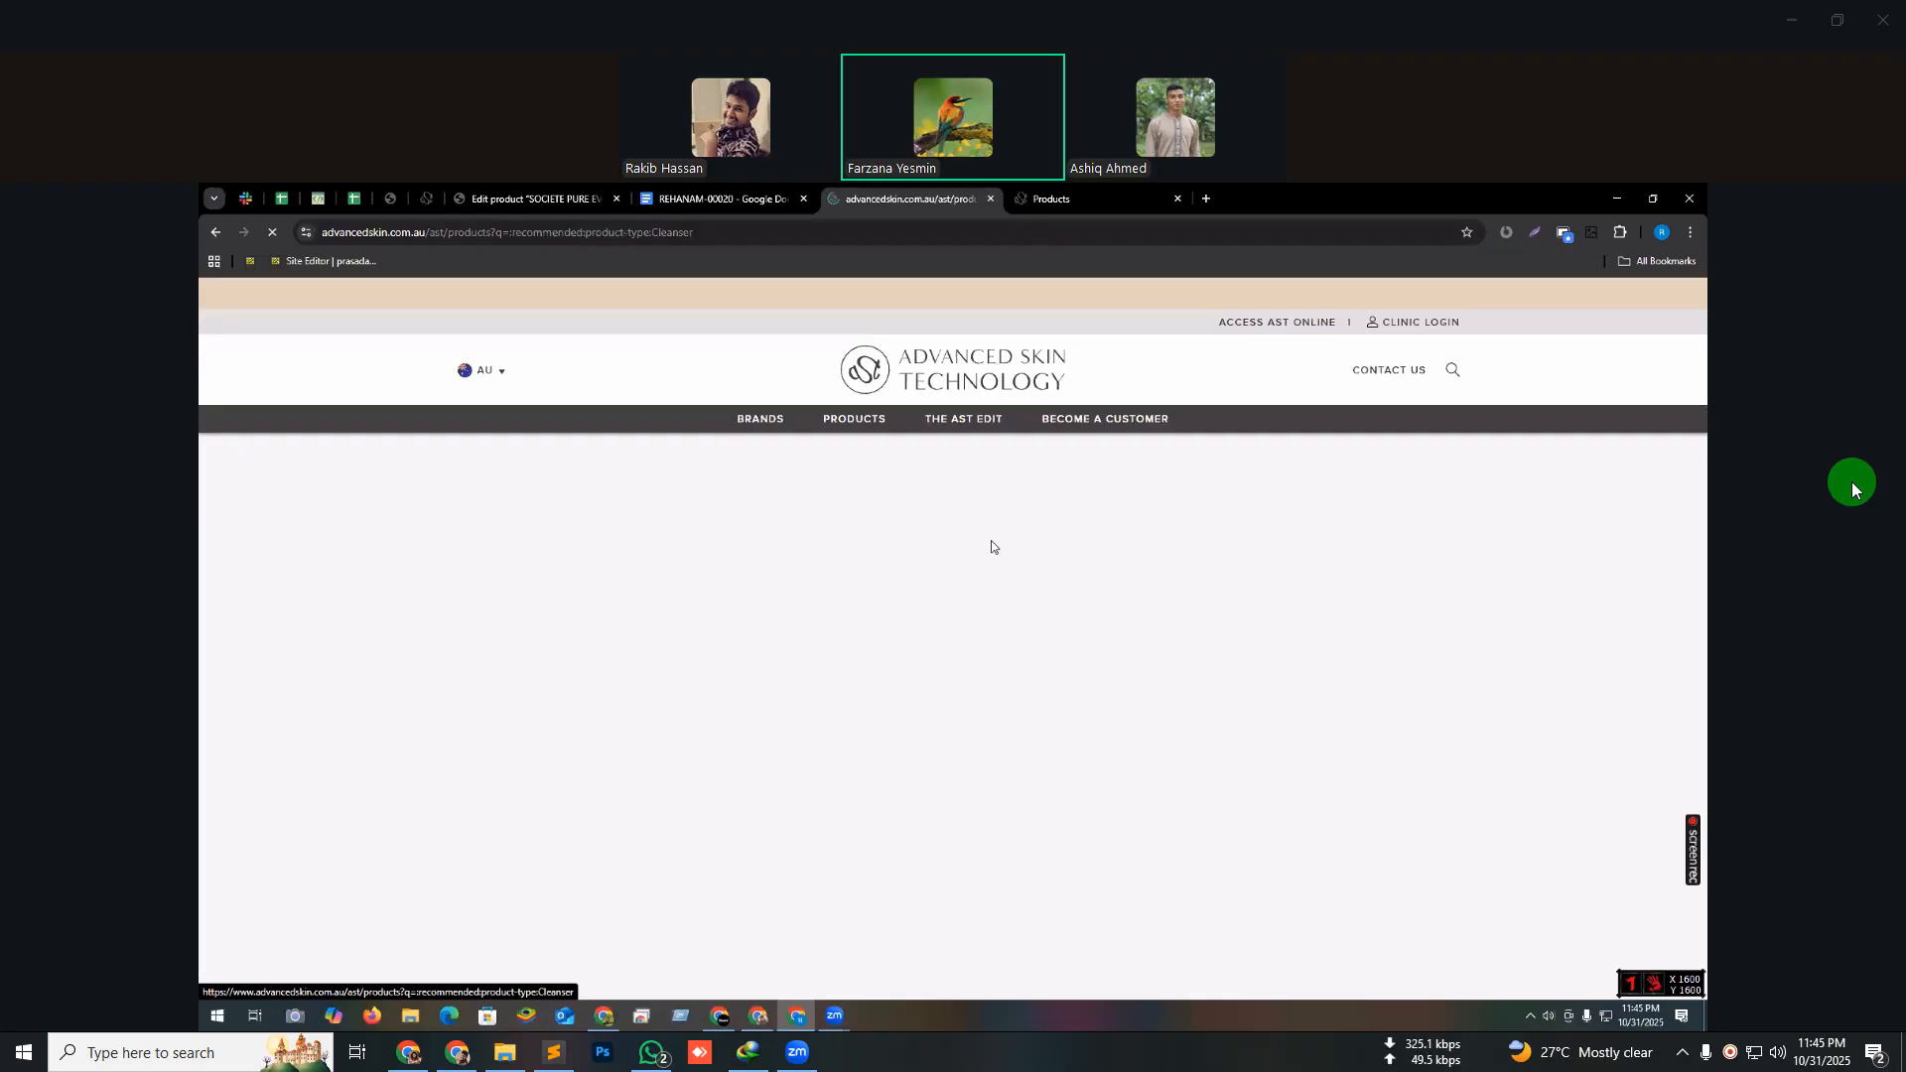
scroll(897, 616, down, 1)
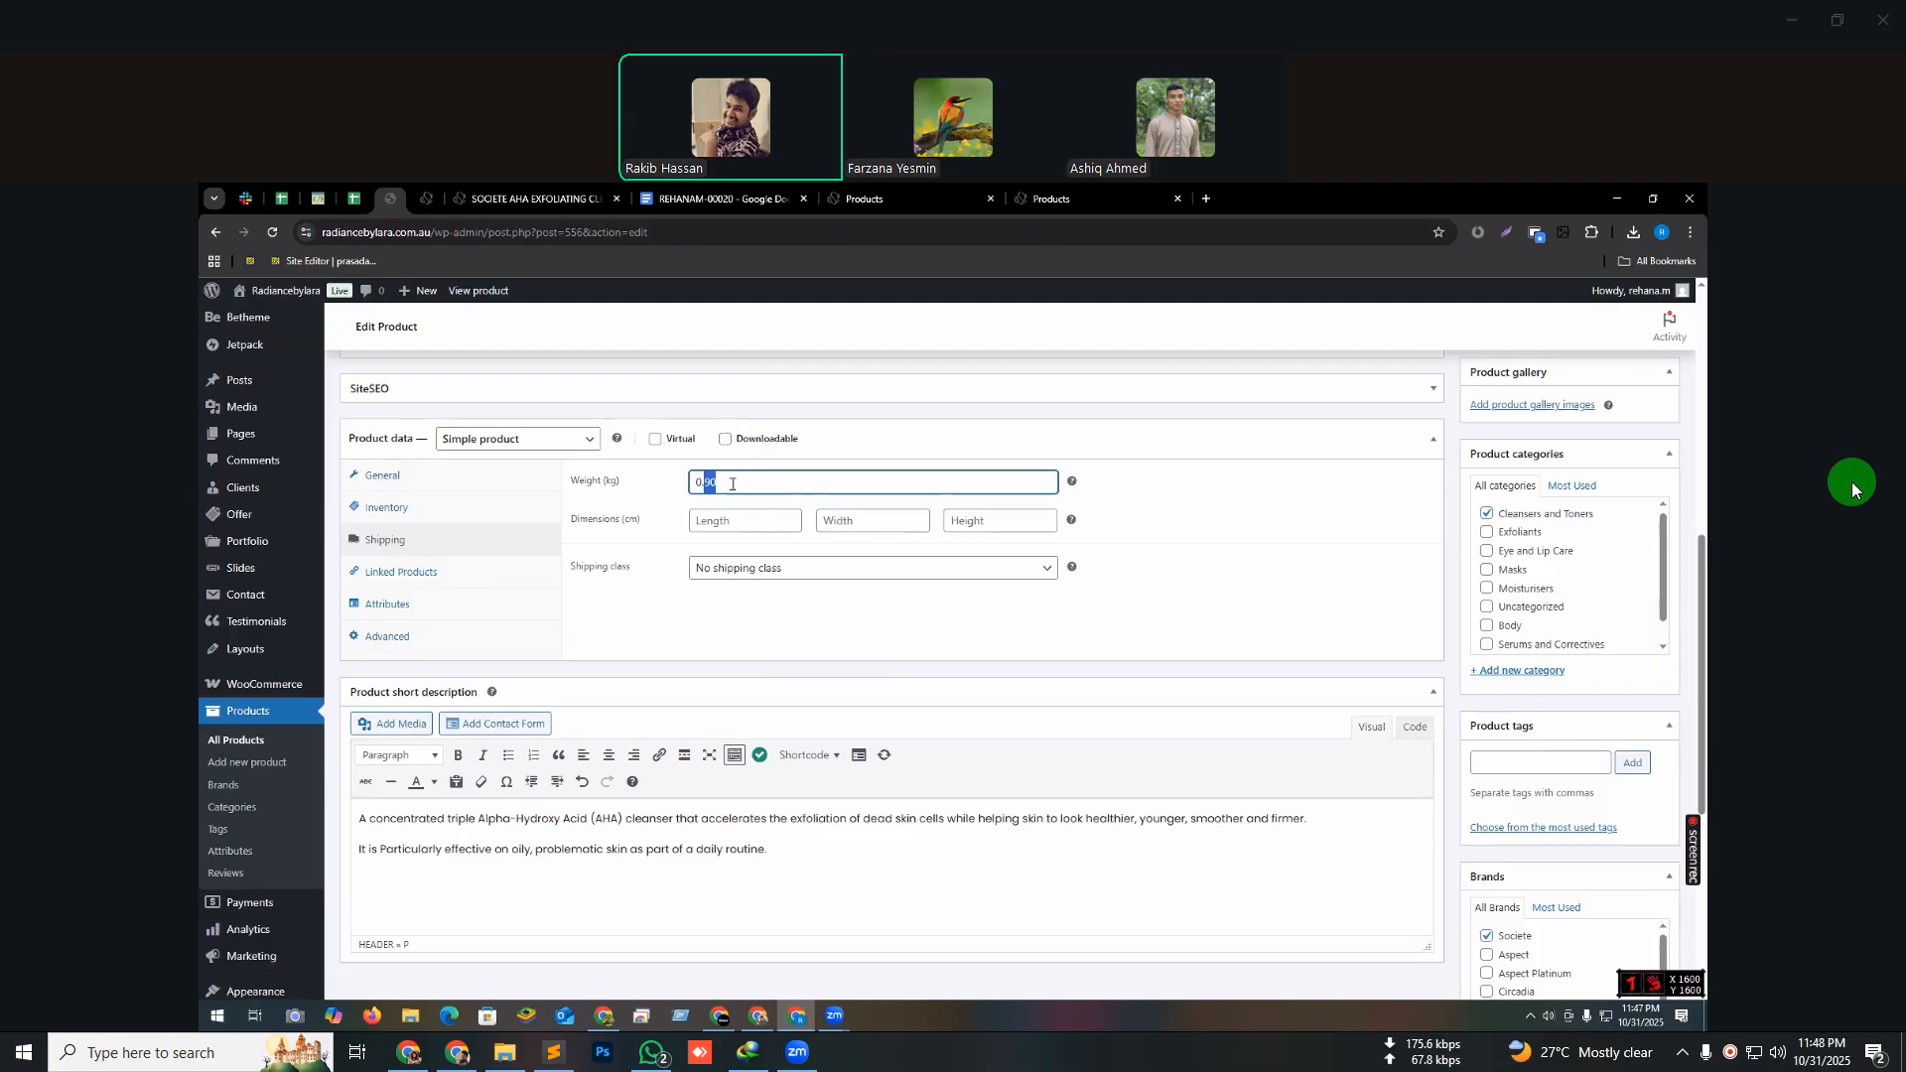
- Set the product's shipping weight to 0.200 kg
key(BackSpace)
key(BackSpace)
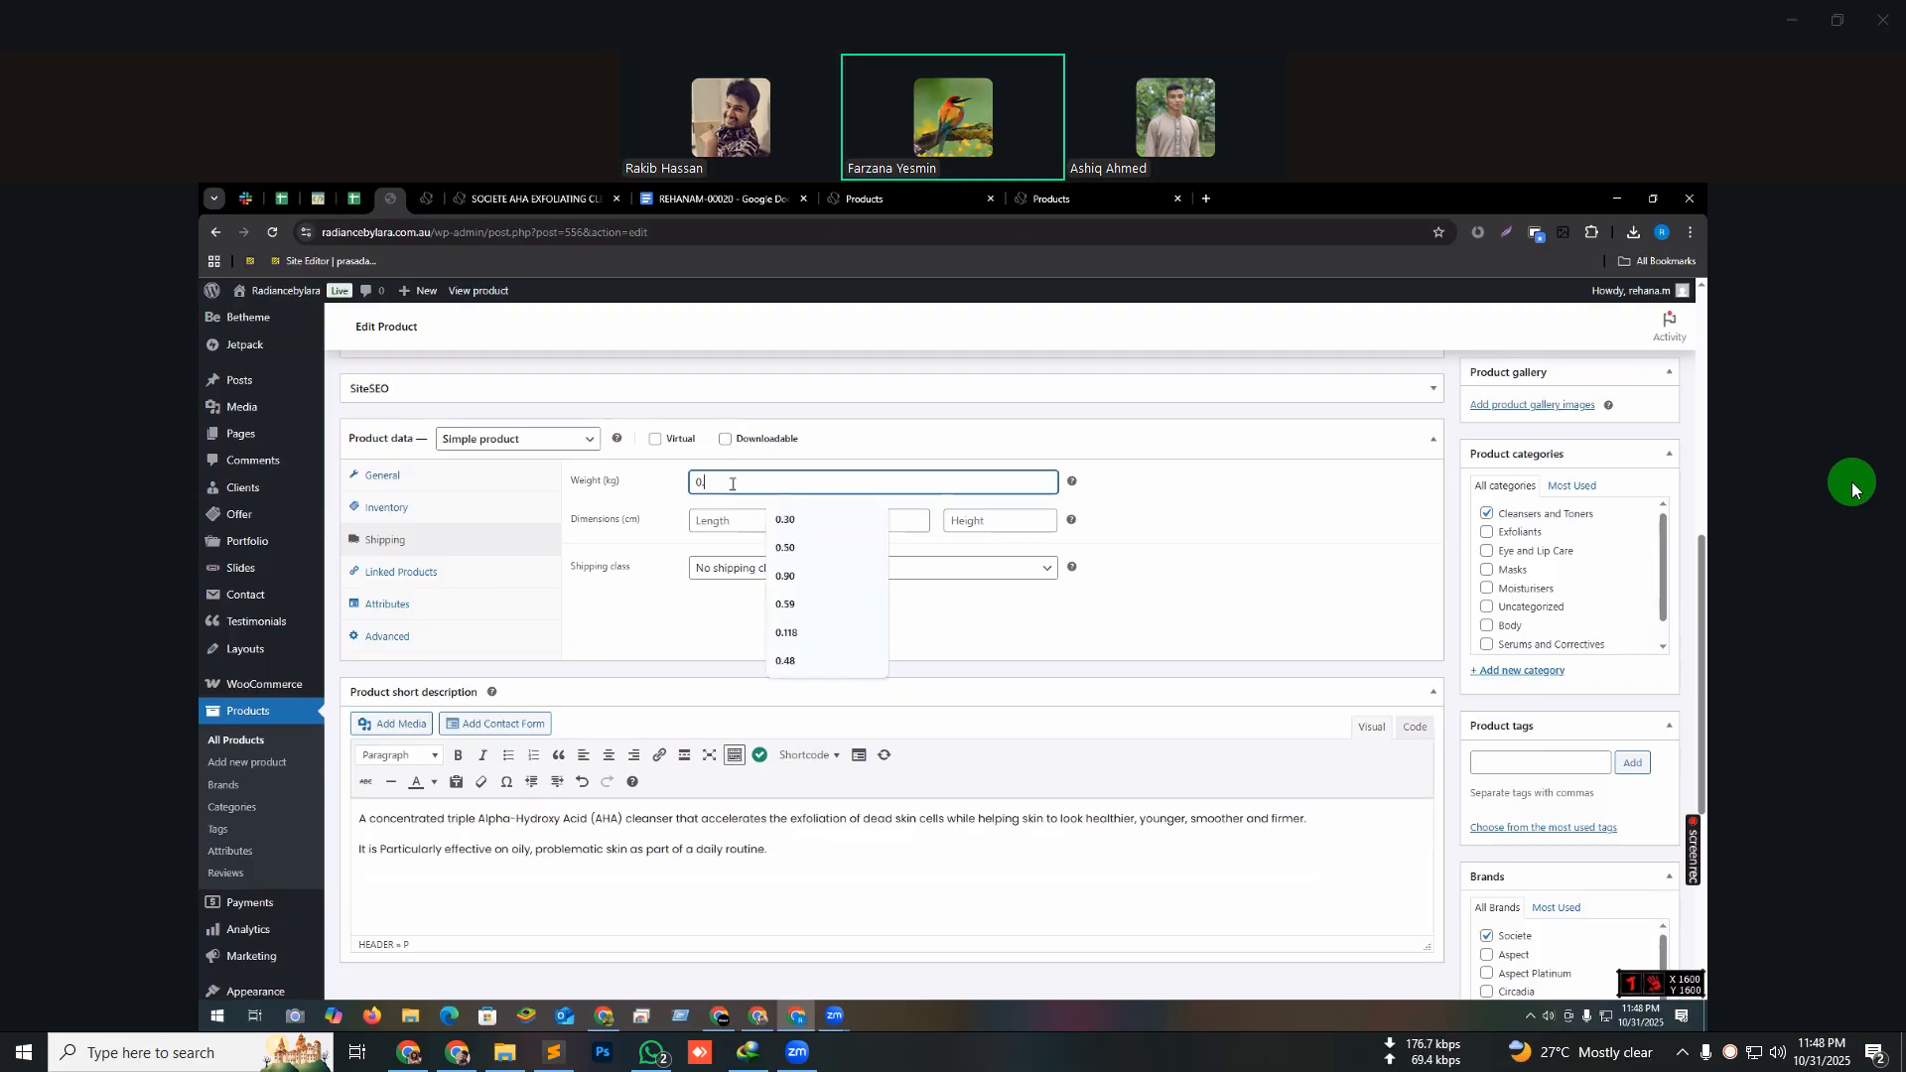
text(200)
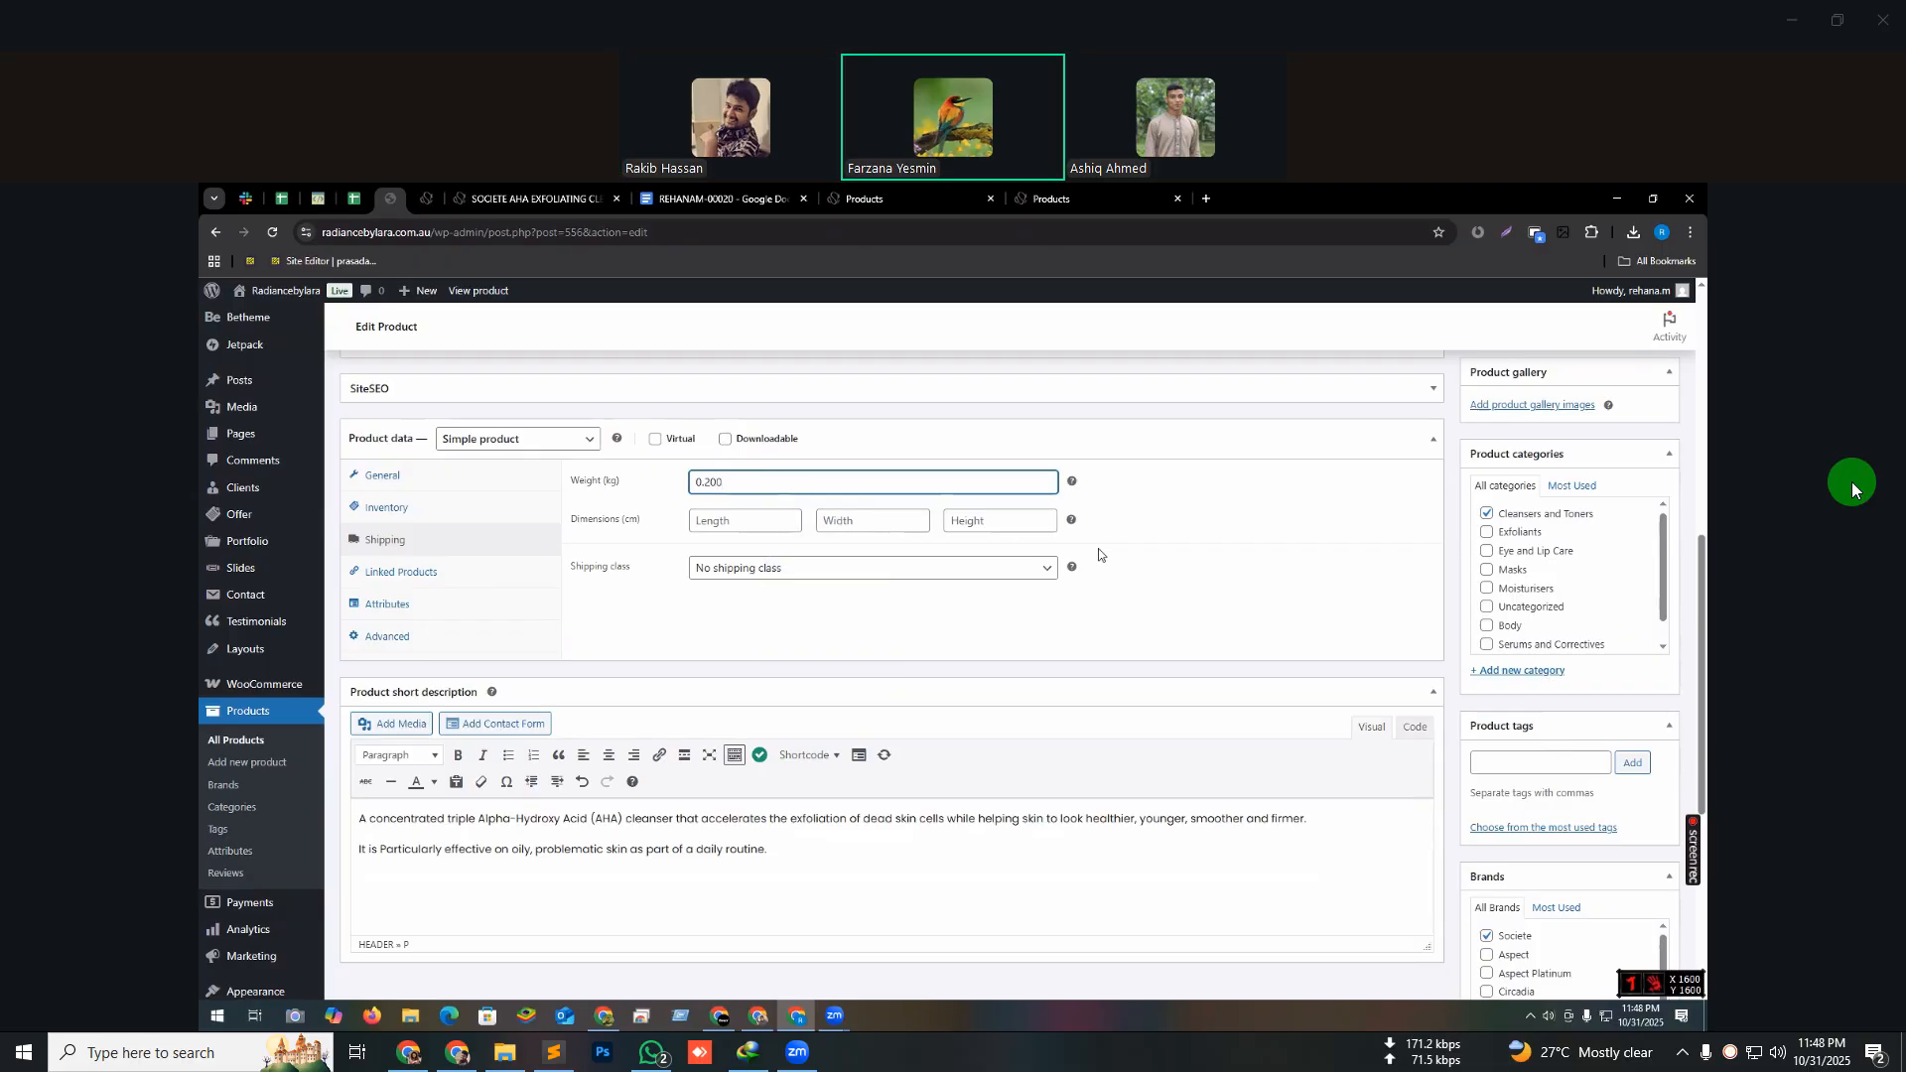
- Compare the entered shipping weight with the product size on the supplier's AHA exfoliating cleanser page
click(526, 199)
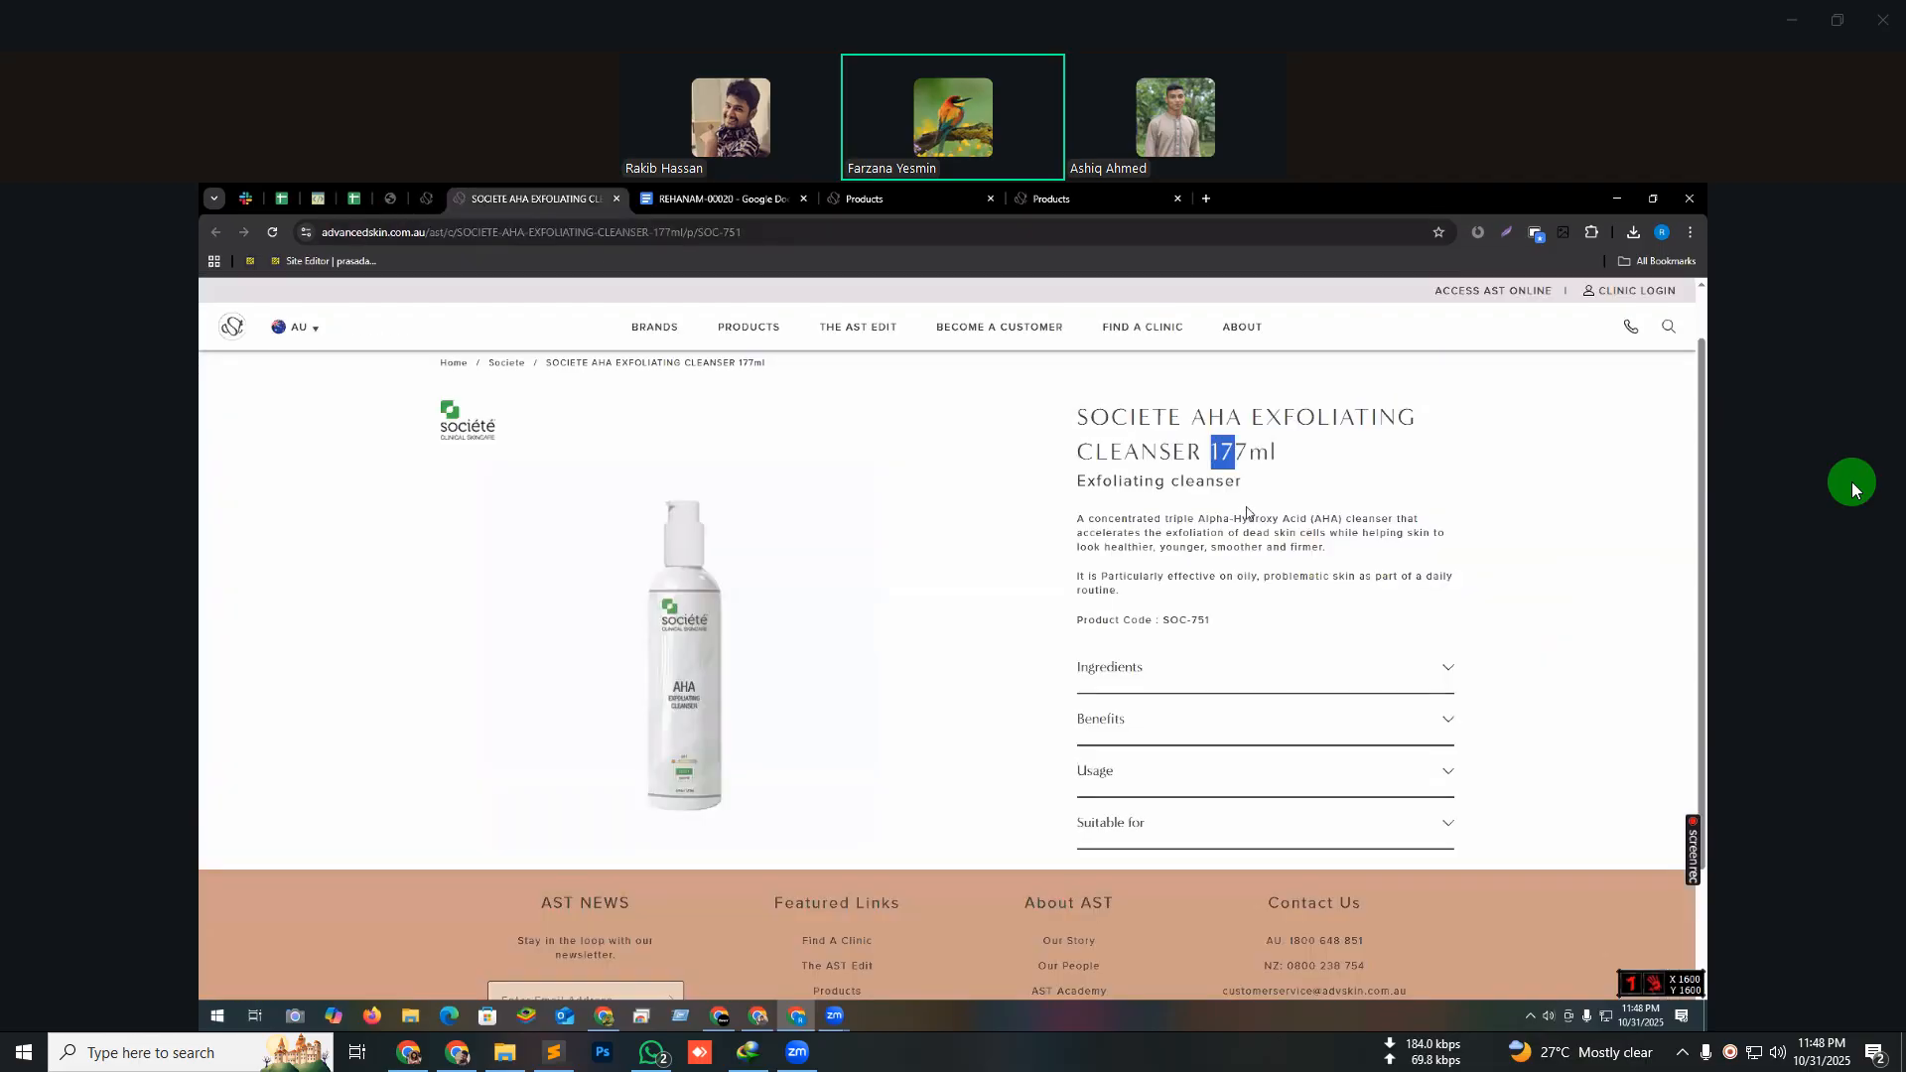
click(390, 198)
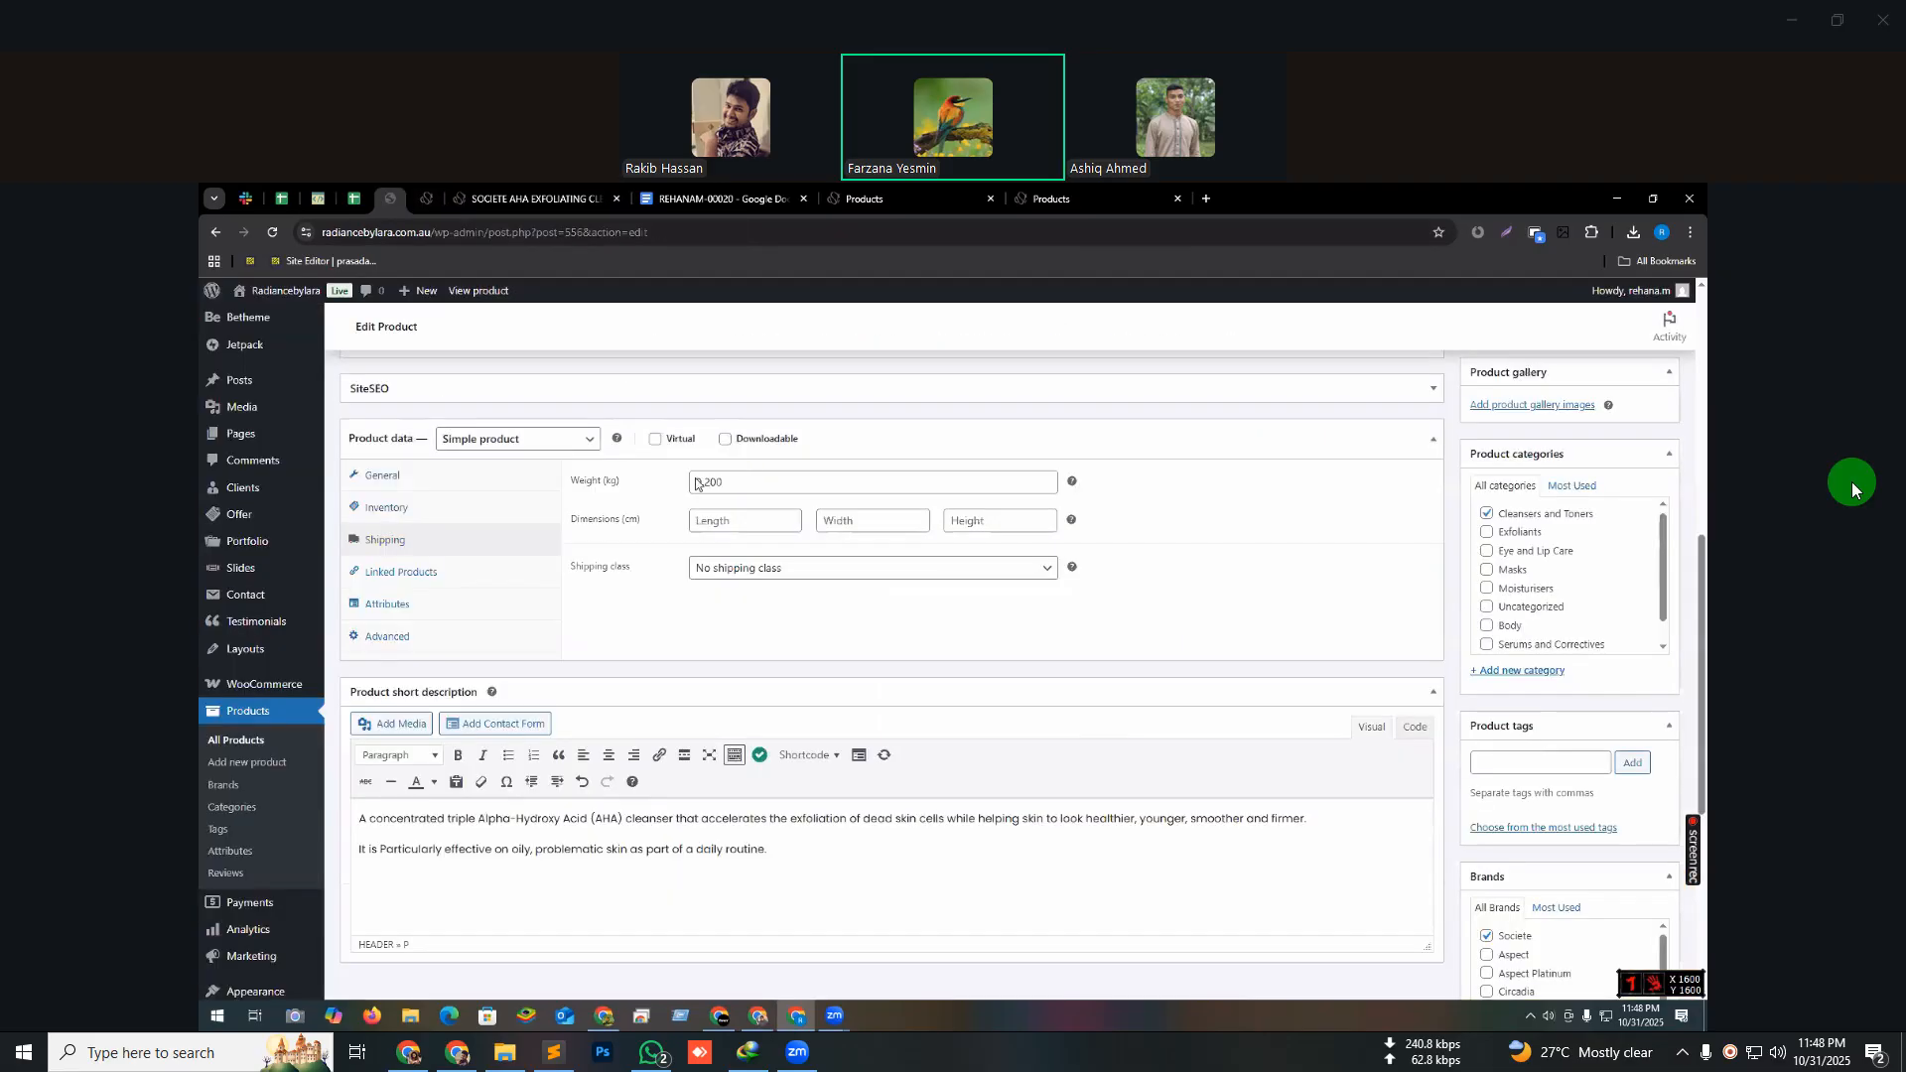
key(ctrl+a)
scroll(717, 719, down, 2)
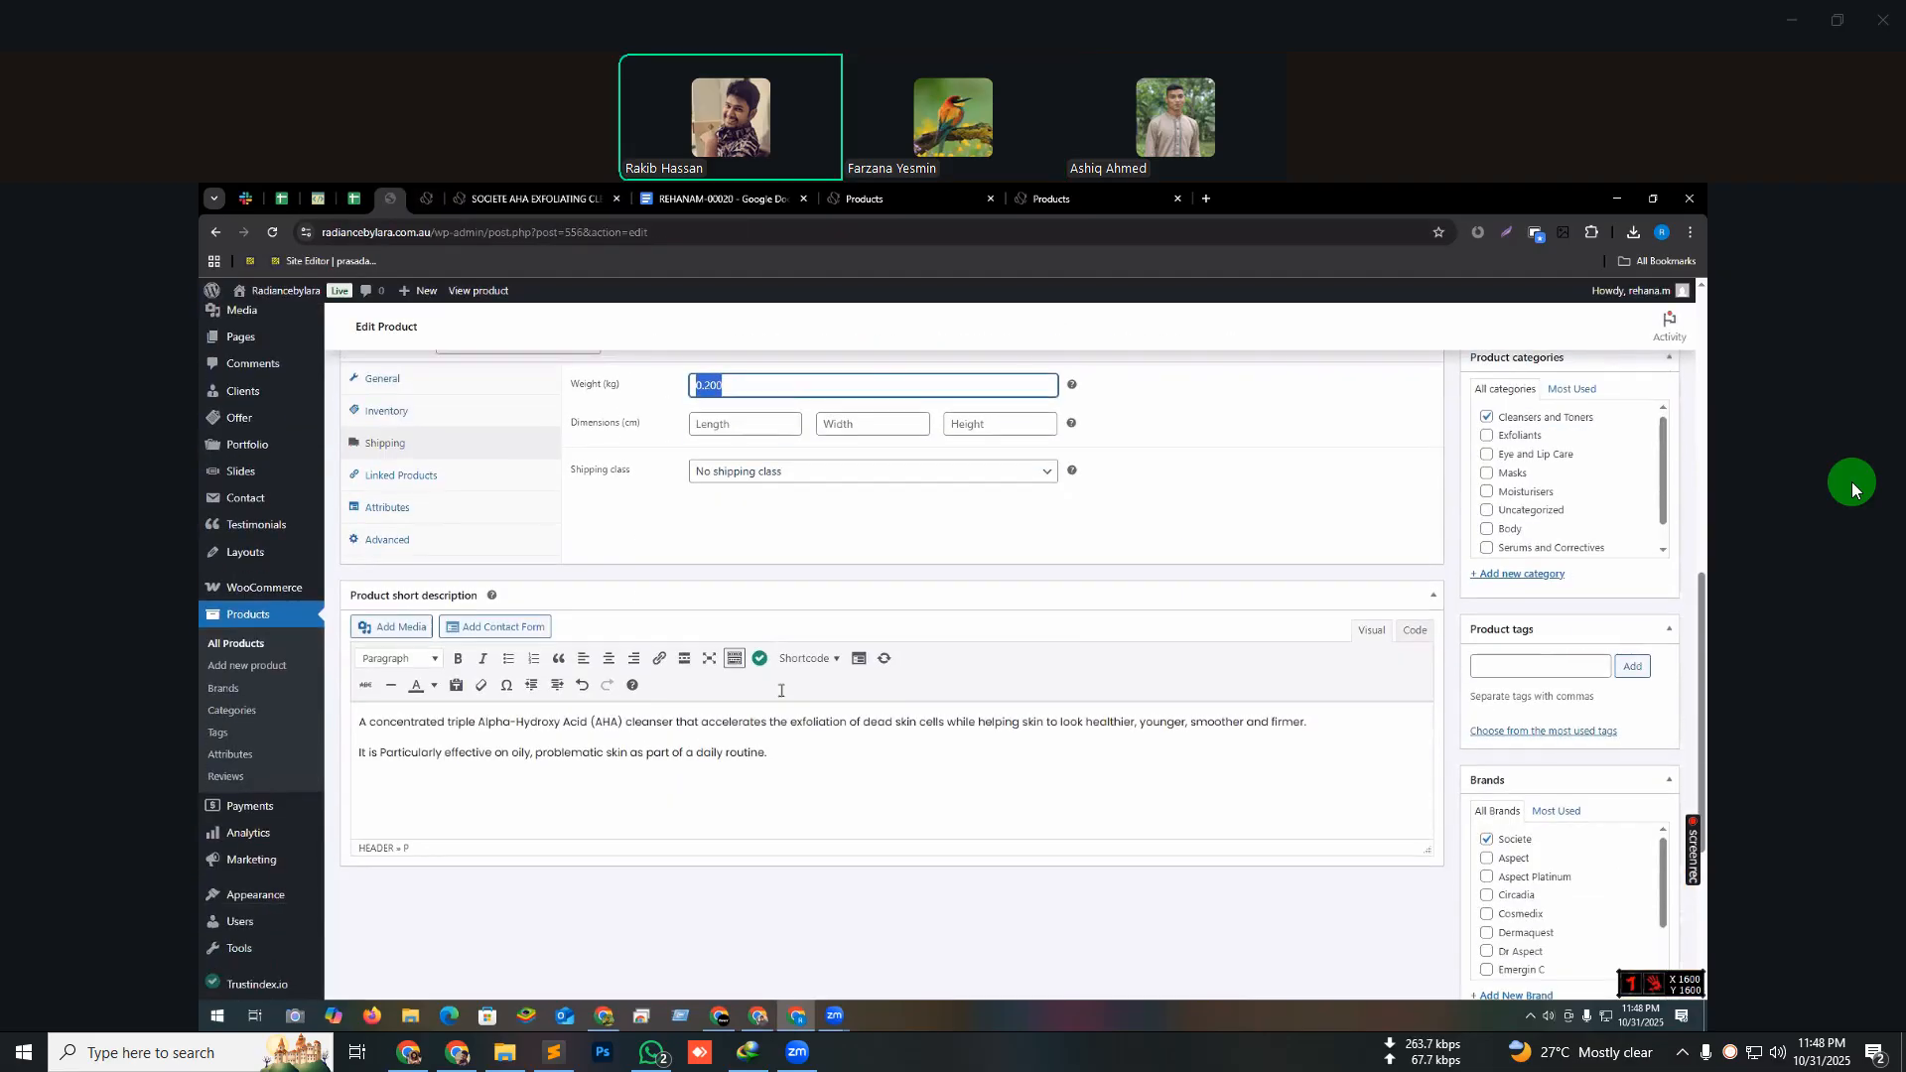
scroll(717, 719, up, 3)
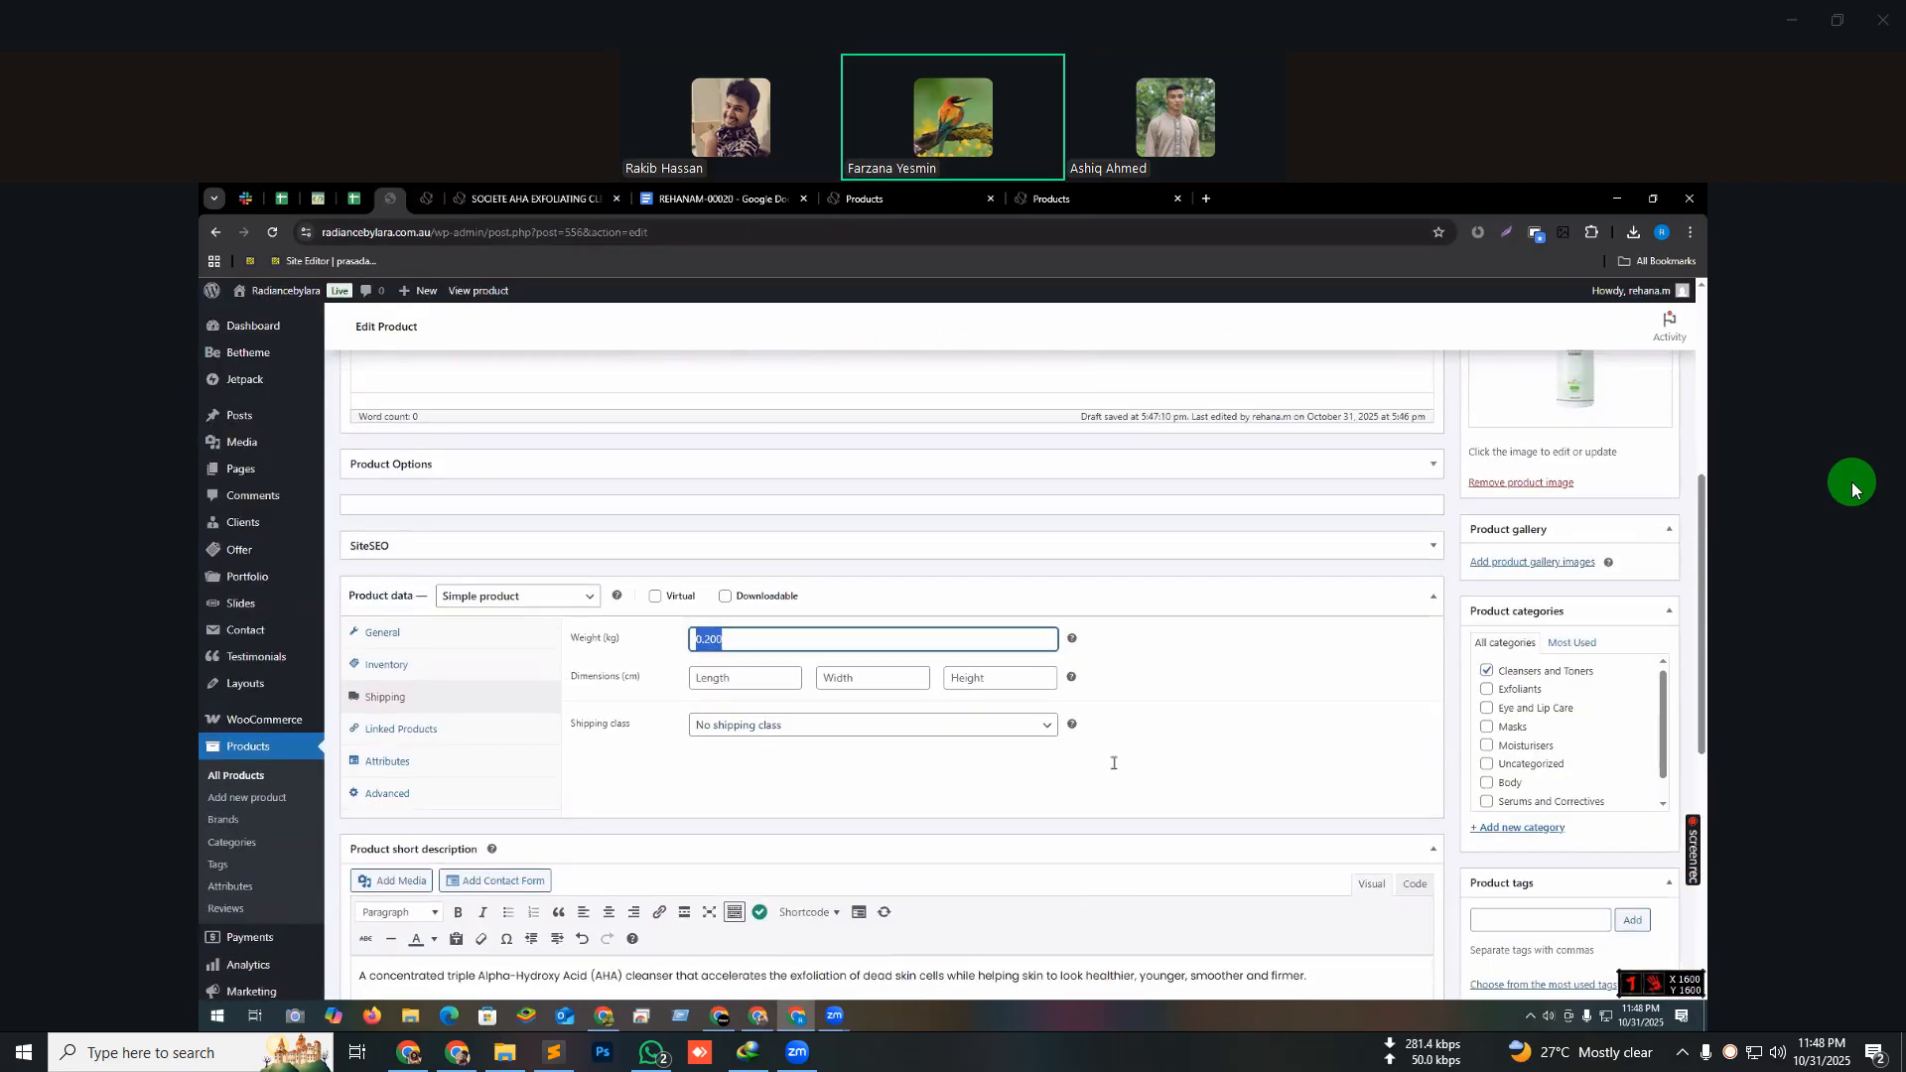
scroll(724, 549, up, 2)
scroll(728, 486, down, 1)
scroll(727, 486, down, 3)
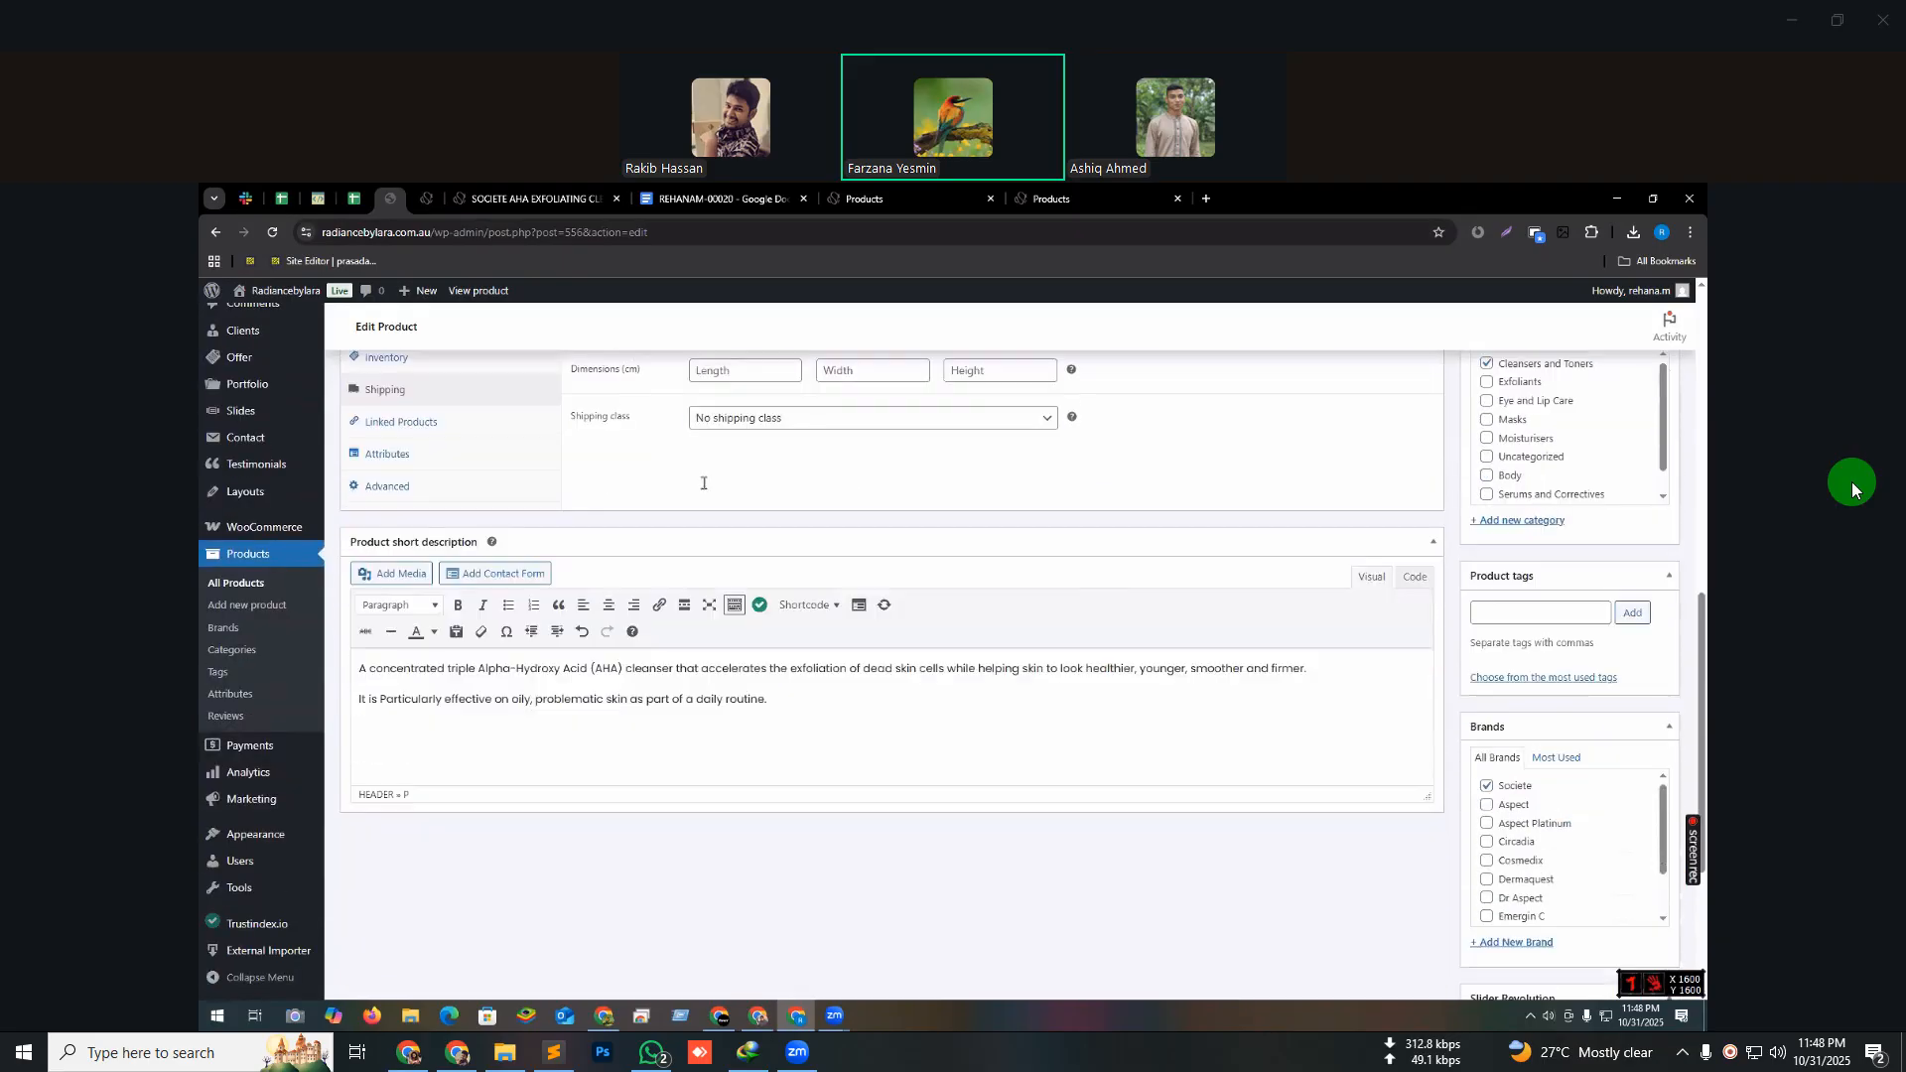
scroll(715, 483, up, 2)
key(Right)
key(ctrl+a)
key(Right)
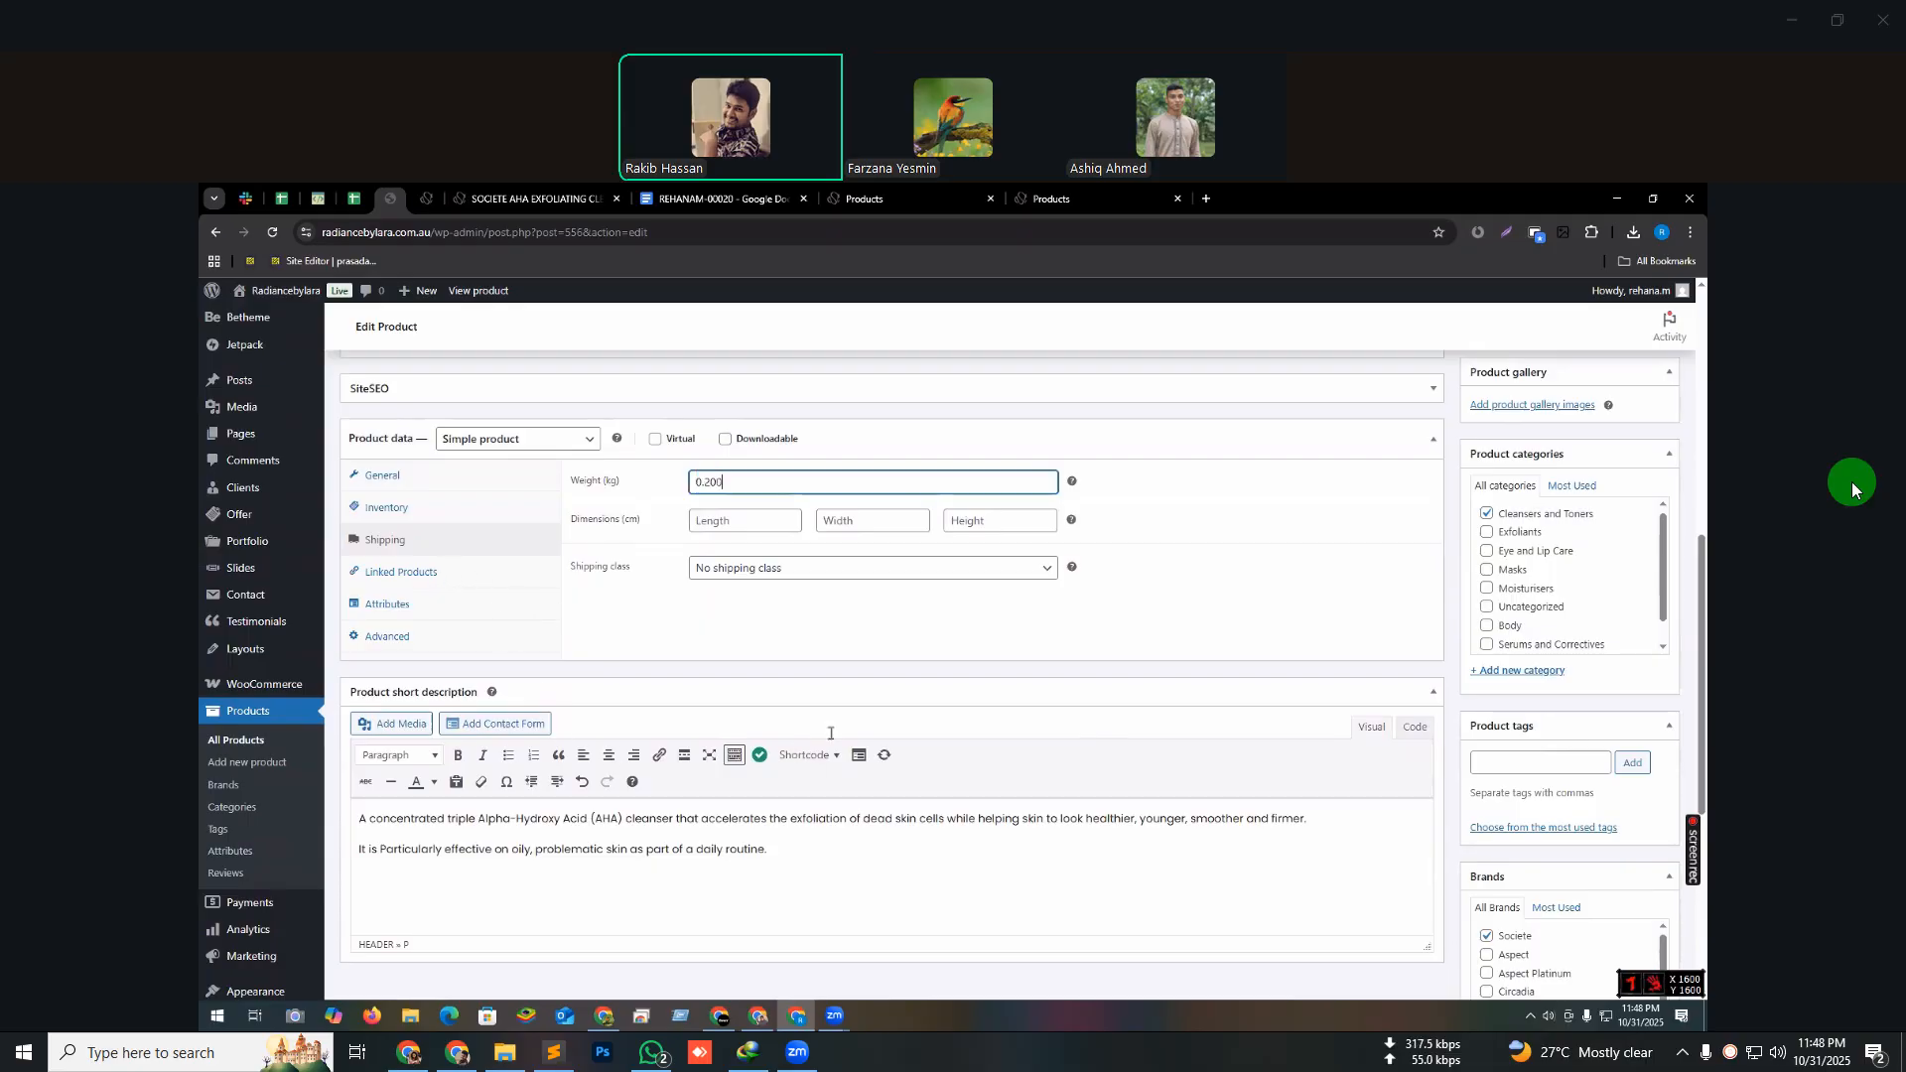
- Review the cleanser's title, image, categories, SKU and short description, and publish the product
scroll(1479, 755, up, 3)
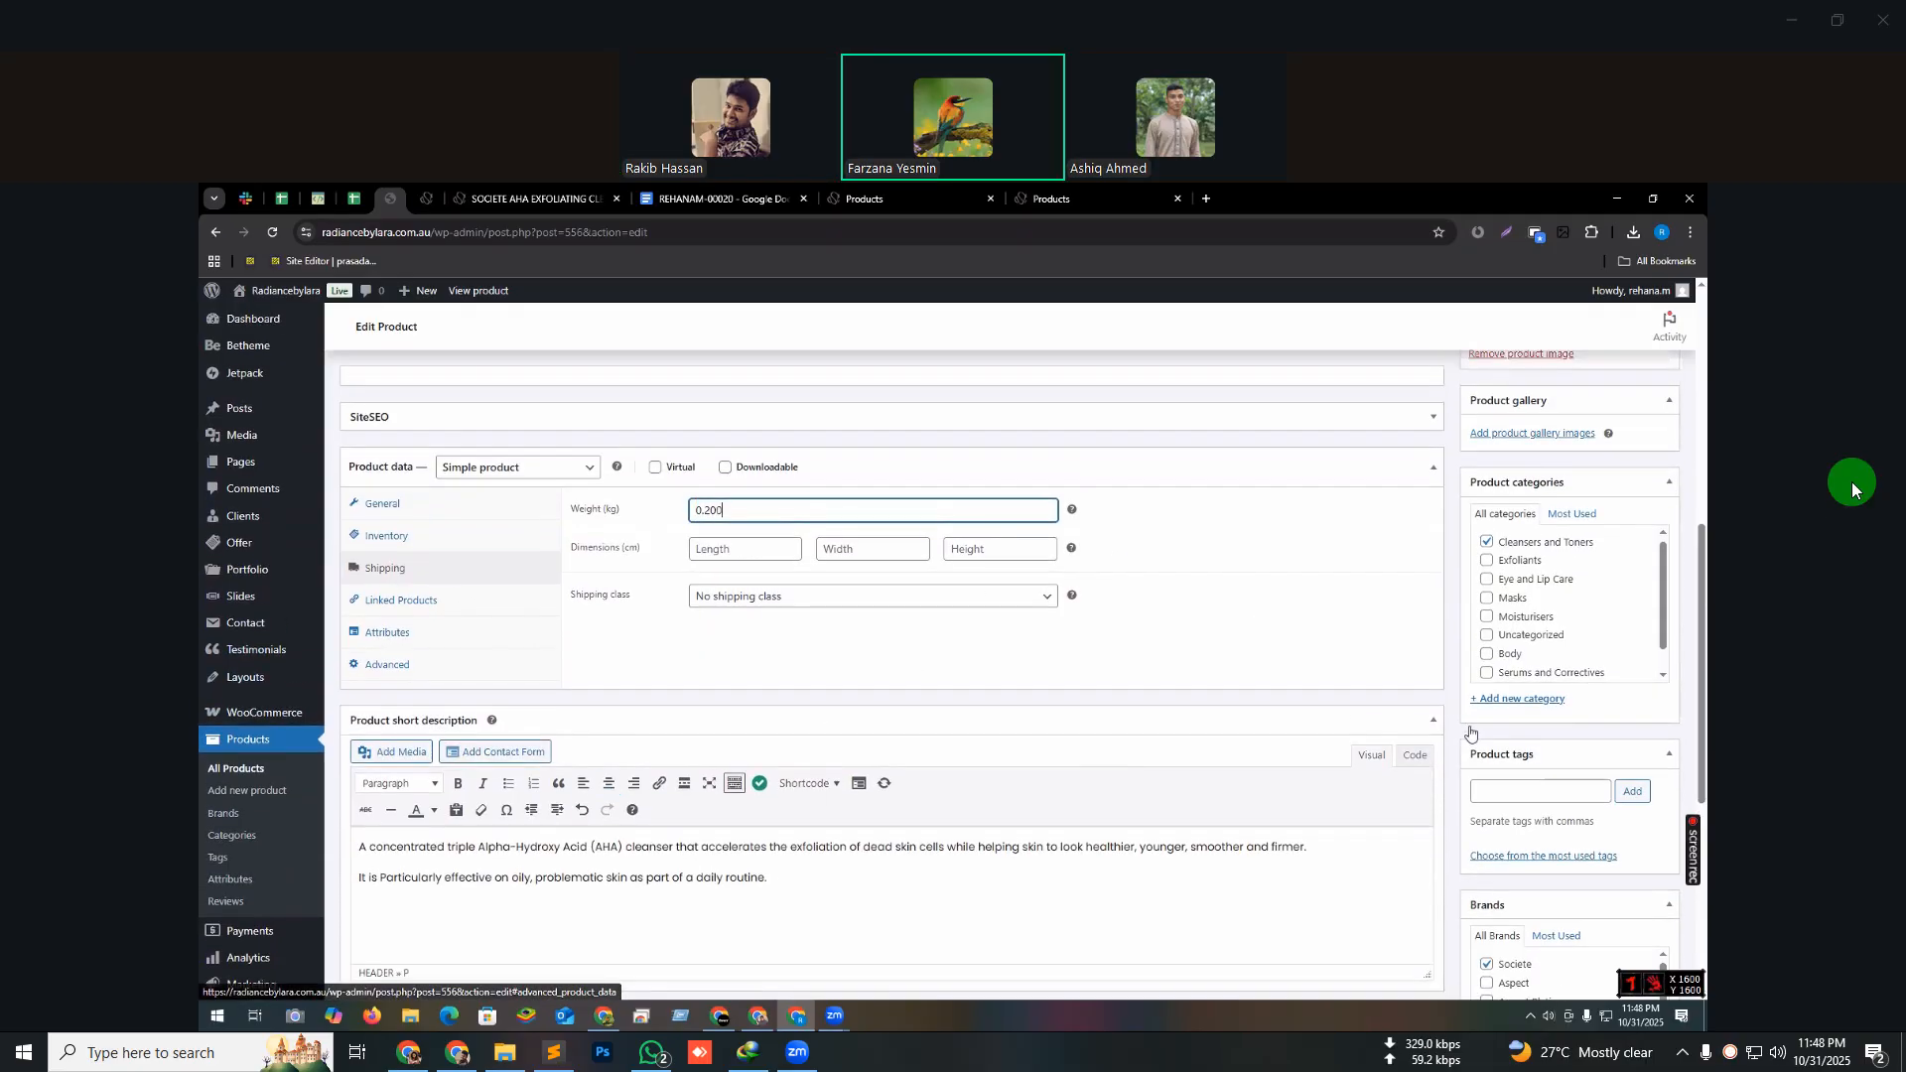
scroll(649, 673, up, 3)
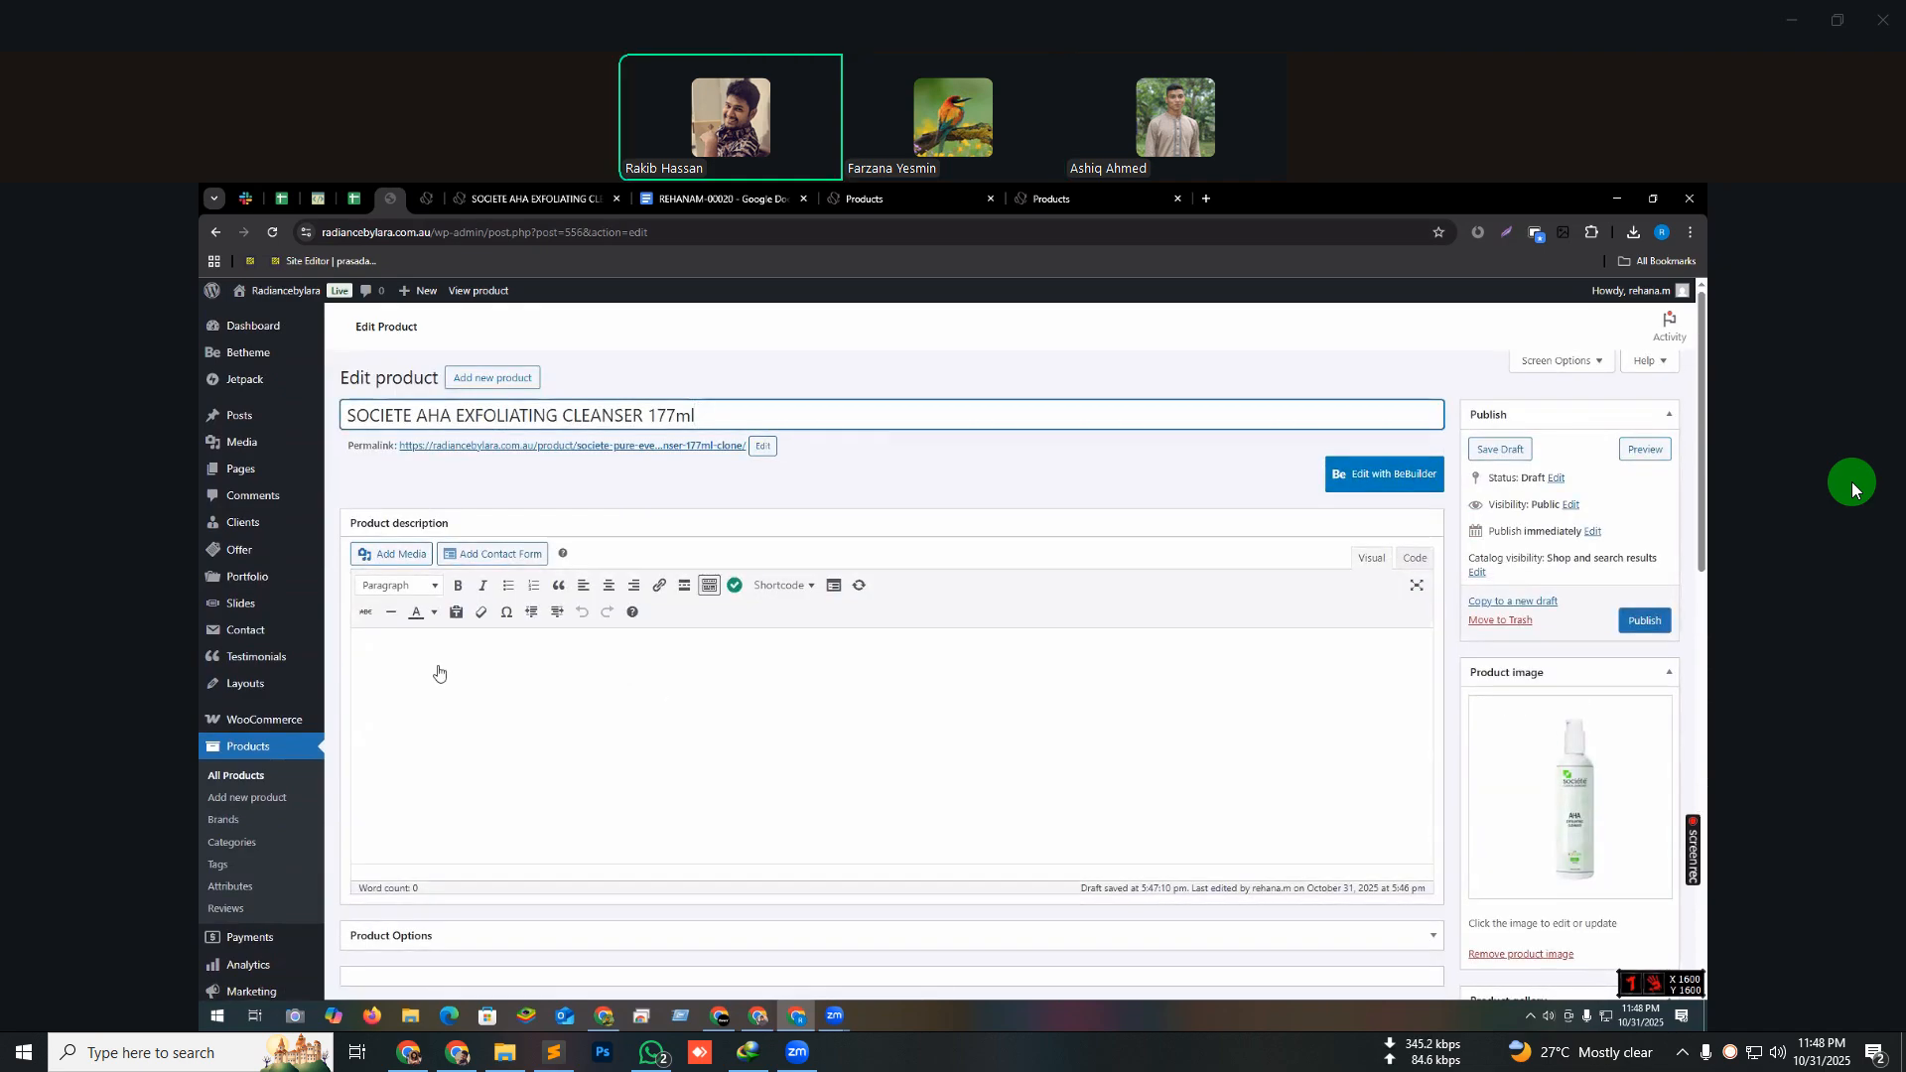
scroll(764, 657, down, 3)
scroll(1205, 687, down, 2)
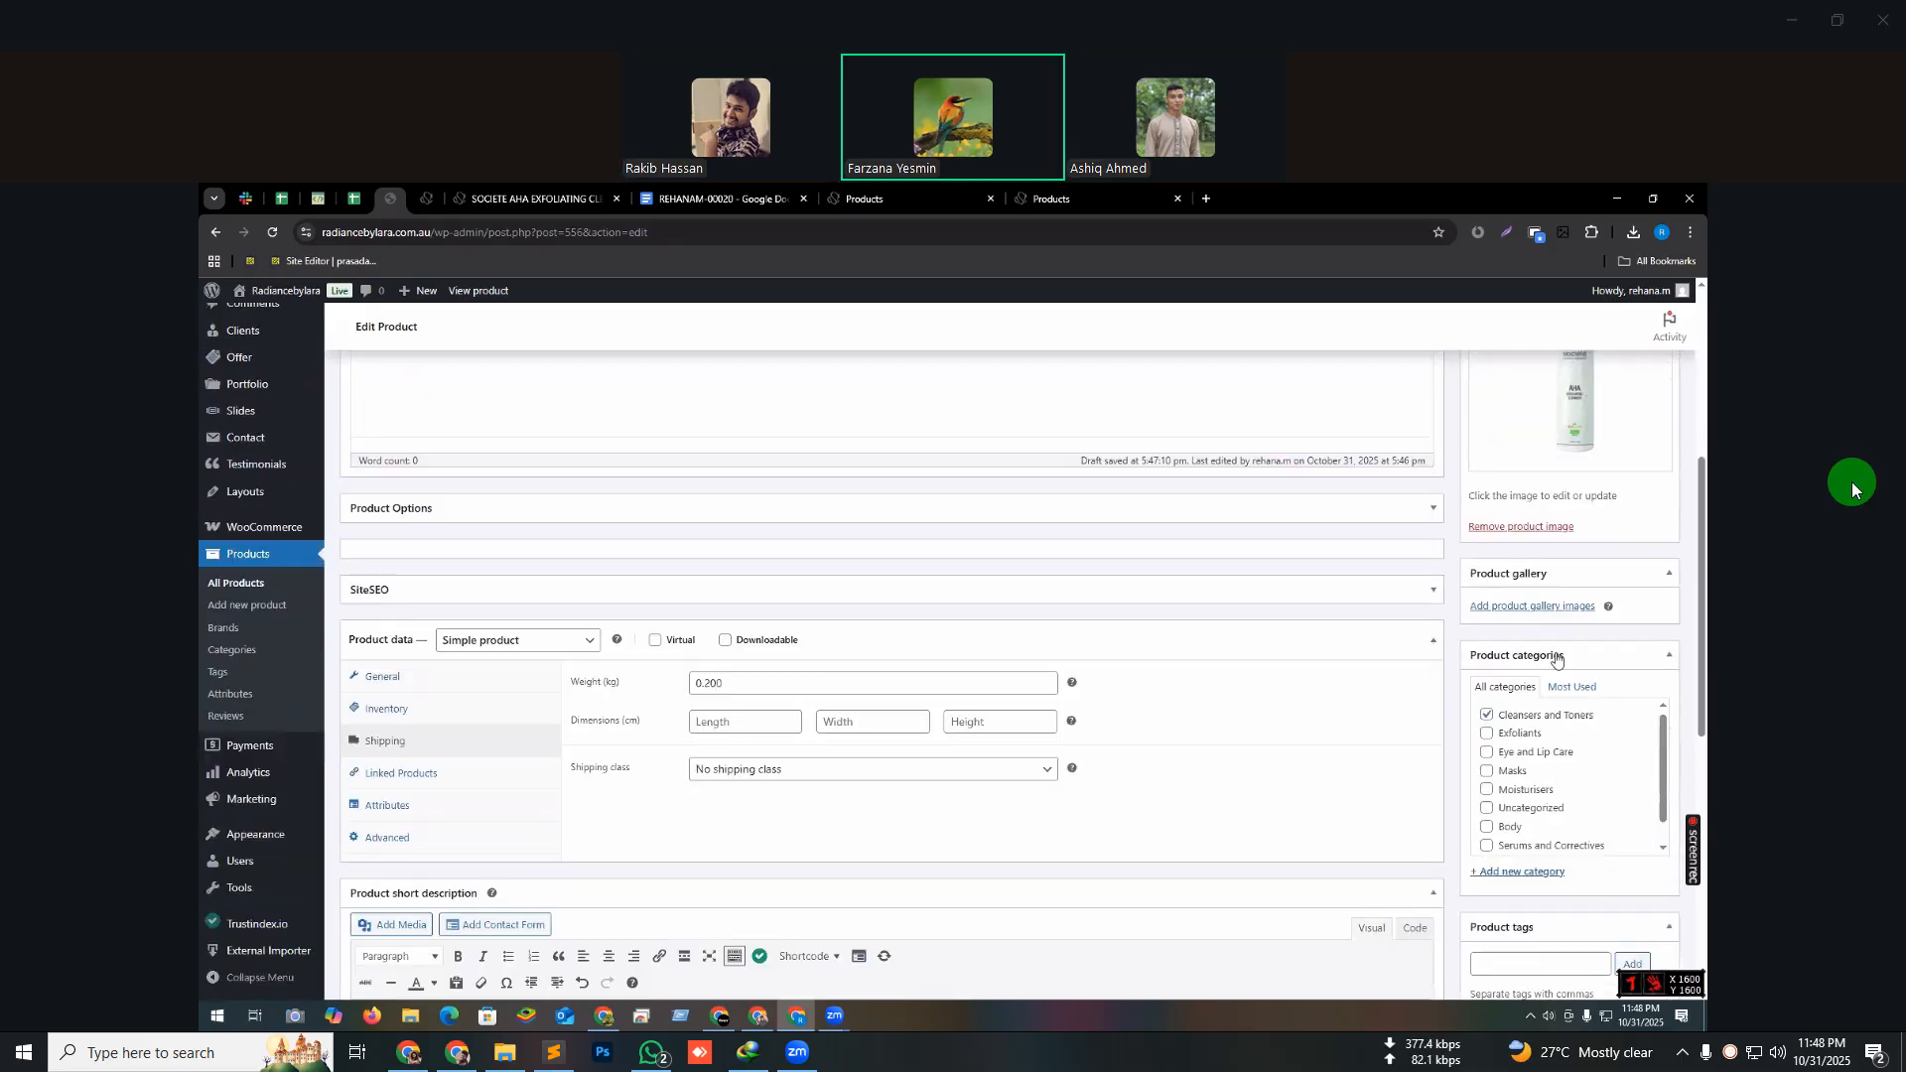
scroll(774, 682, down, 3)
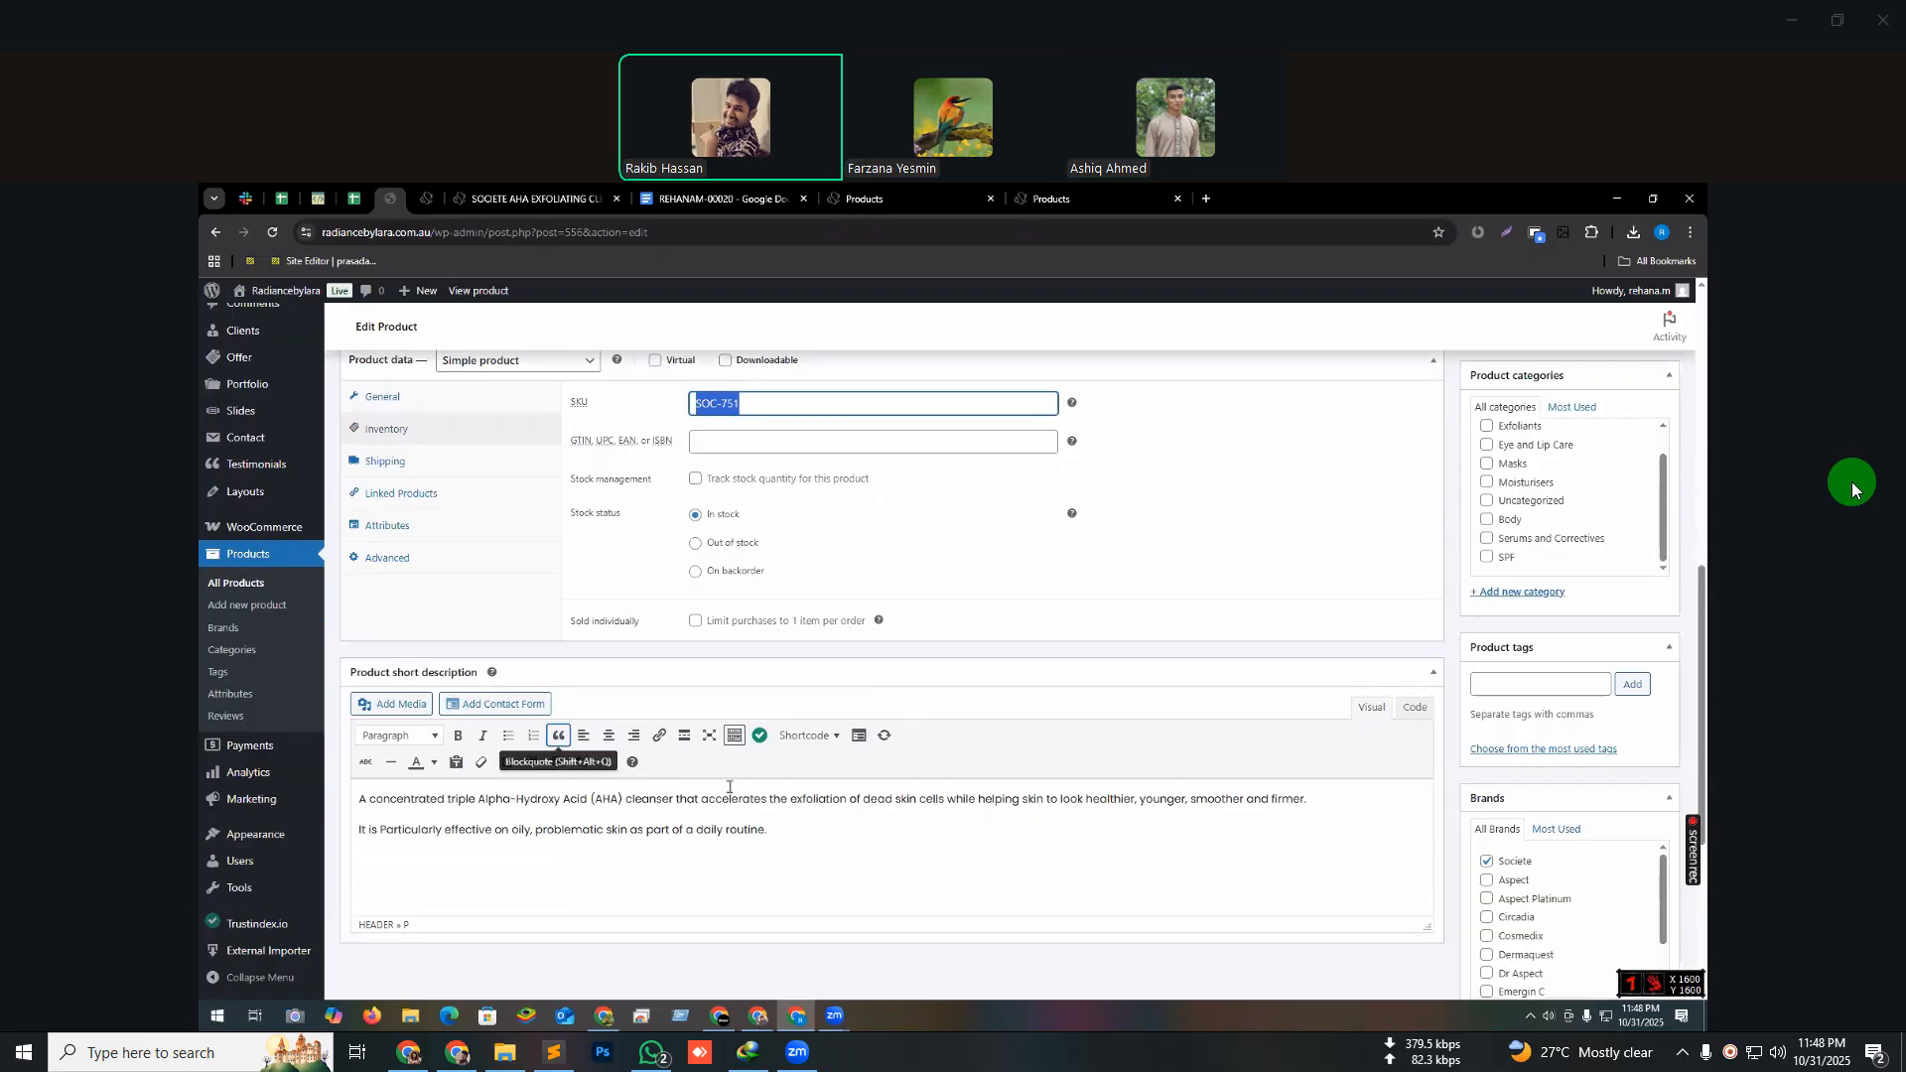
scroll(739, 776, down, 2)
key(ctrl+a)
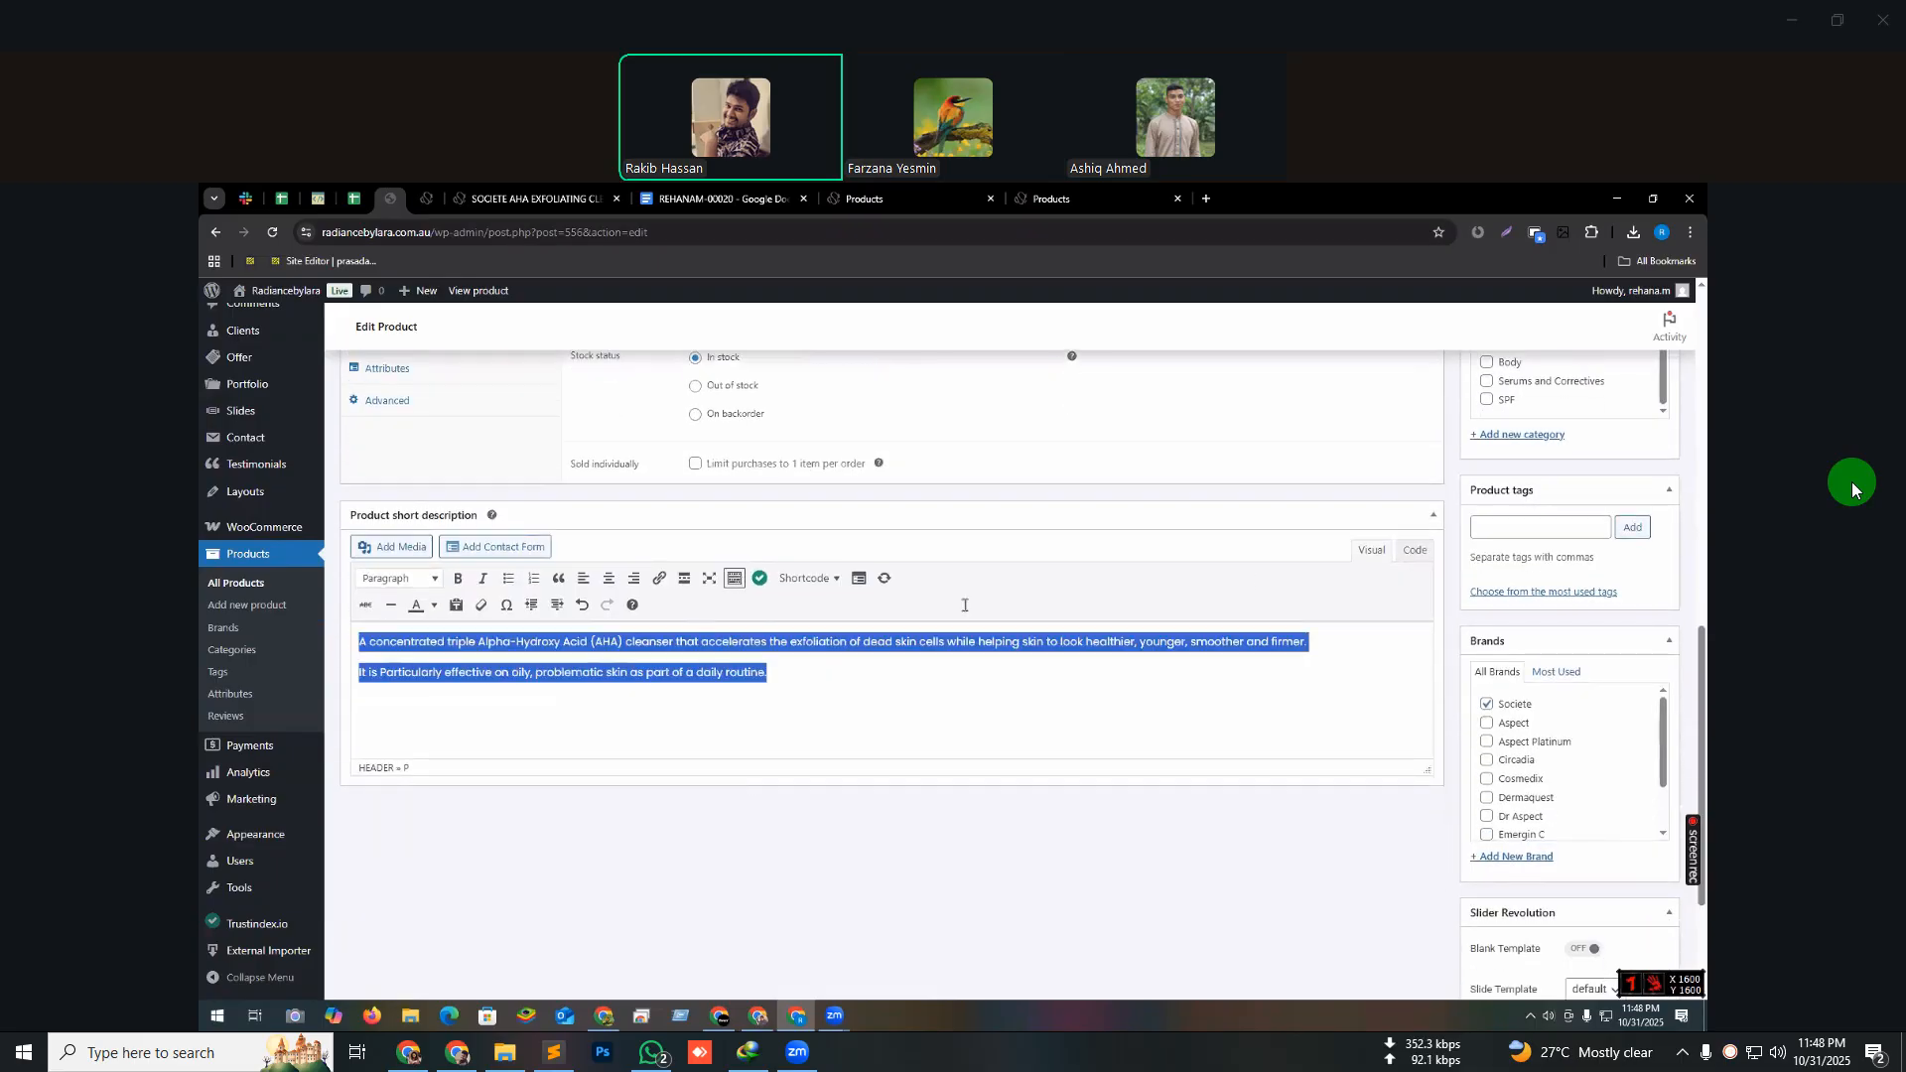
scroll(1472, 523, up, 2)
scroll(1660, 549, up, 4)
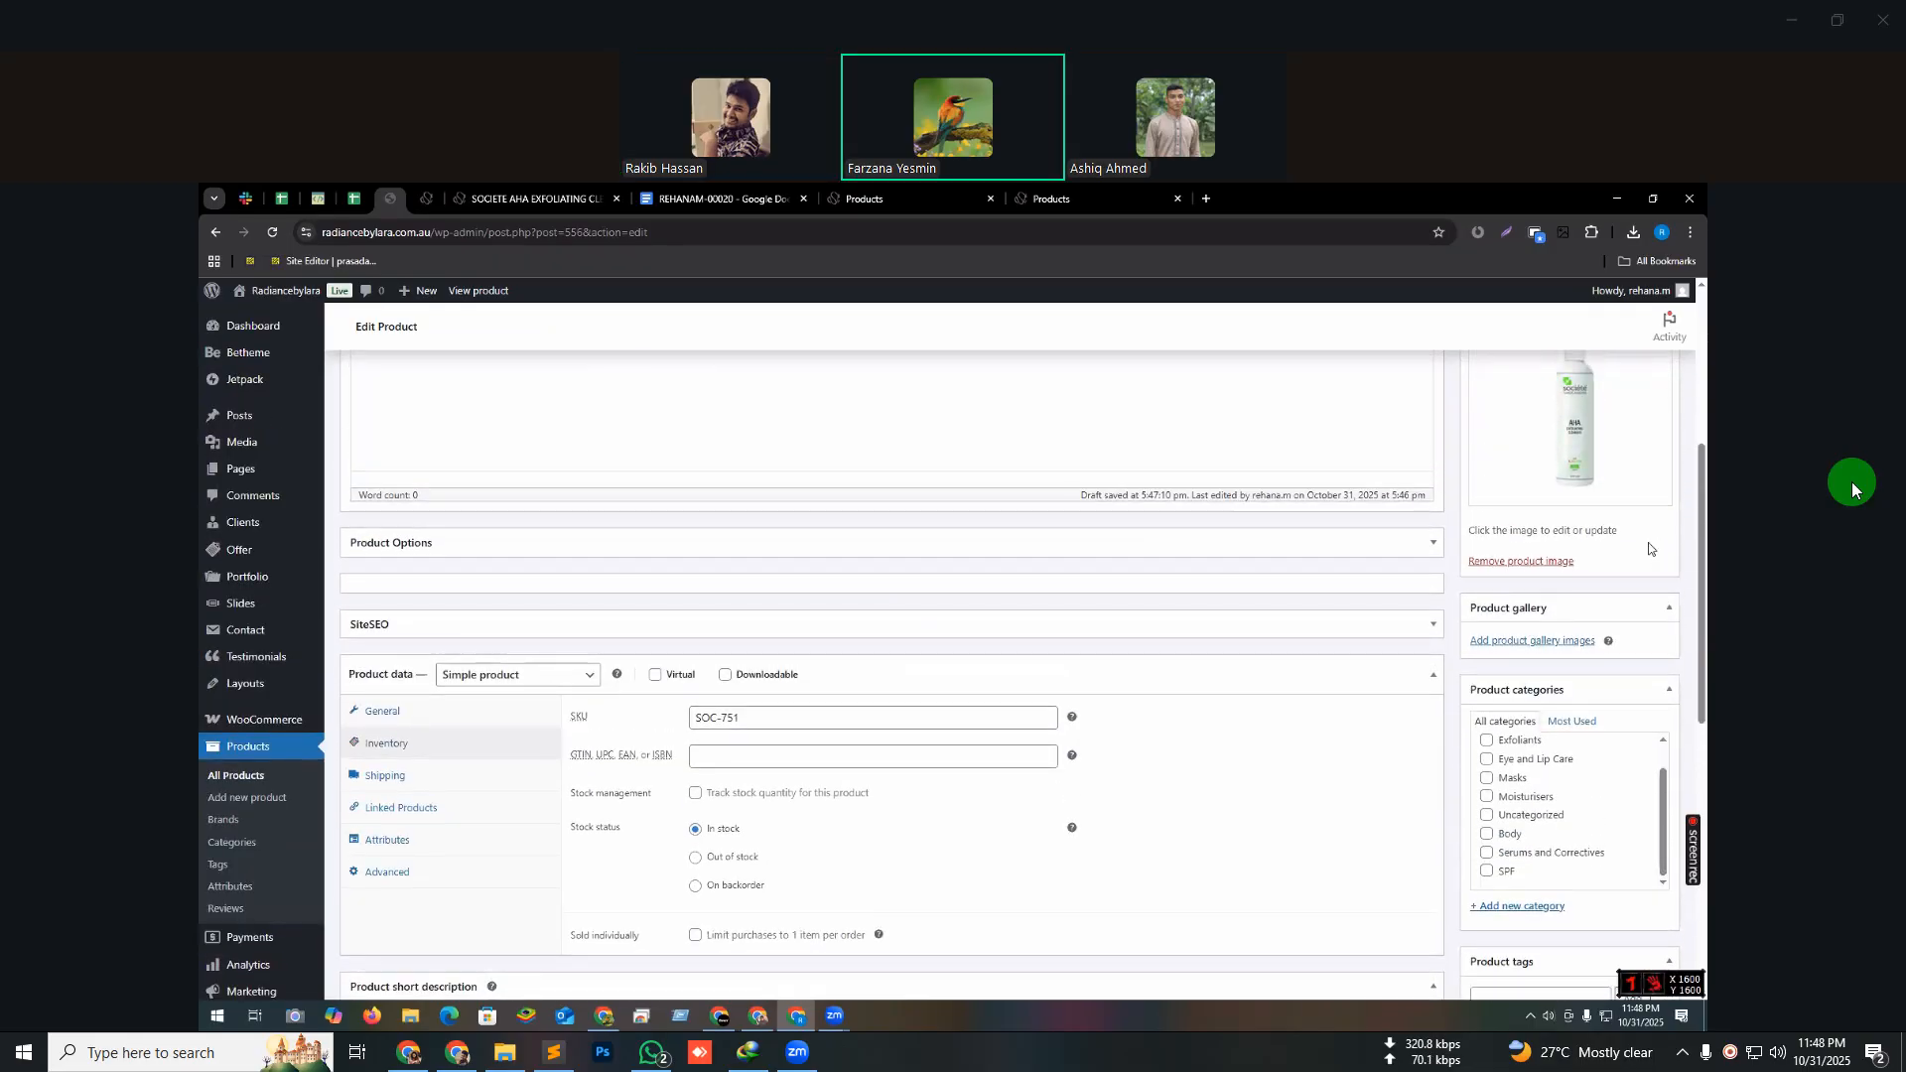
scroll(1179, 585, up, 4)
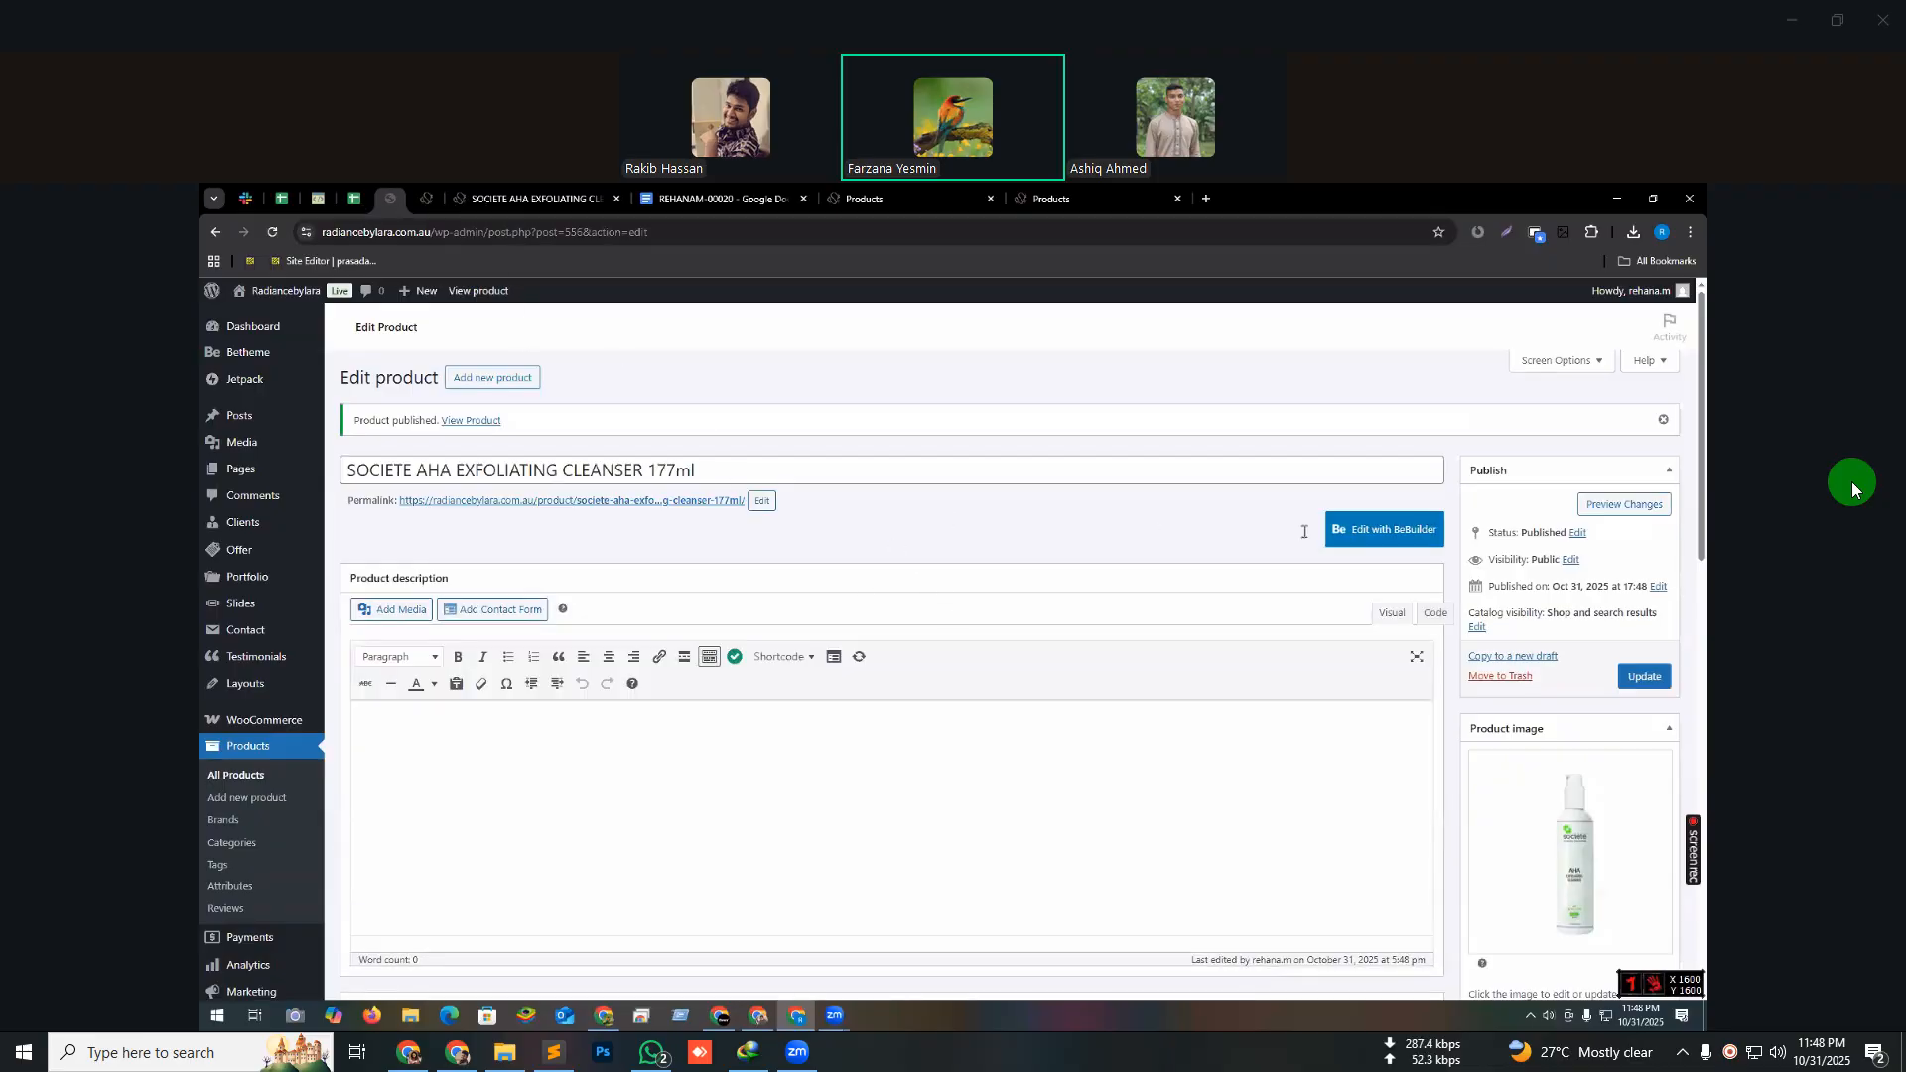
- Check the product report sheet, and open the published cleanser in BeBuilder with its toggle element's settings
key(ctrl+shift+Tab)
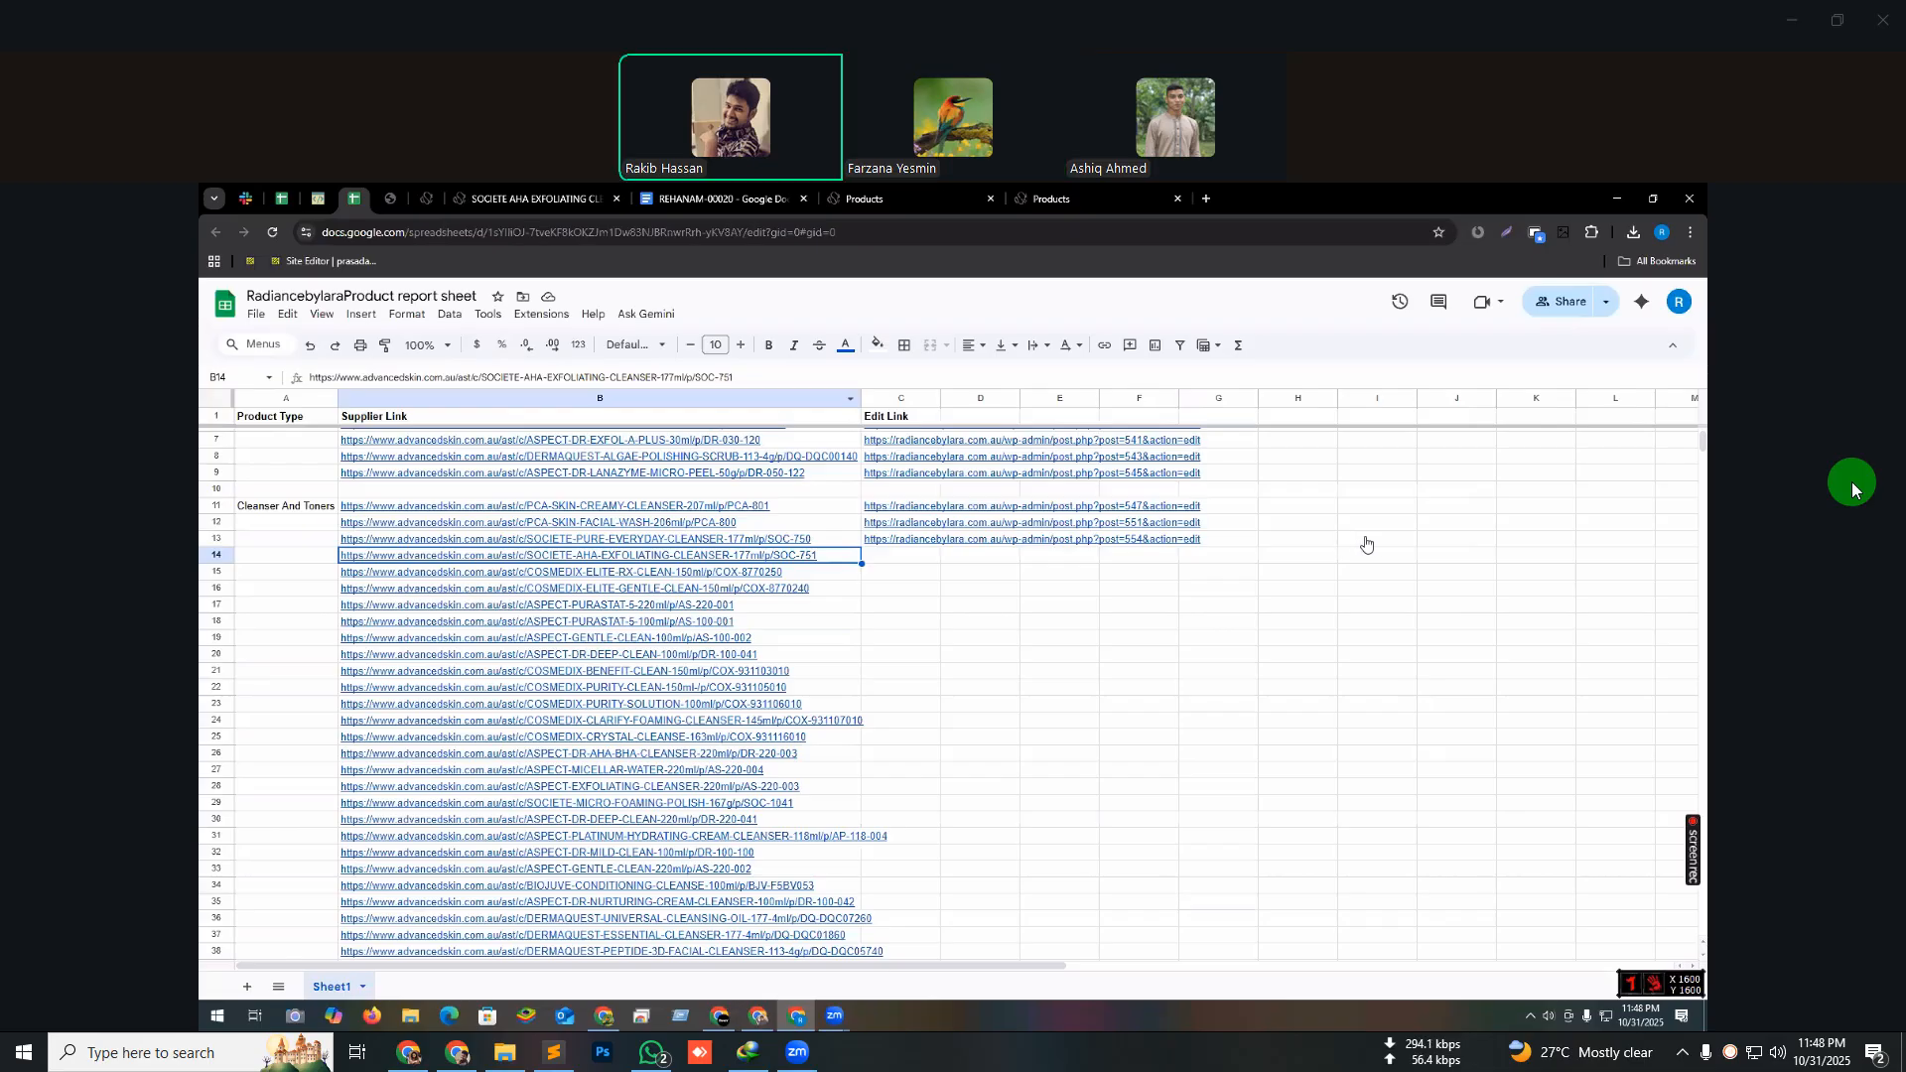
key(ctrl+Tab)
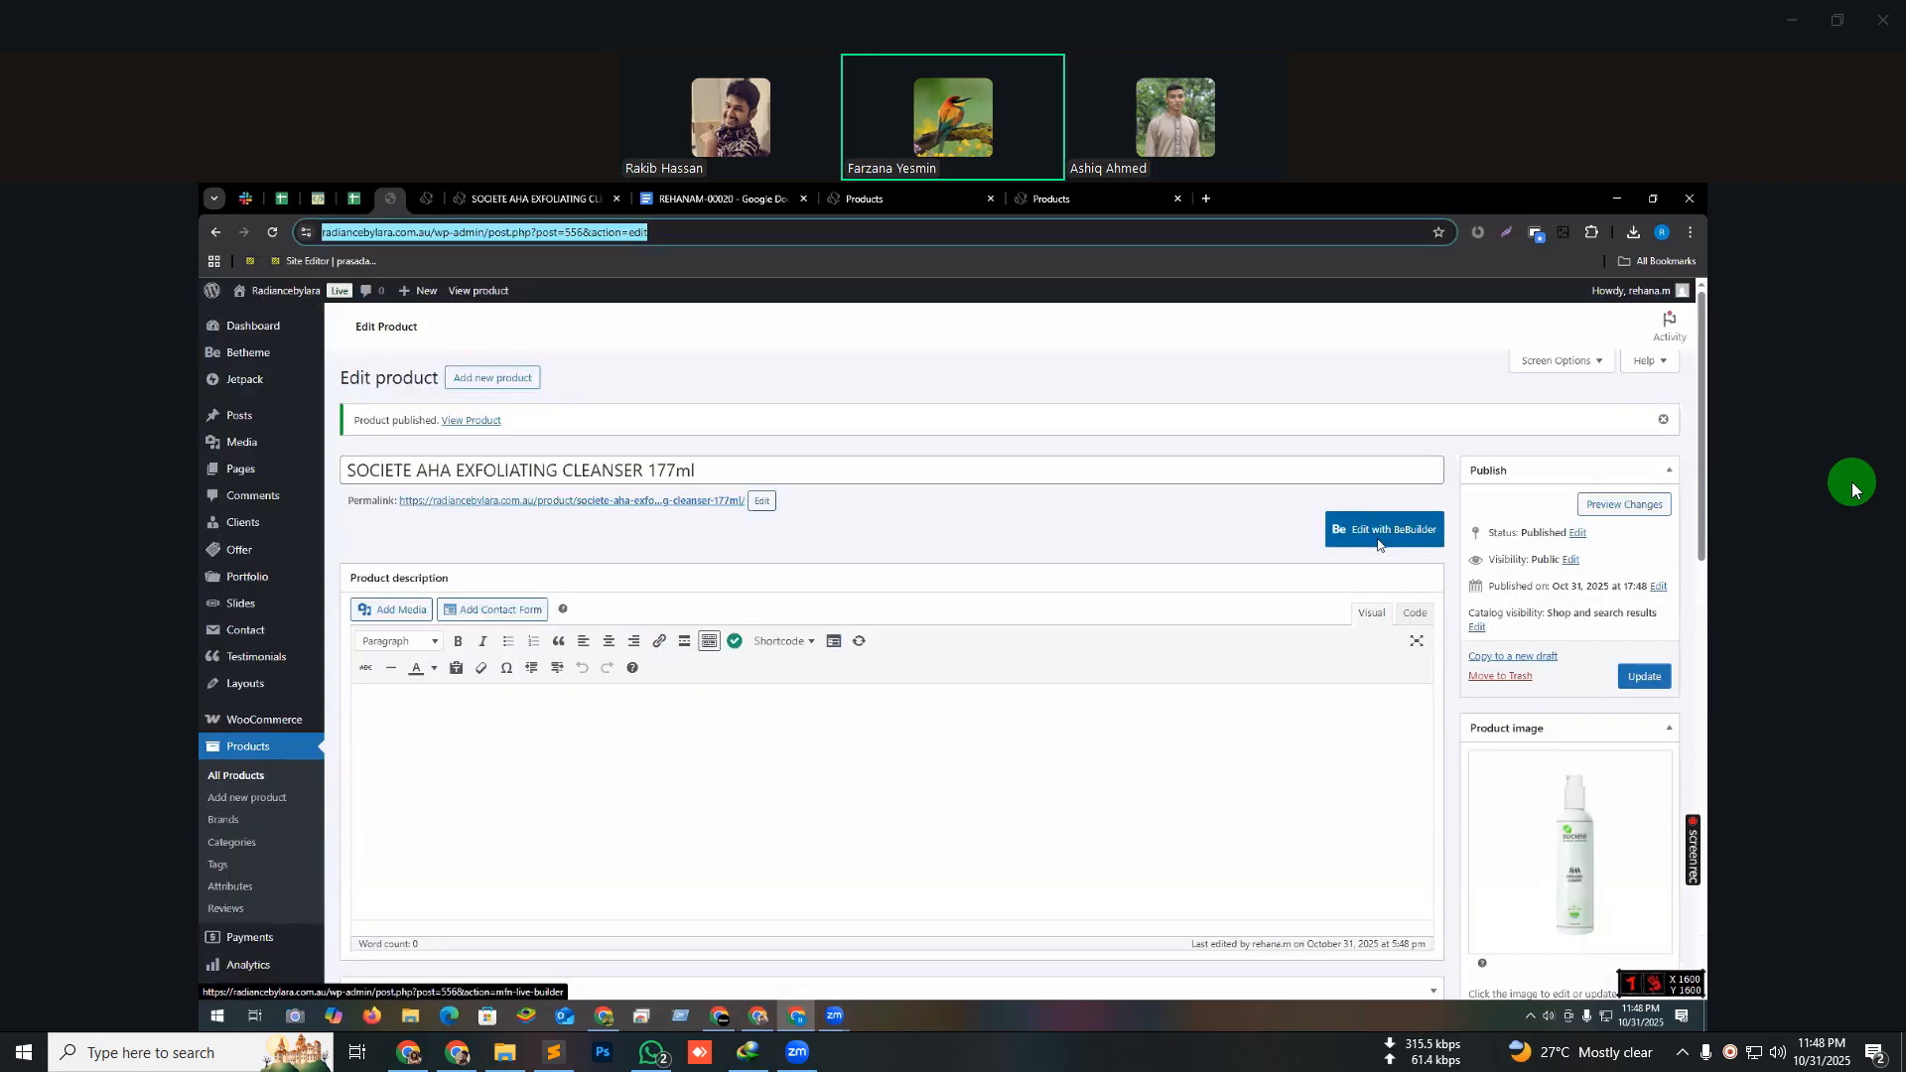
click(1377, 543)
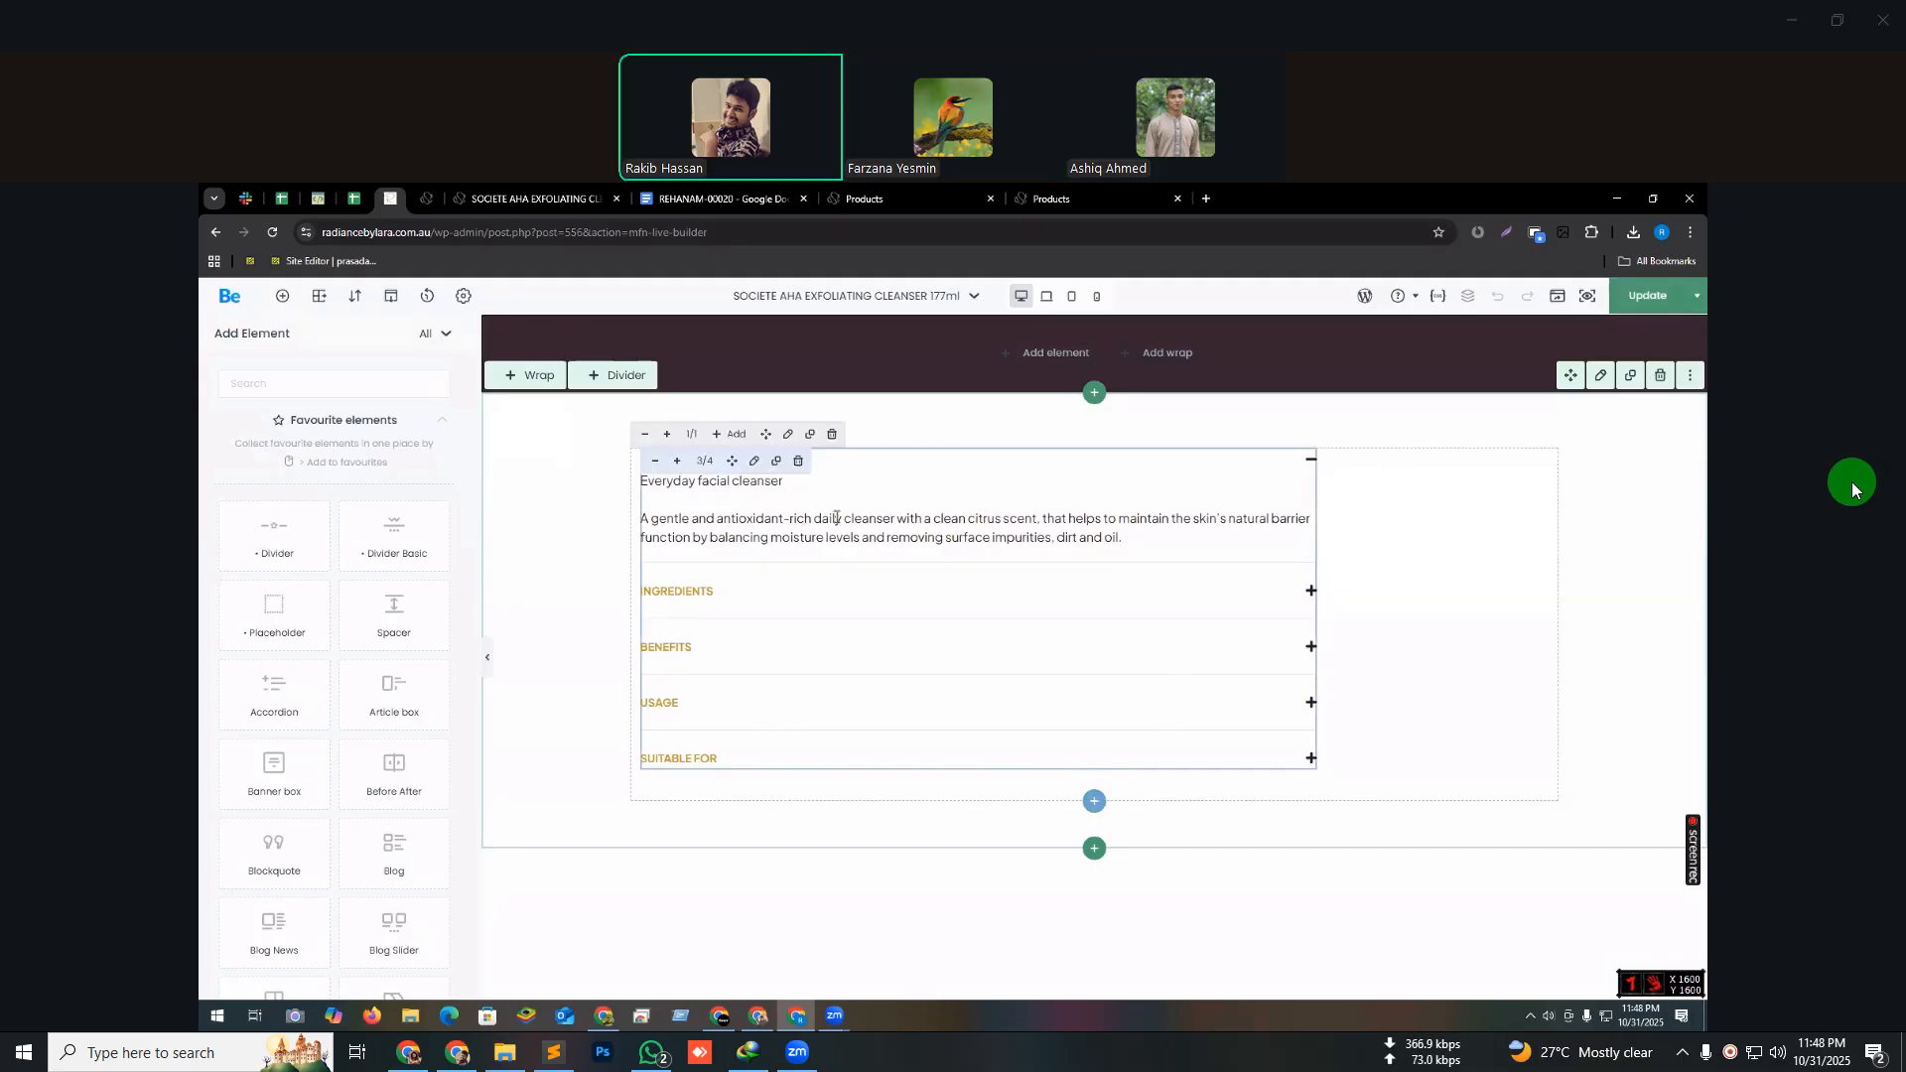
click(840, 515)
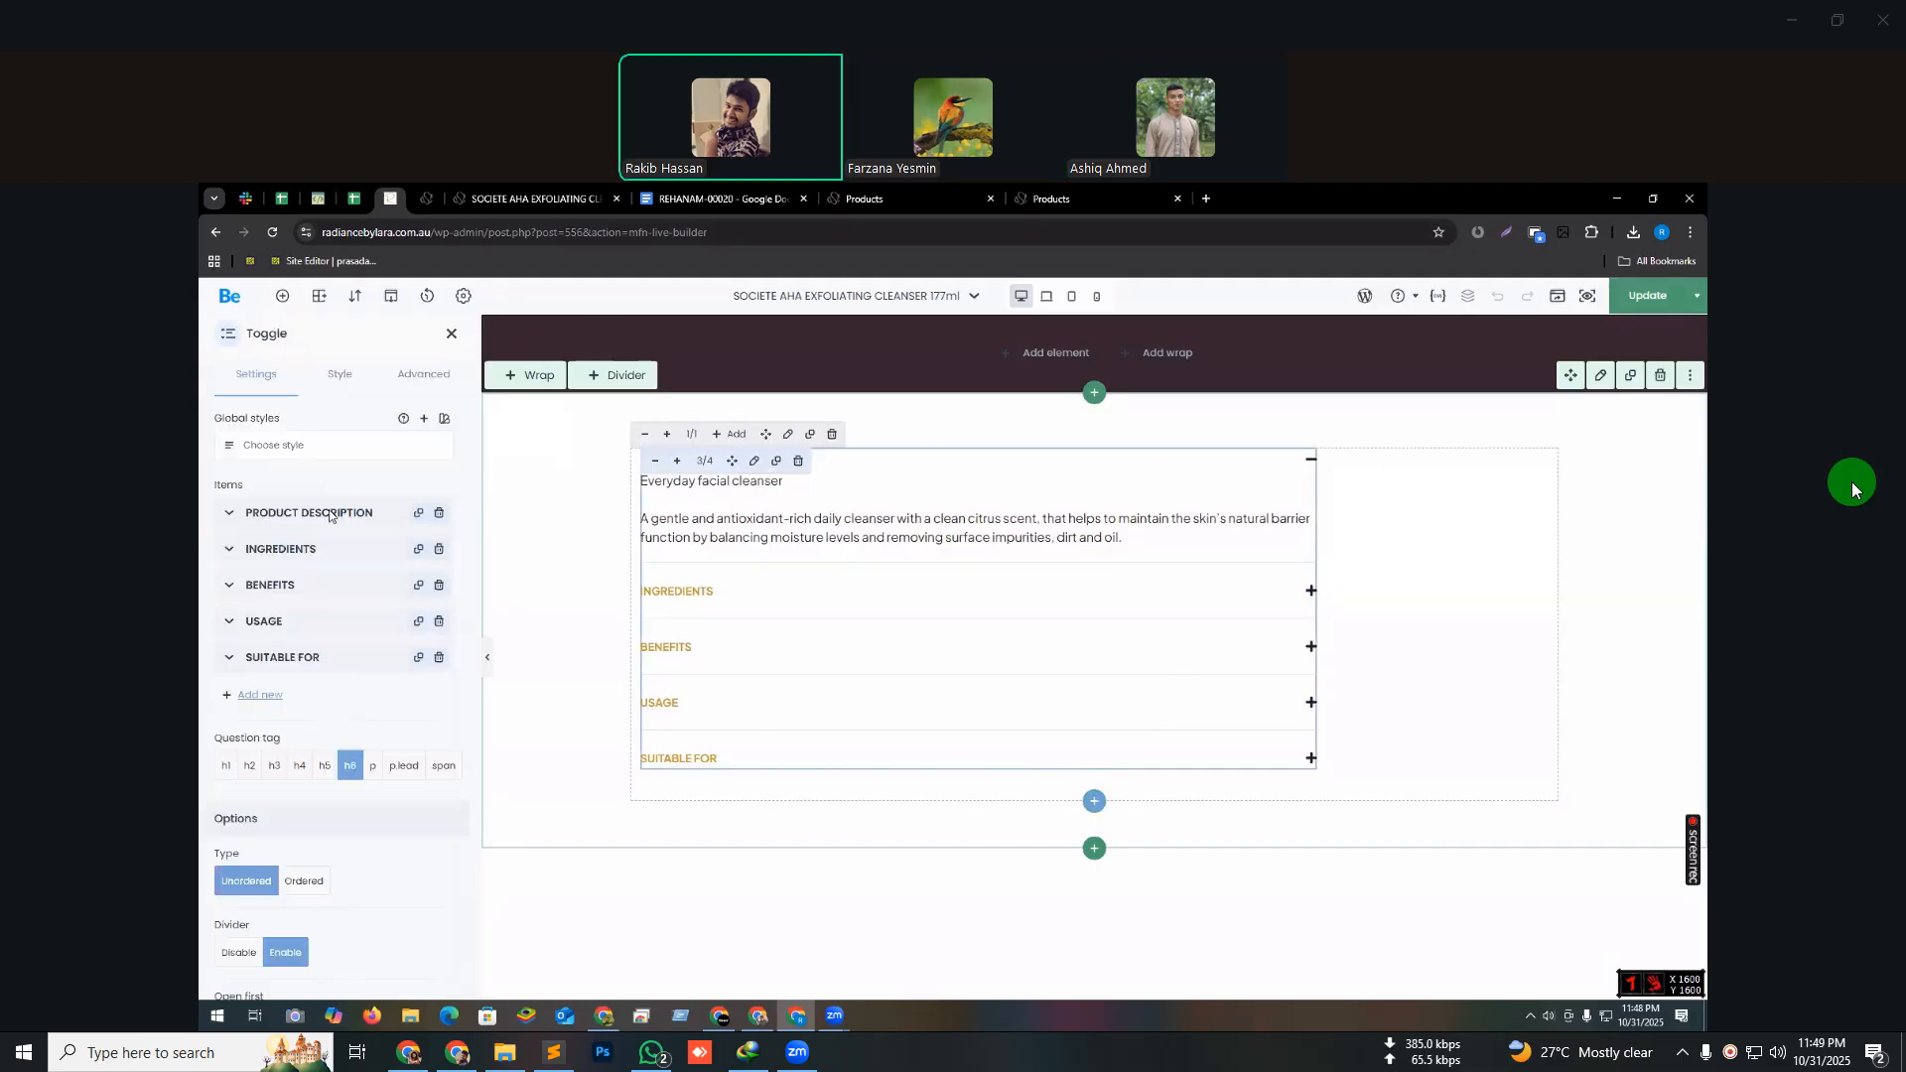
- Expand the toggle's Product Description item and copy both description paragraphs from the supplier's AHA exfoliating cleanser page
click(230, 514)
click(230, 514)
click(230, 556)
click(231, 546)
click(231, 518)
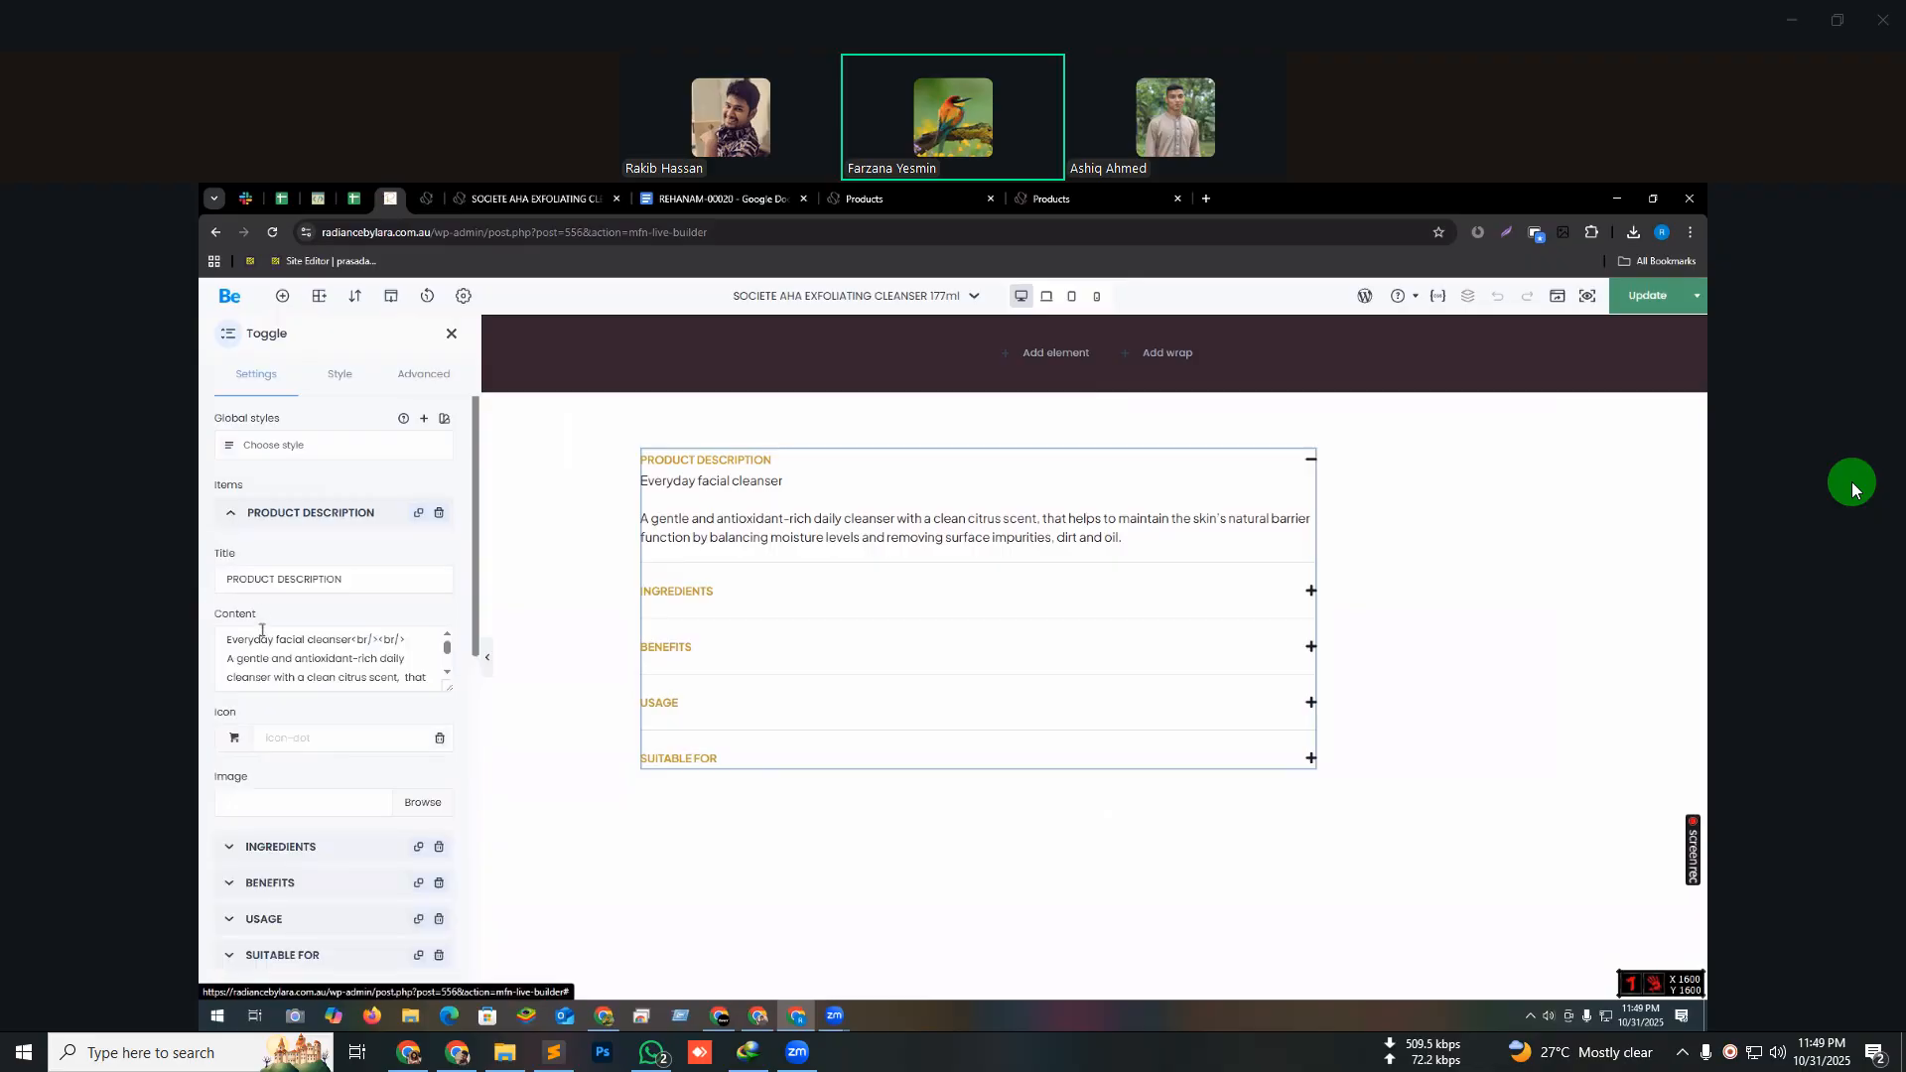
click(542, 199)
click(1131, 689)
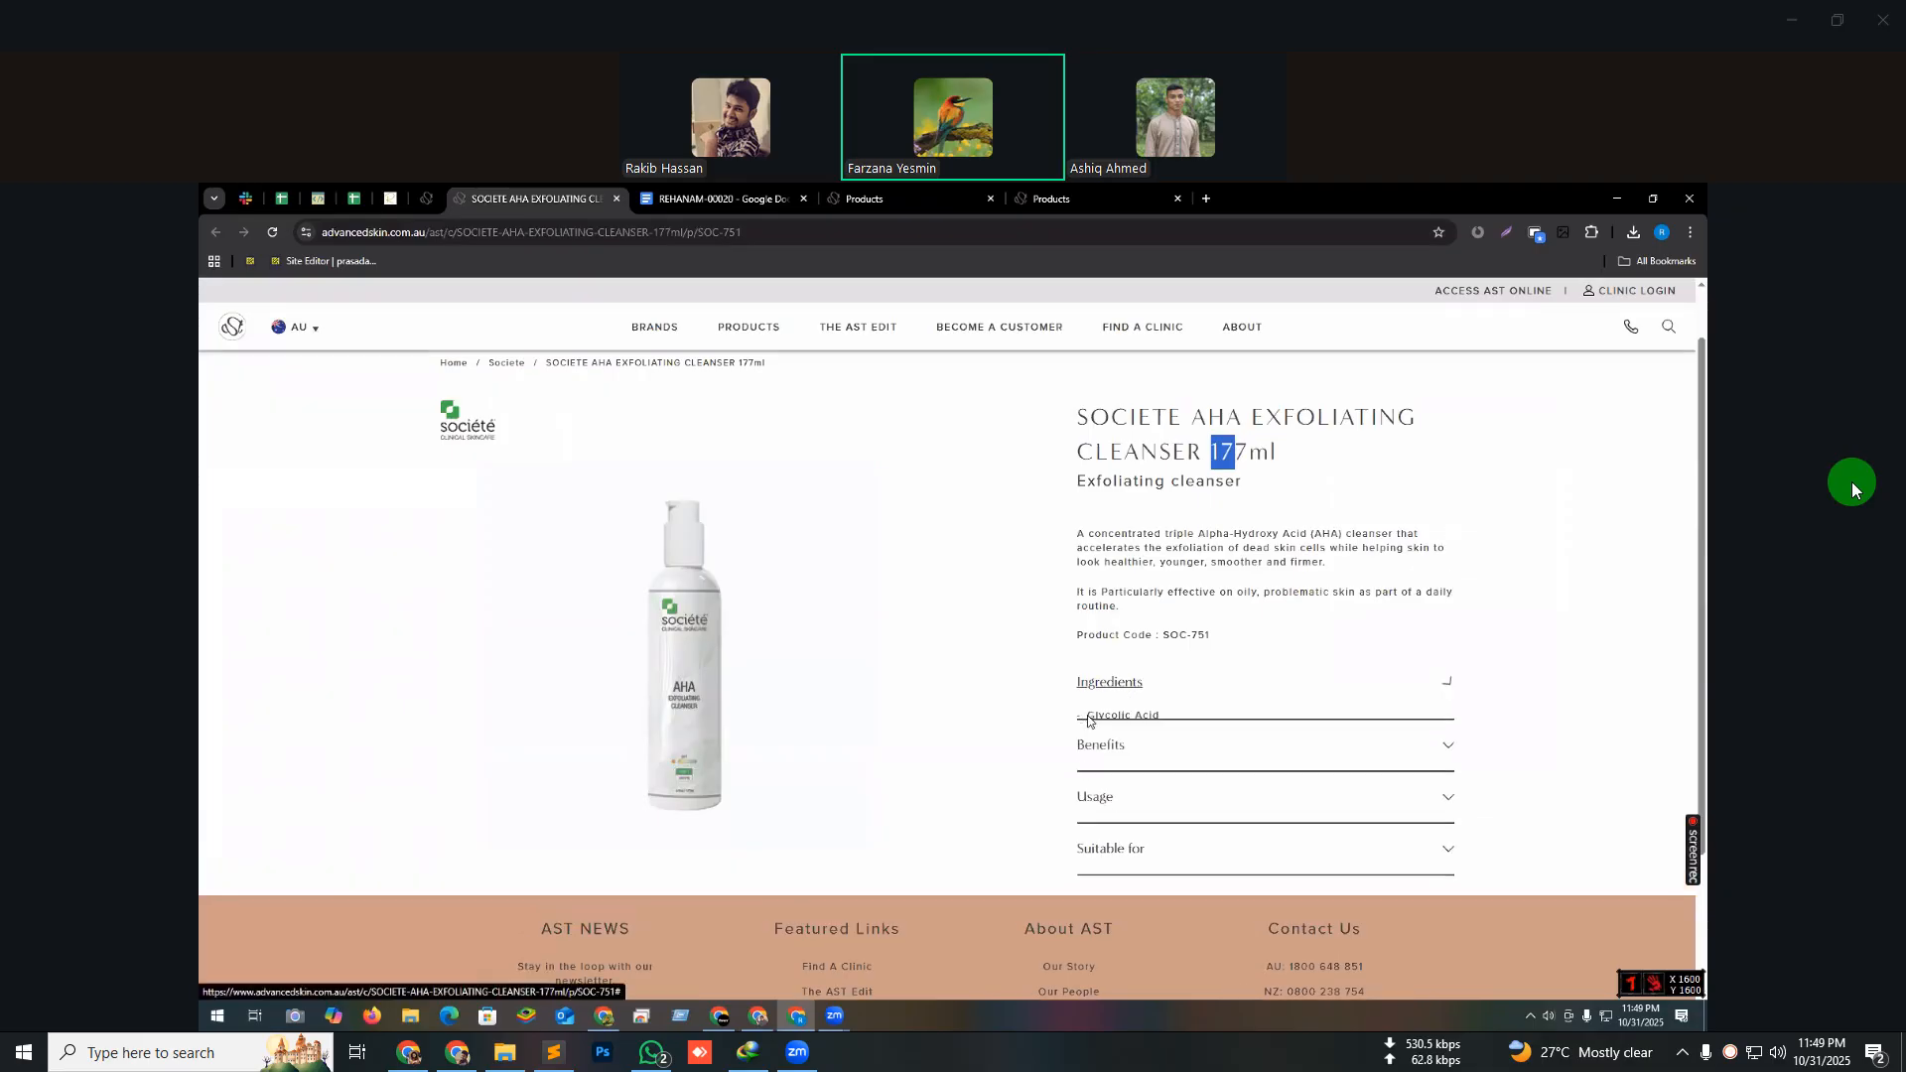
drag(1078, 517, 1239, 593)
key(ctrl+c)
click(419, 201)
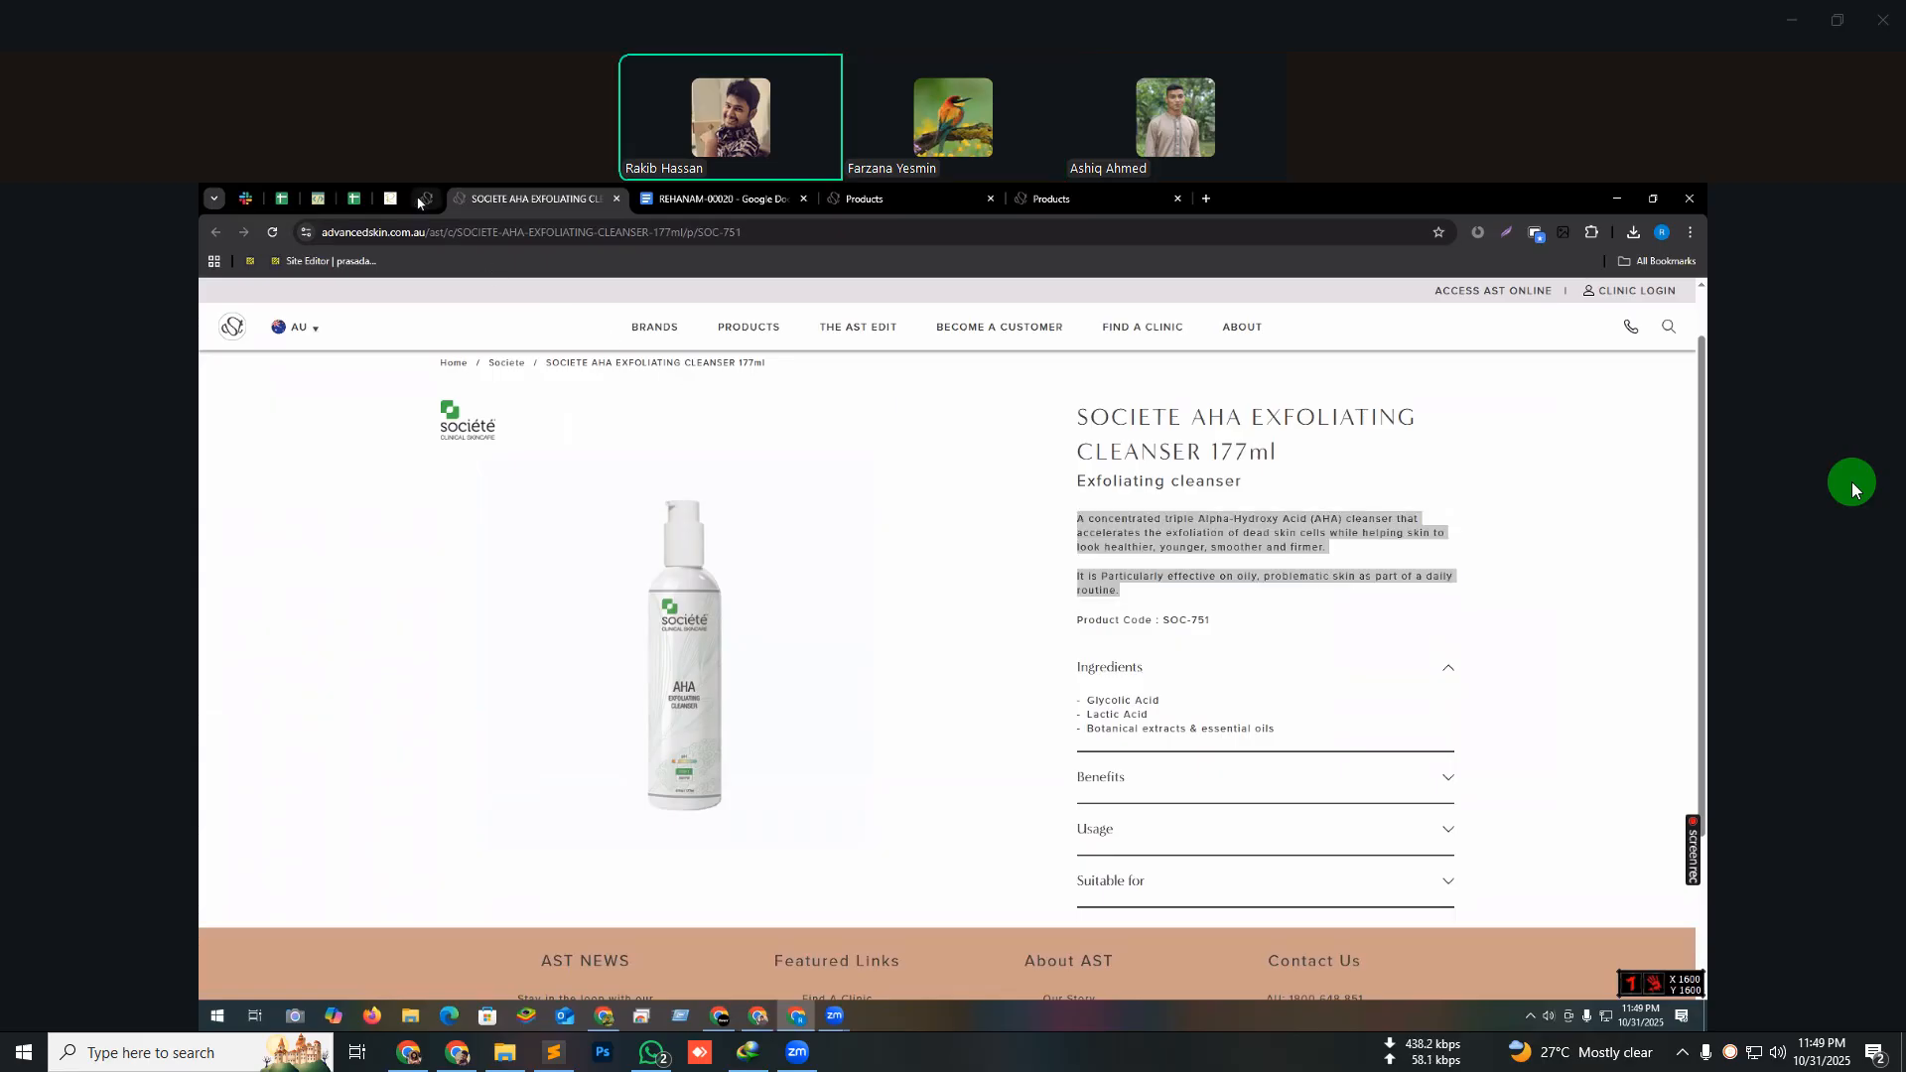
- Replace the old cleanser text in the Product Description content with the copied AHA cleanser description, keeping the <br/><br/> tags
click(390, 201)
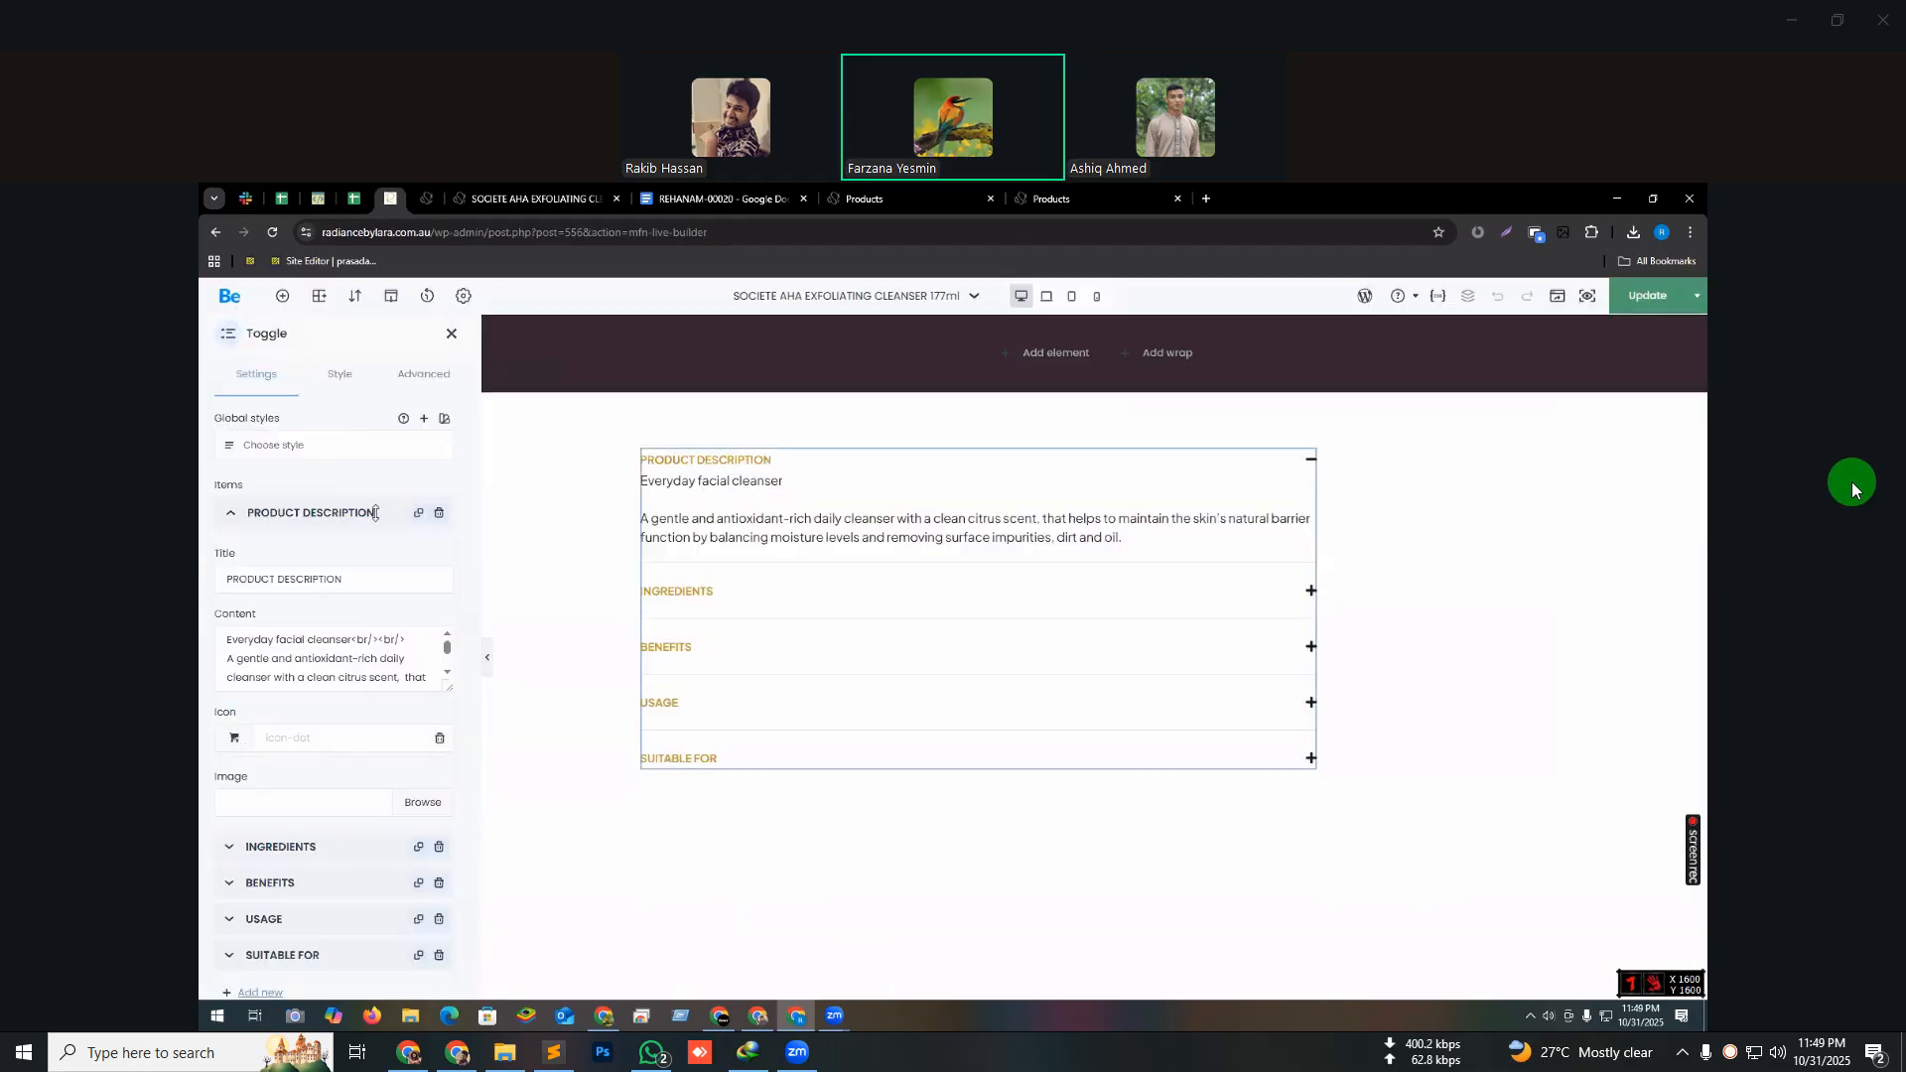
scroll(441, 675, down, 2)
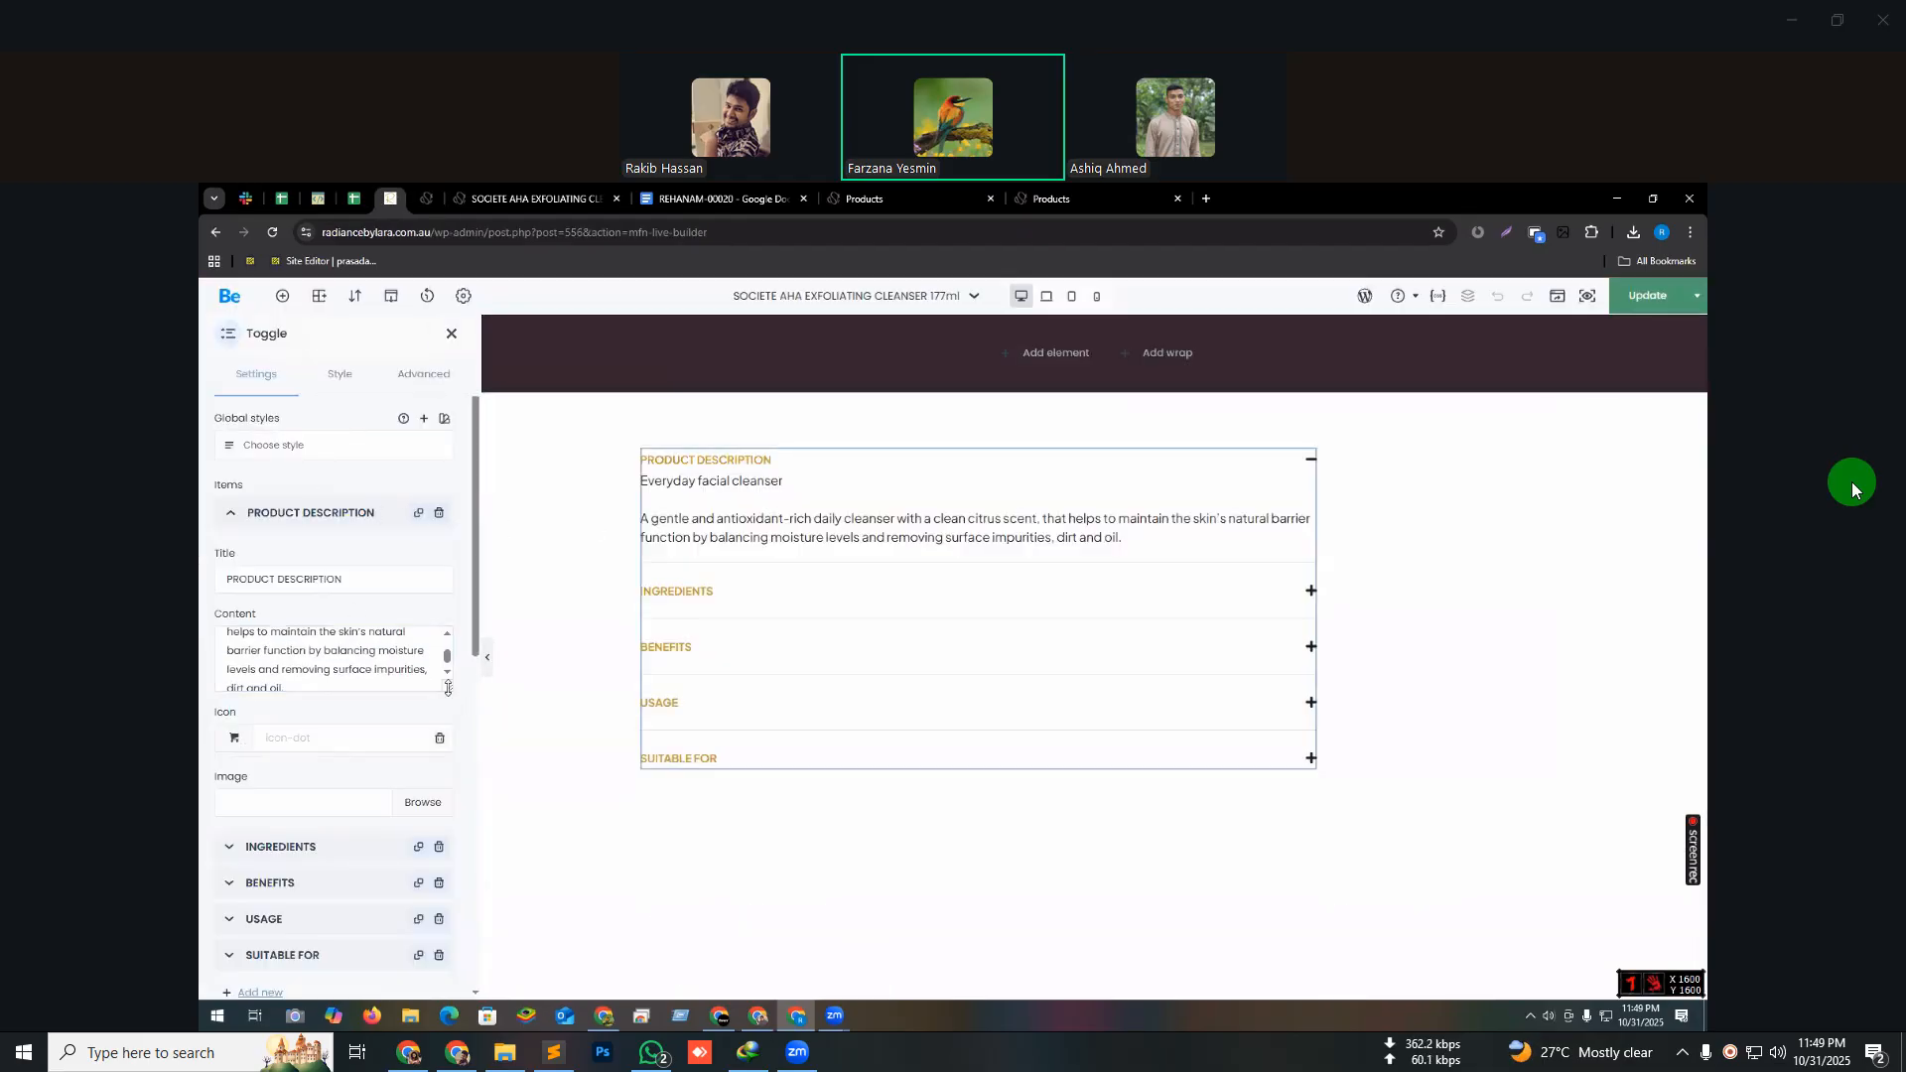
drag(443, 832, 448, 866)
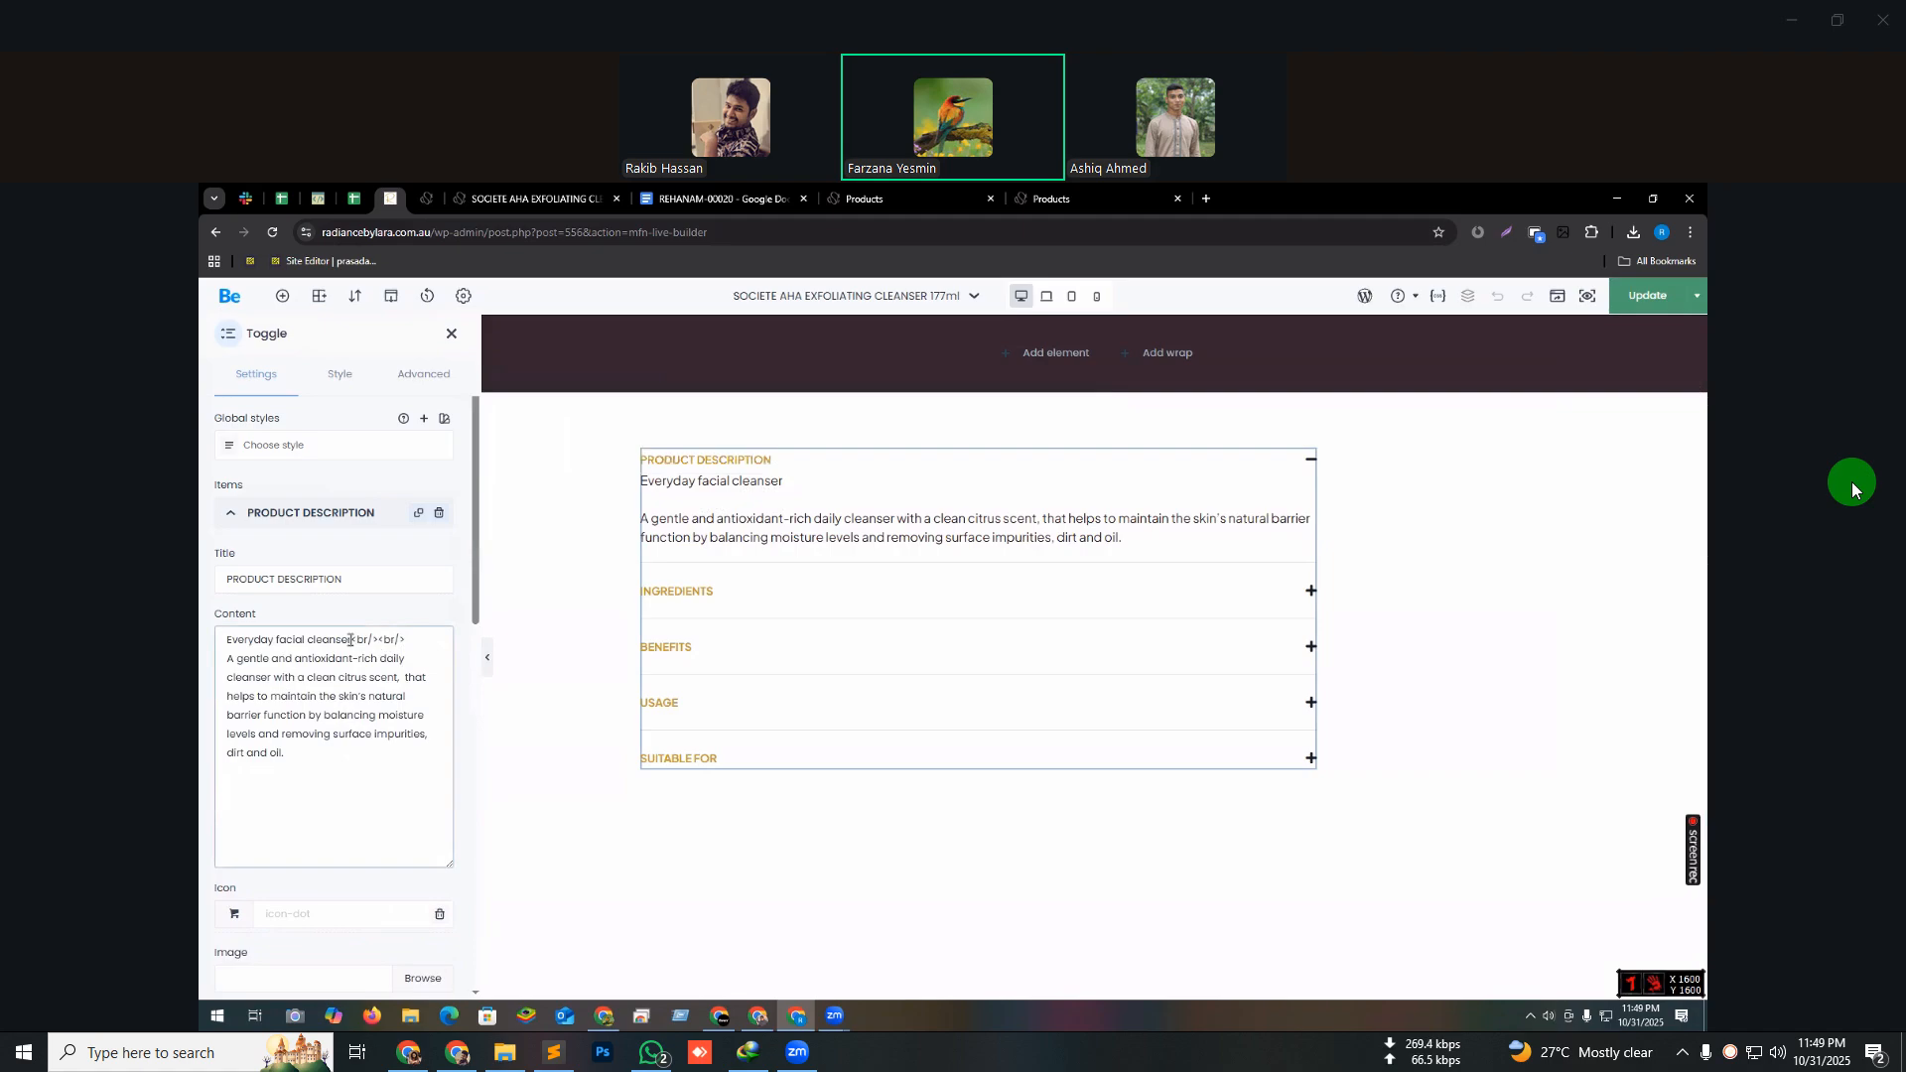
drag(352, 641, 395, 640)
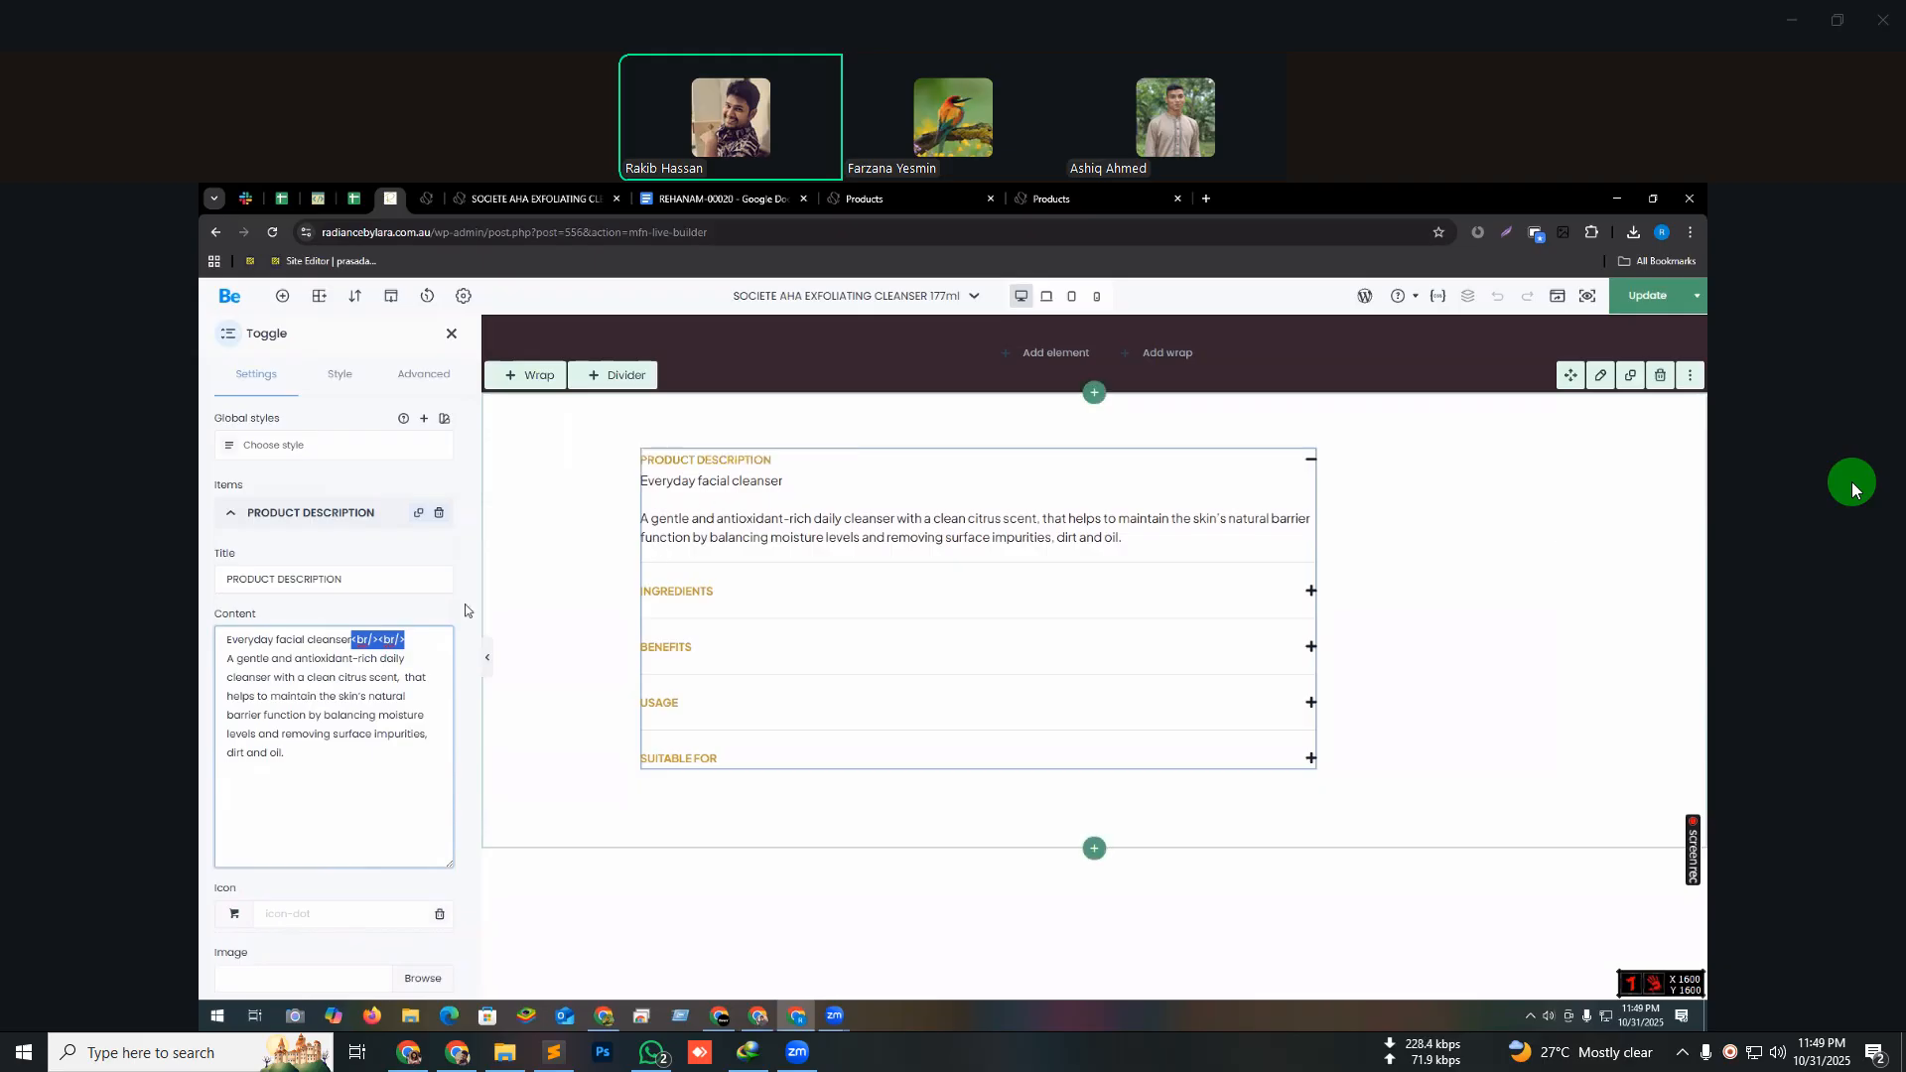
drag(352, 640, 227, 646)
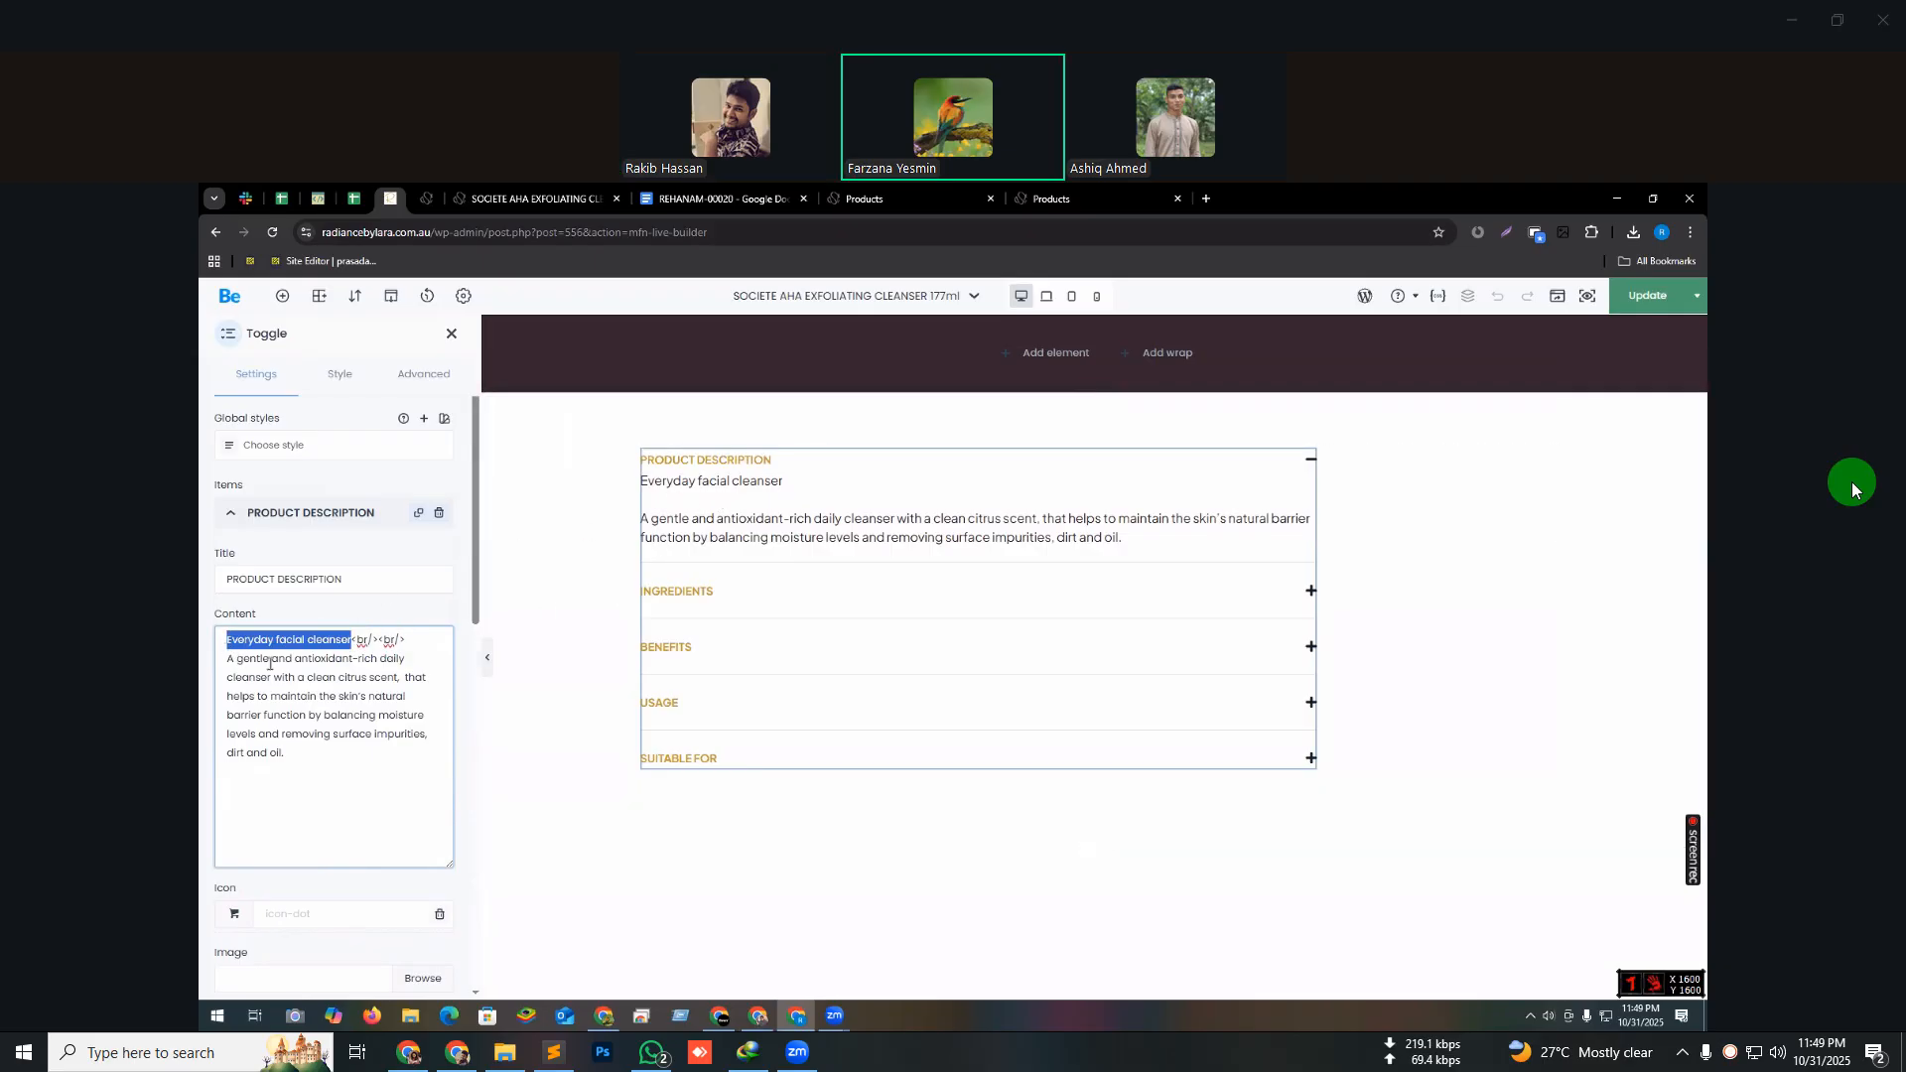
key(ctrl+v)
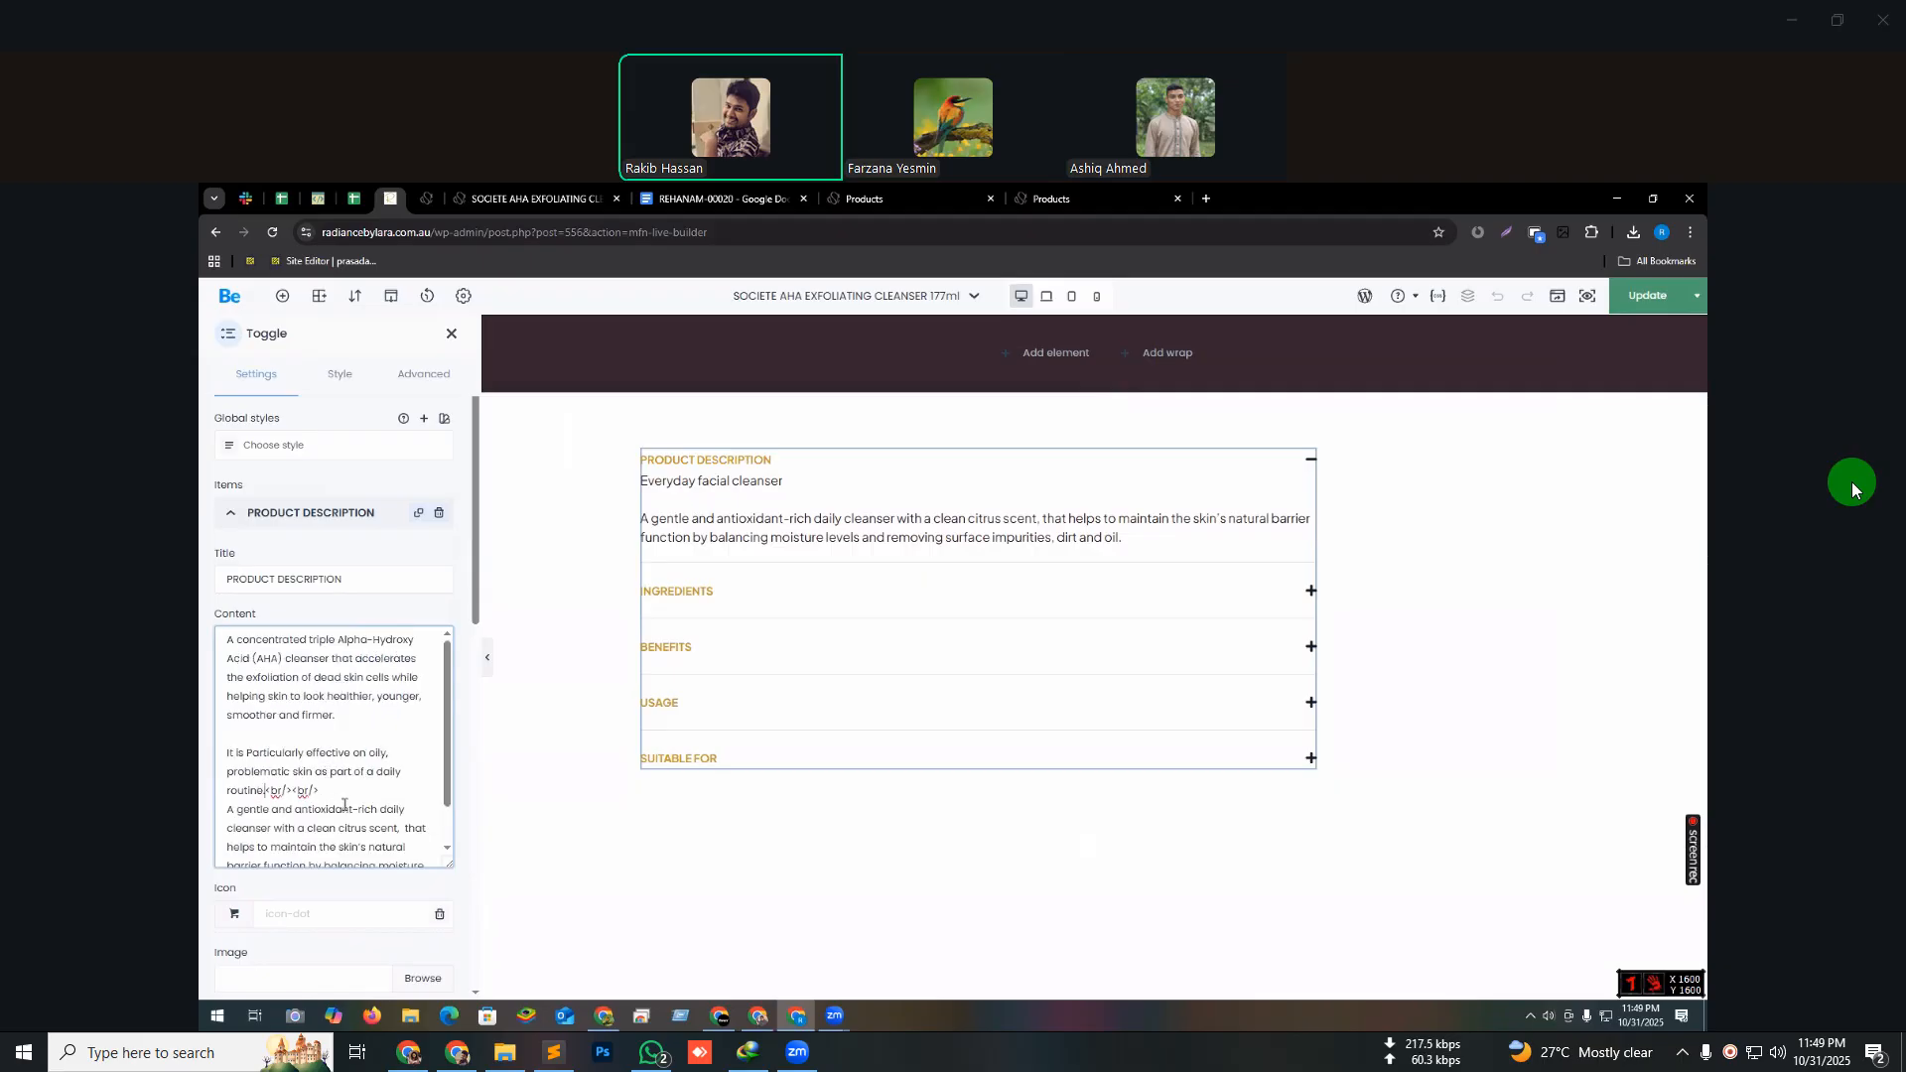
drag(335, 792, 455, 894)
key(BackSpace)
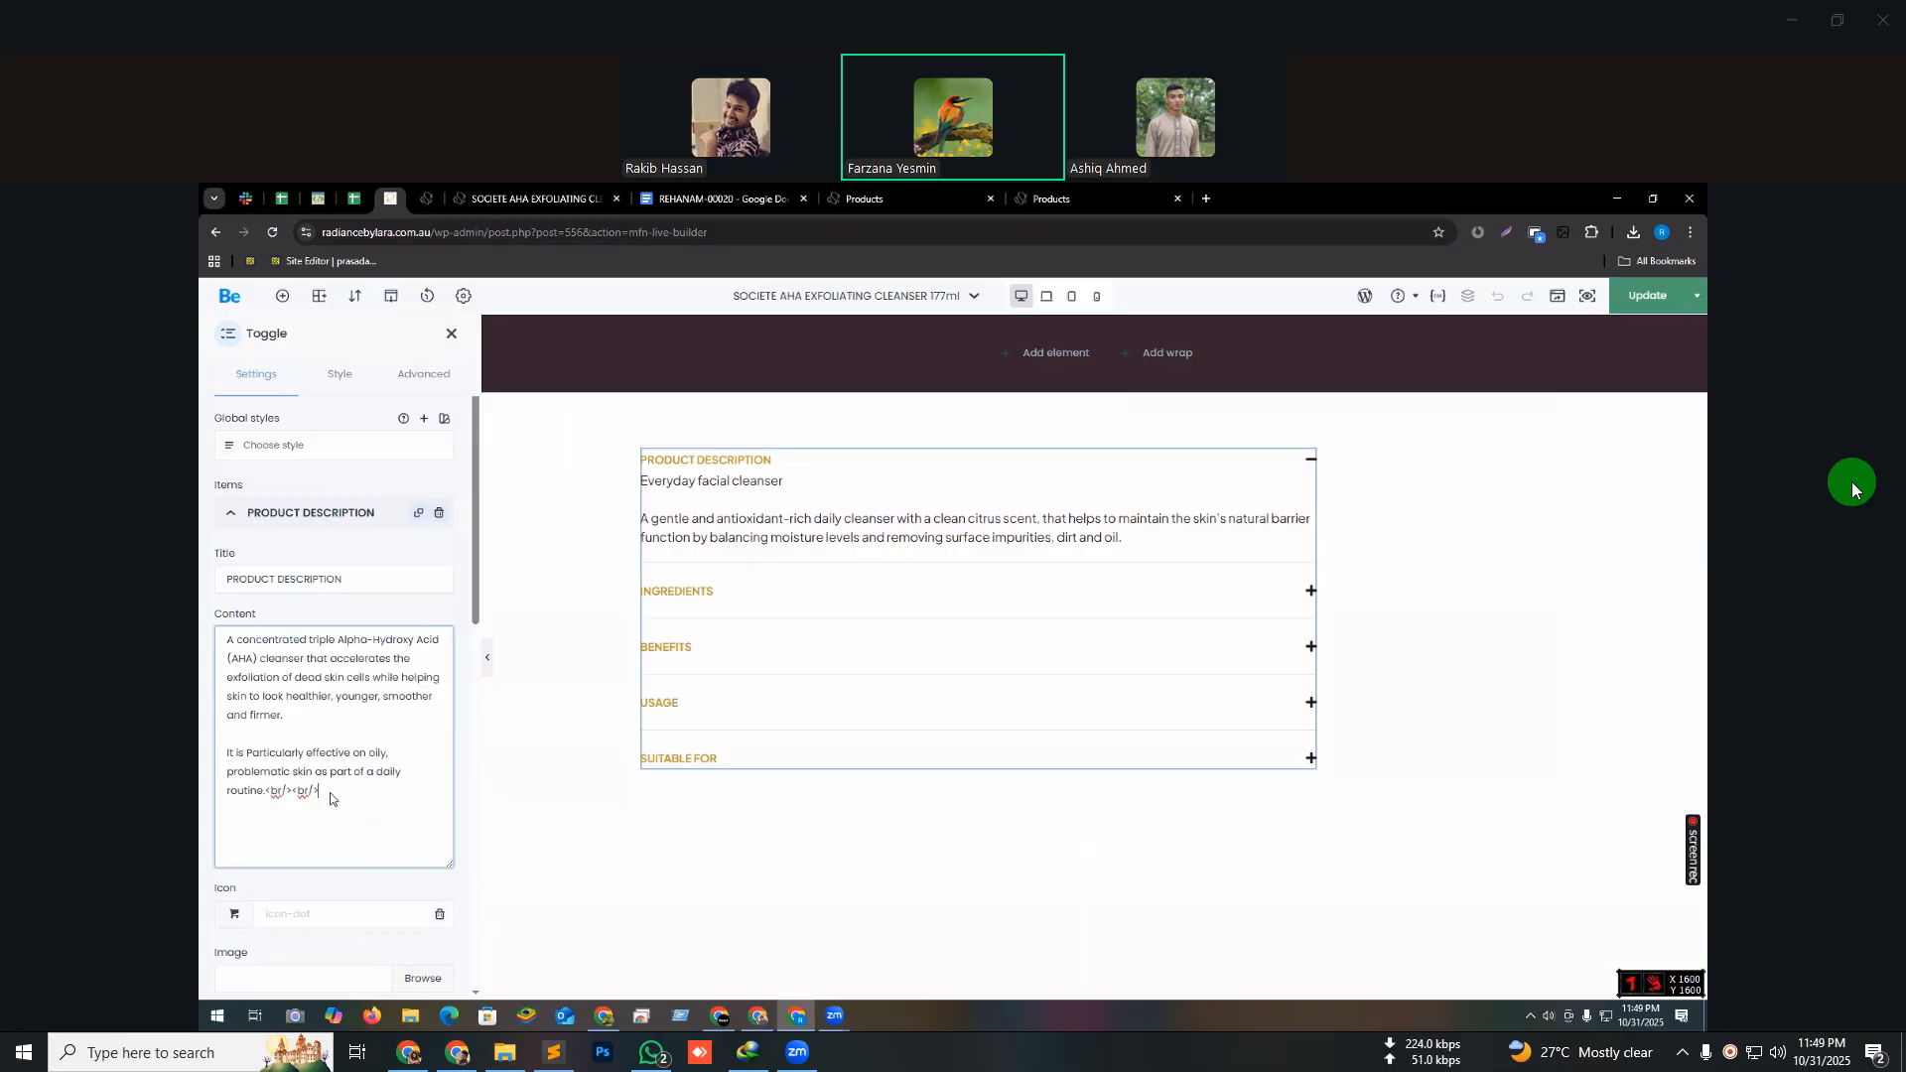
- Move the <br/> line-break tags from the end of the description to the end of its first paragraph and collapse the item
drag(297, 795, 270, 797)
key(ctrl+x)
click(309, 730)
key(ctrl+v)
click(241, 517)
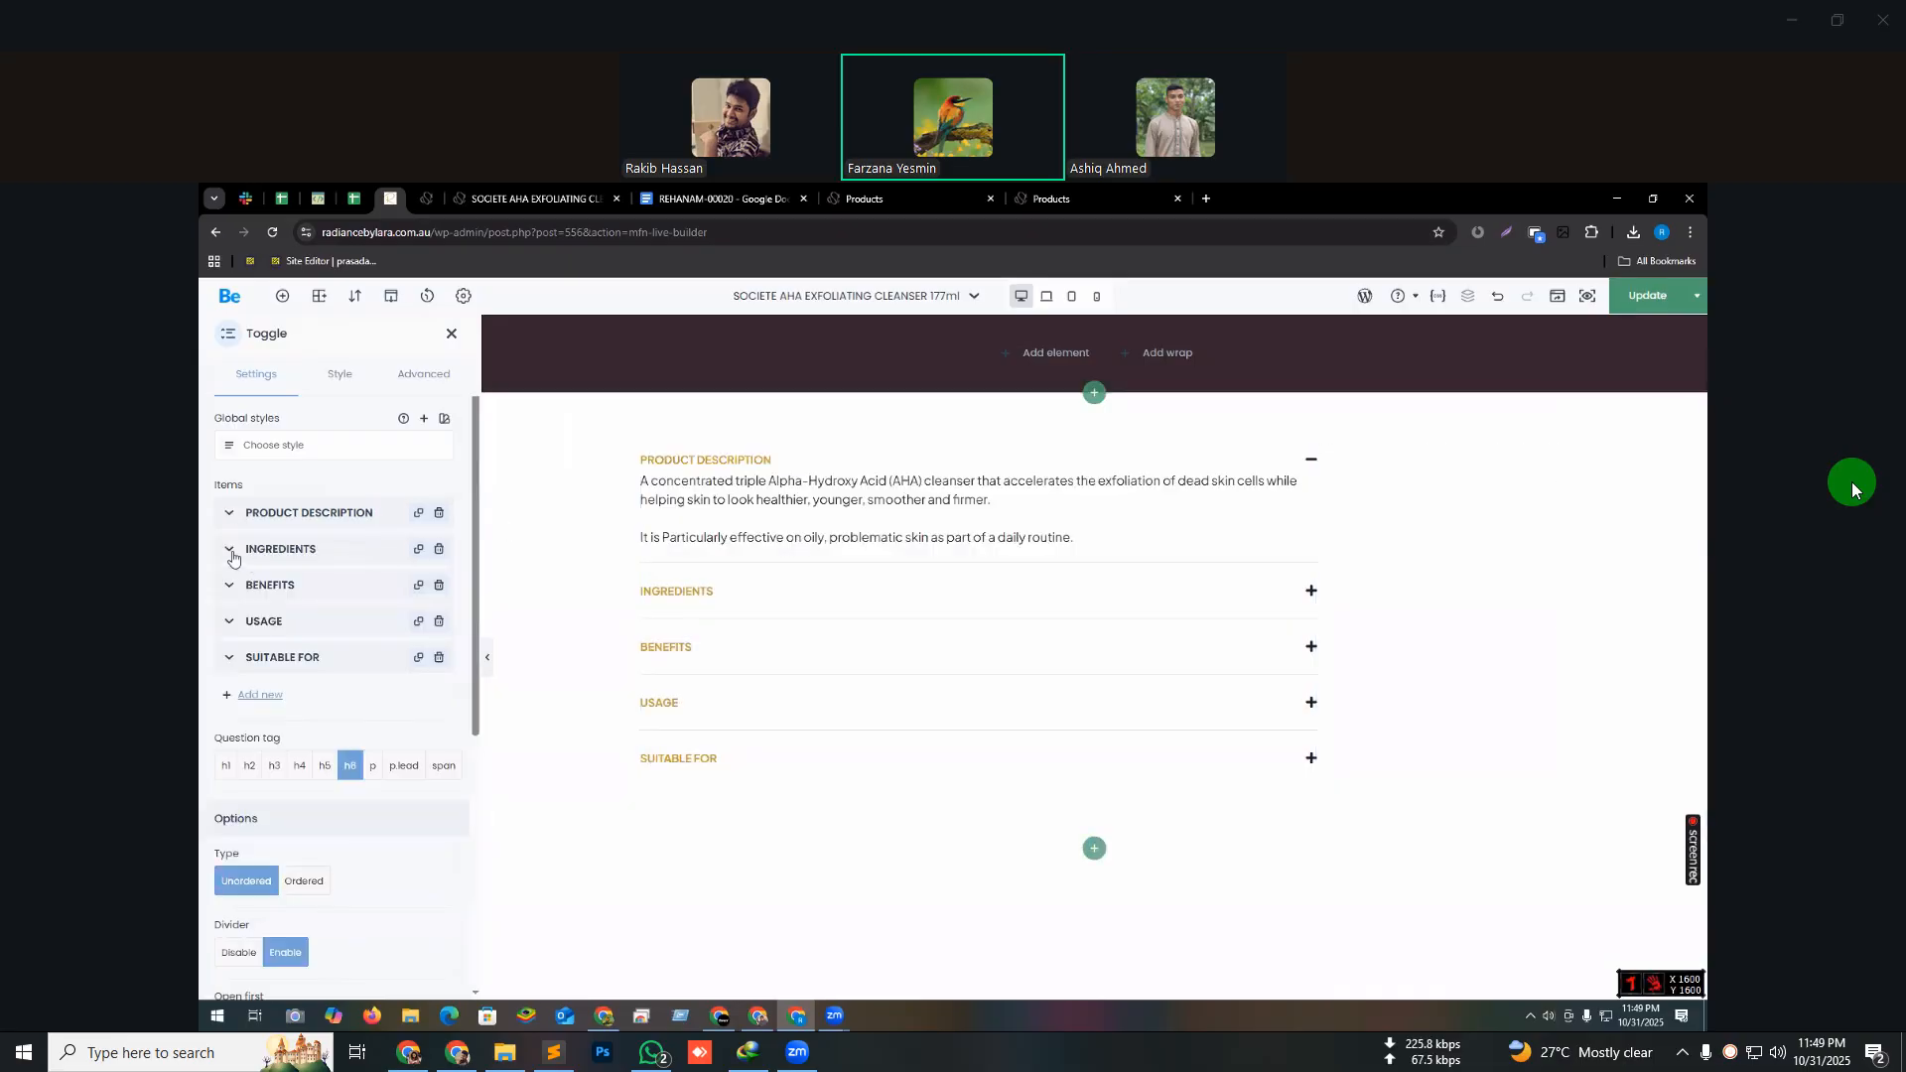
- Replace the first entry in the Ingredients item's content with Glycolic Acid, copied from the supplier page
click(231, 556)
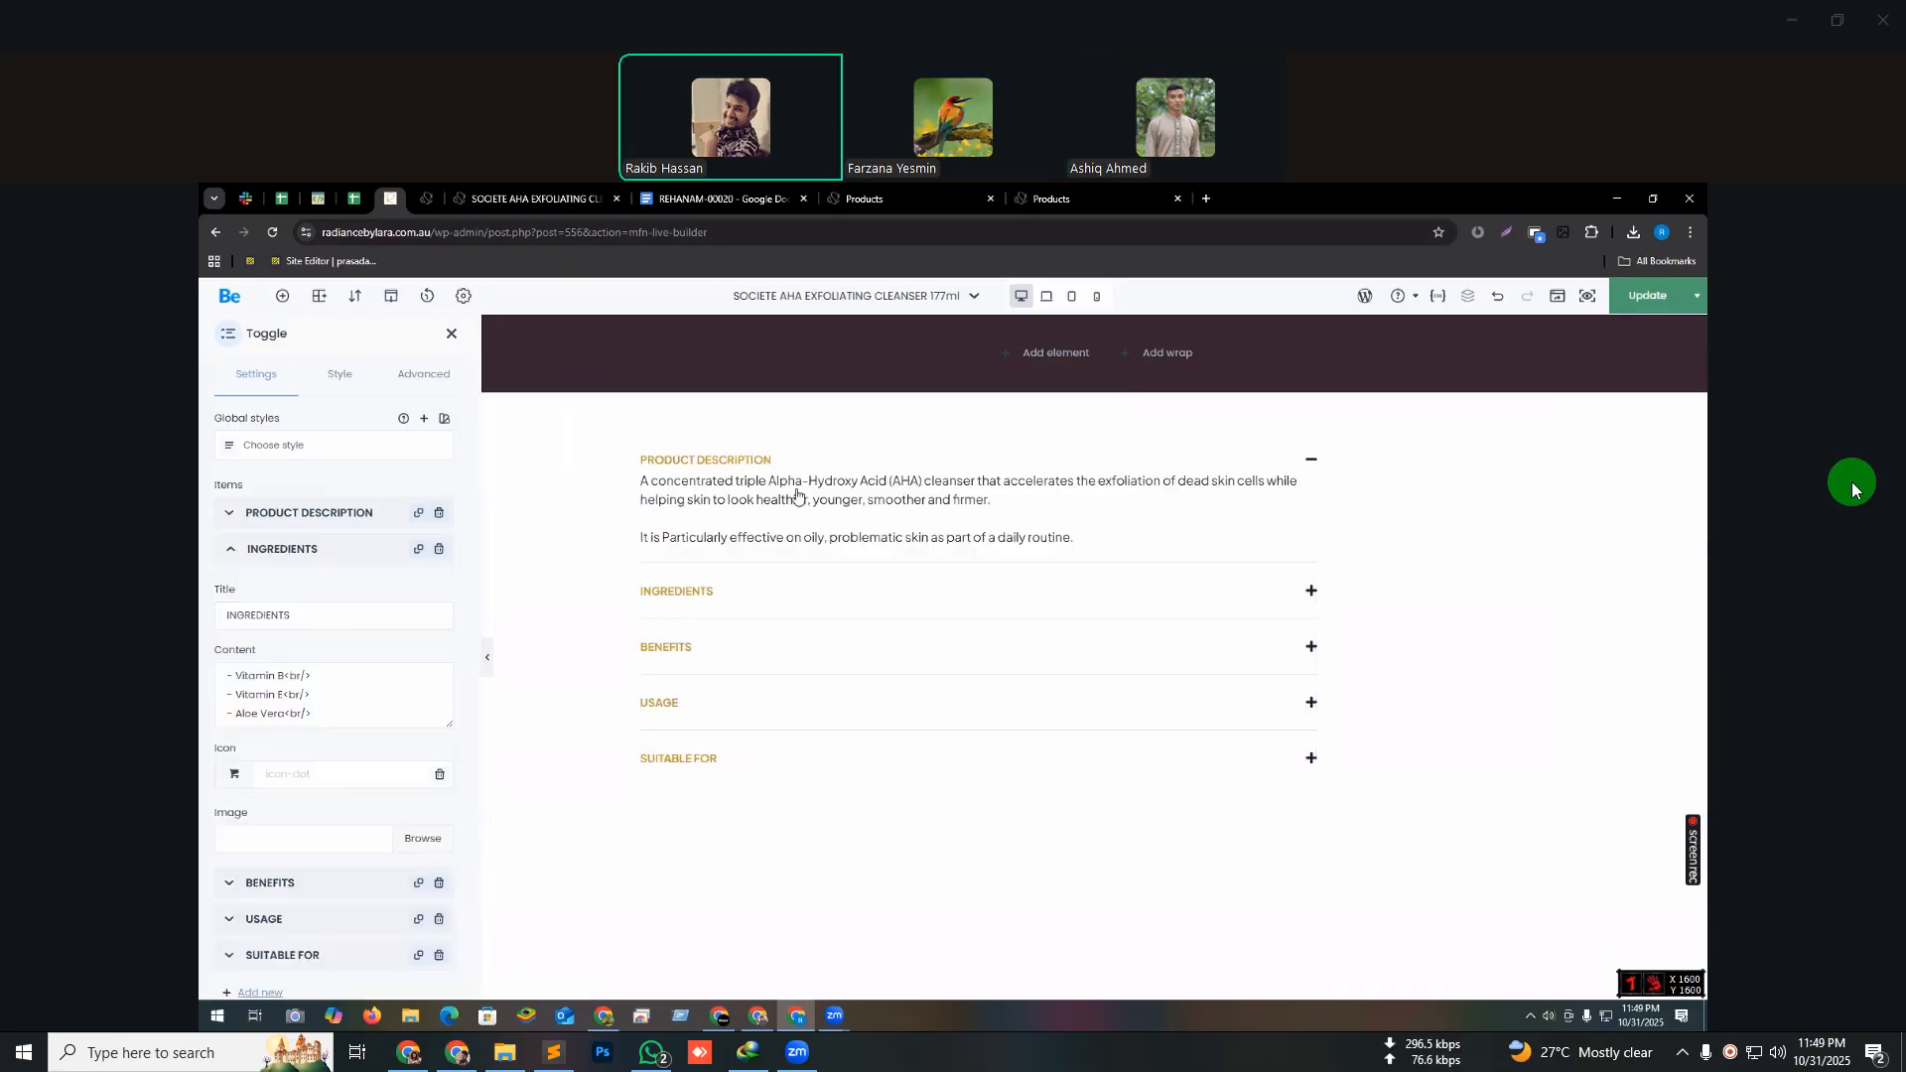
click(536, 199)
scroll(1102, 624, down, 1)
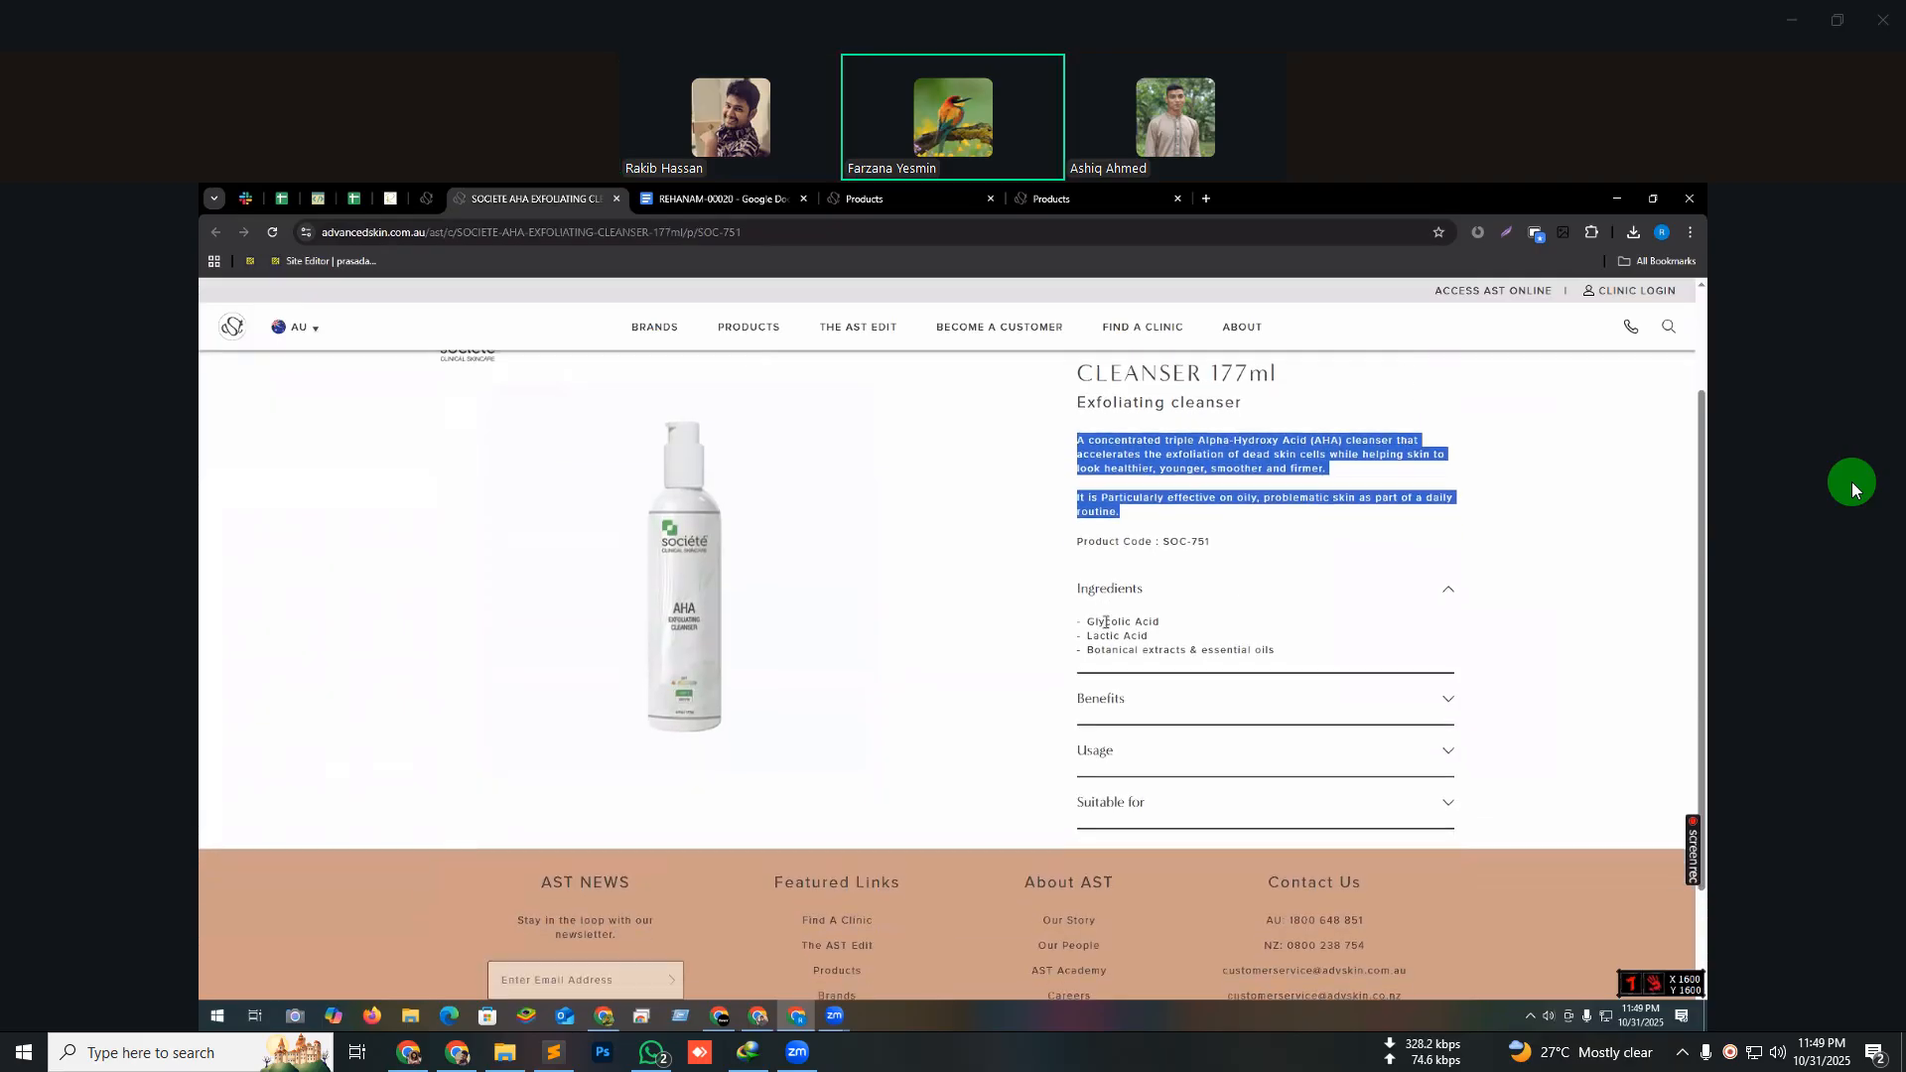
double_click(1104, 622)
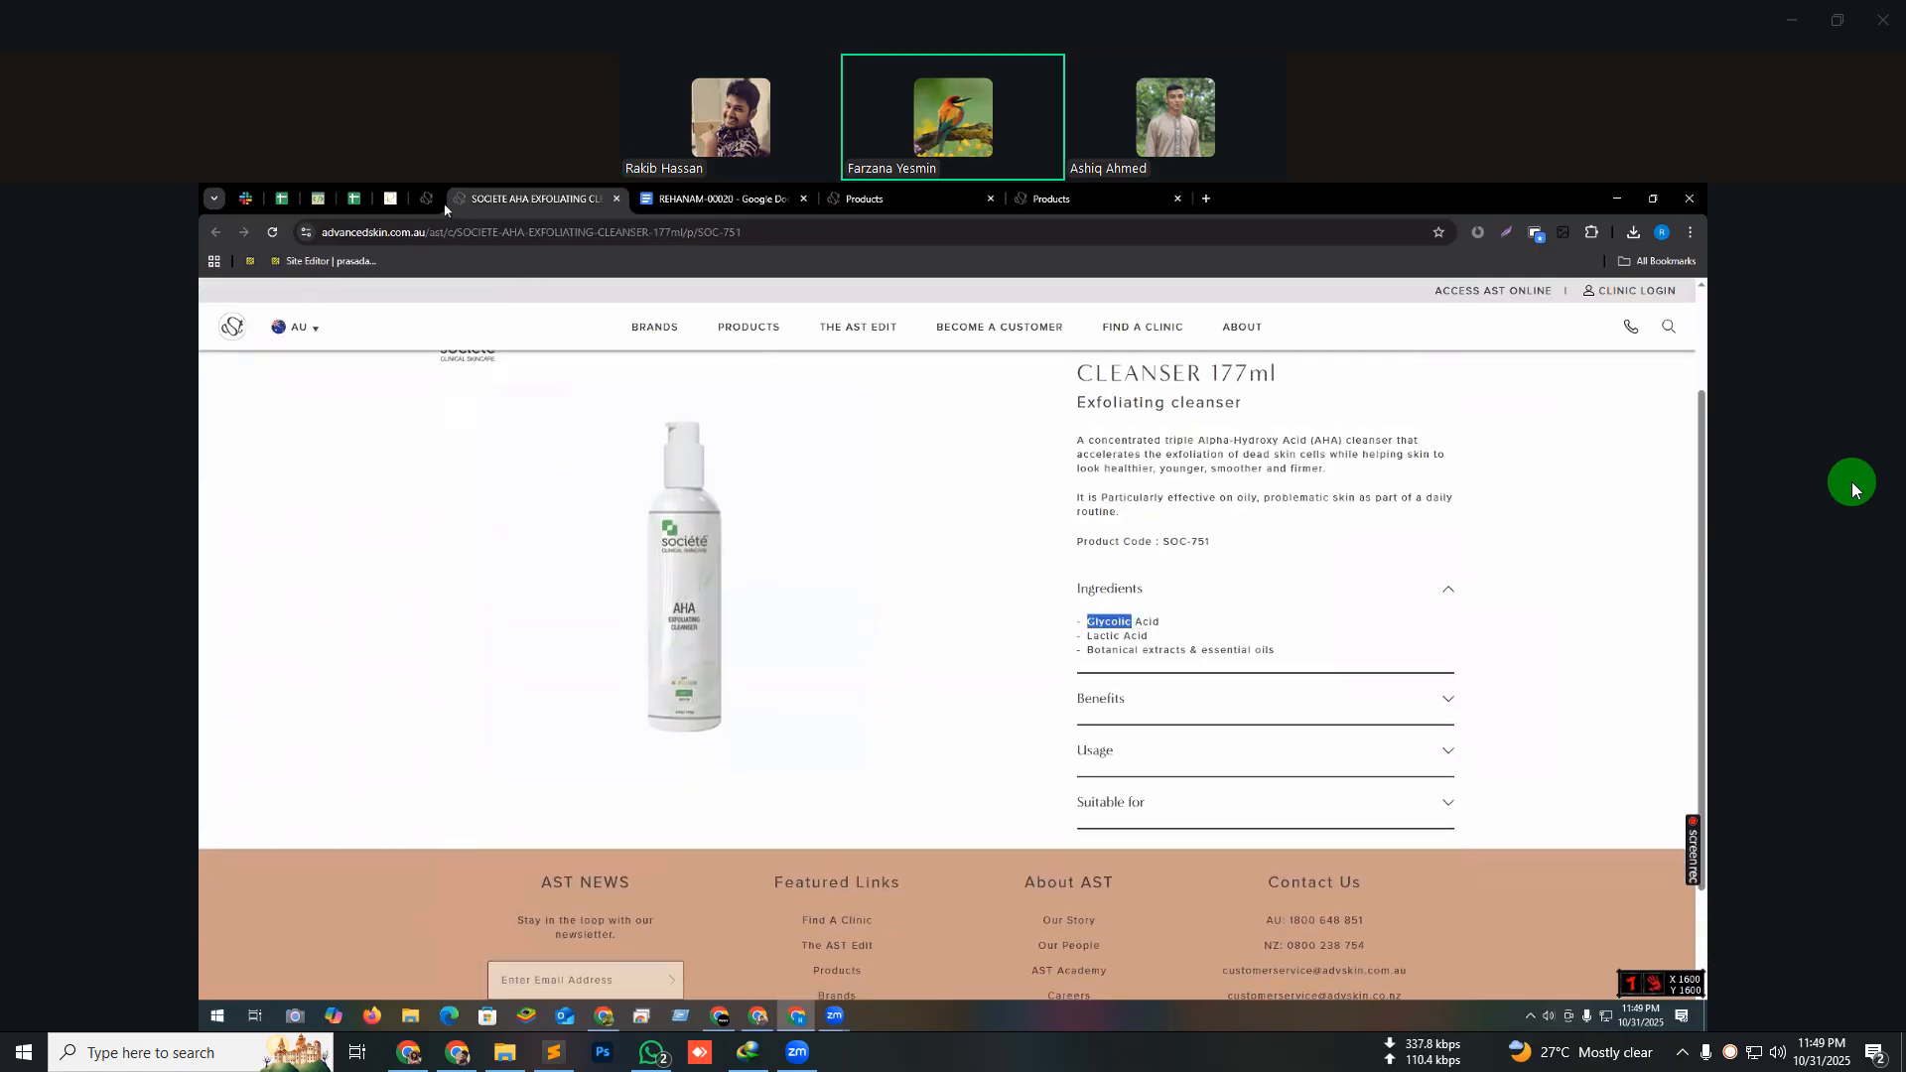
click(405, 201)
double_click(270, 679)
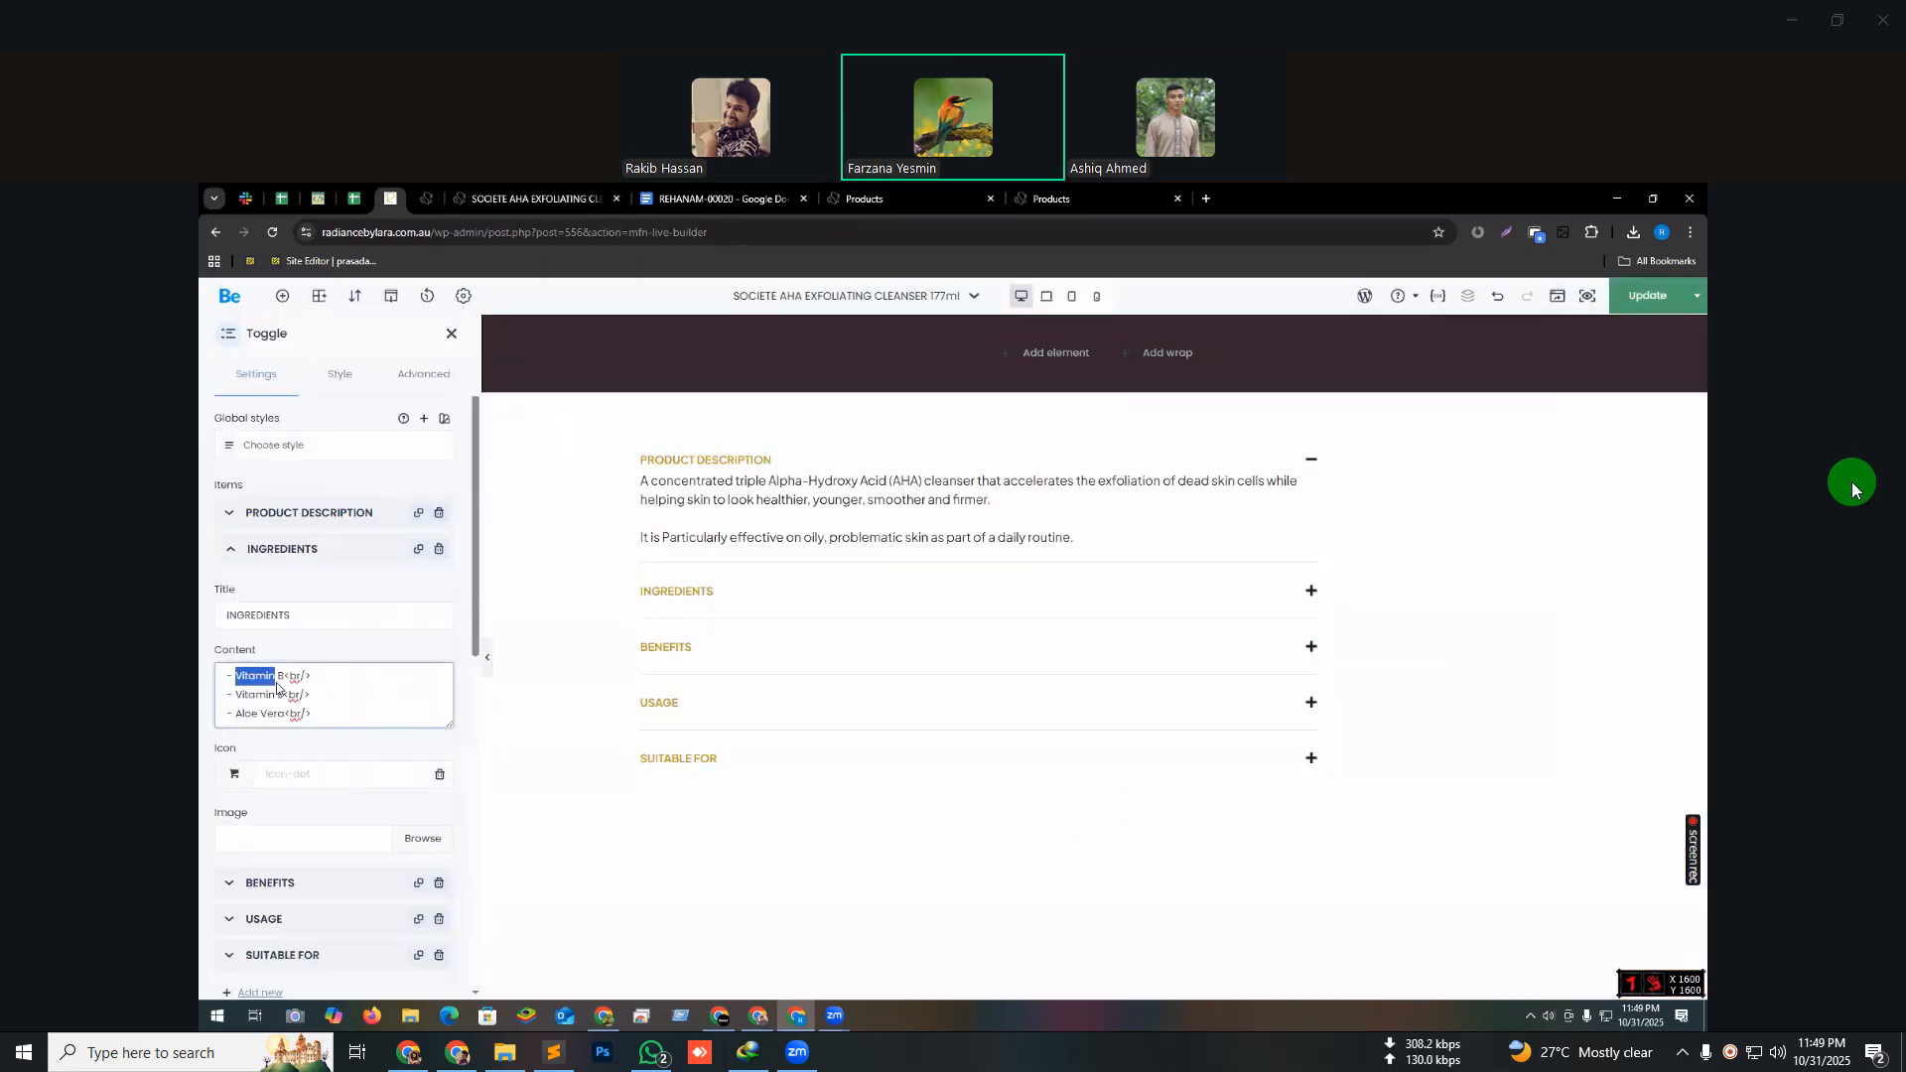
key(shift+Right)
key(shift+Right)
key(ctrl+v)
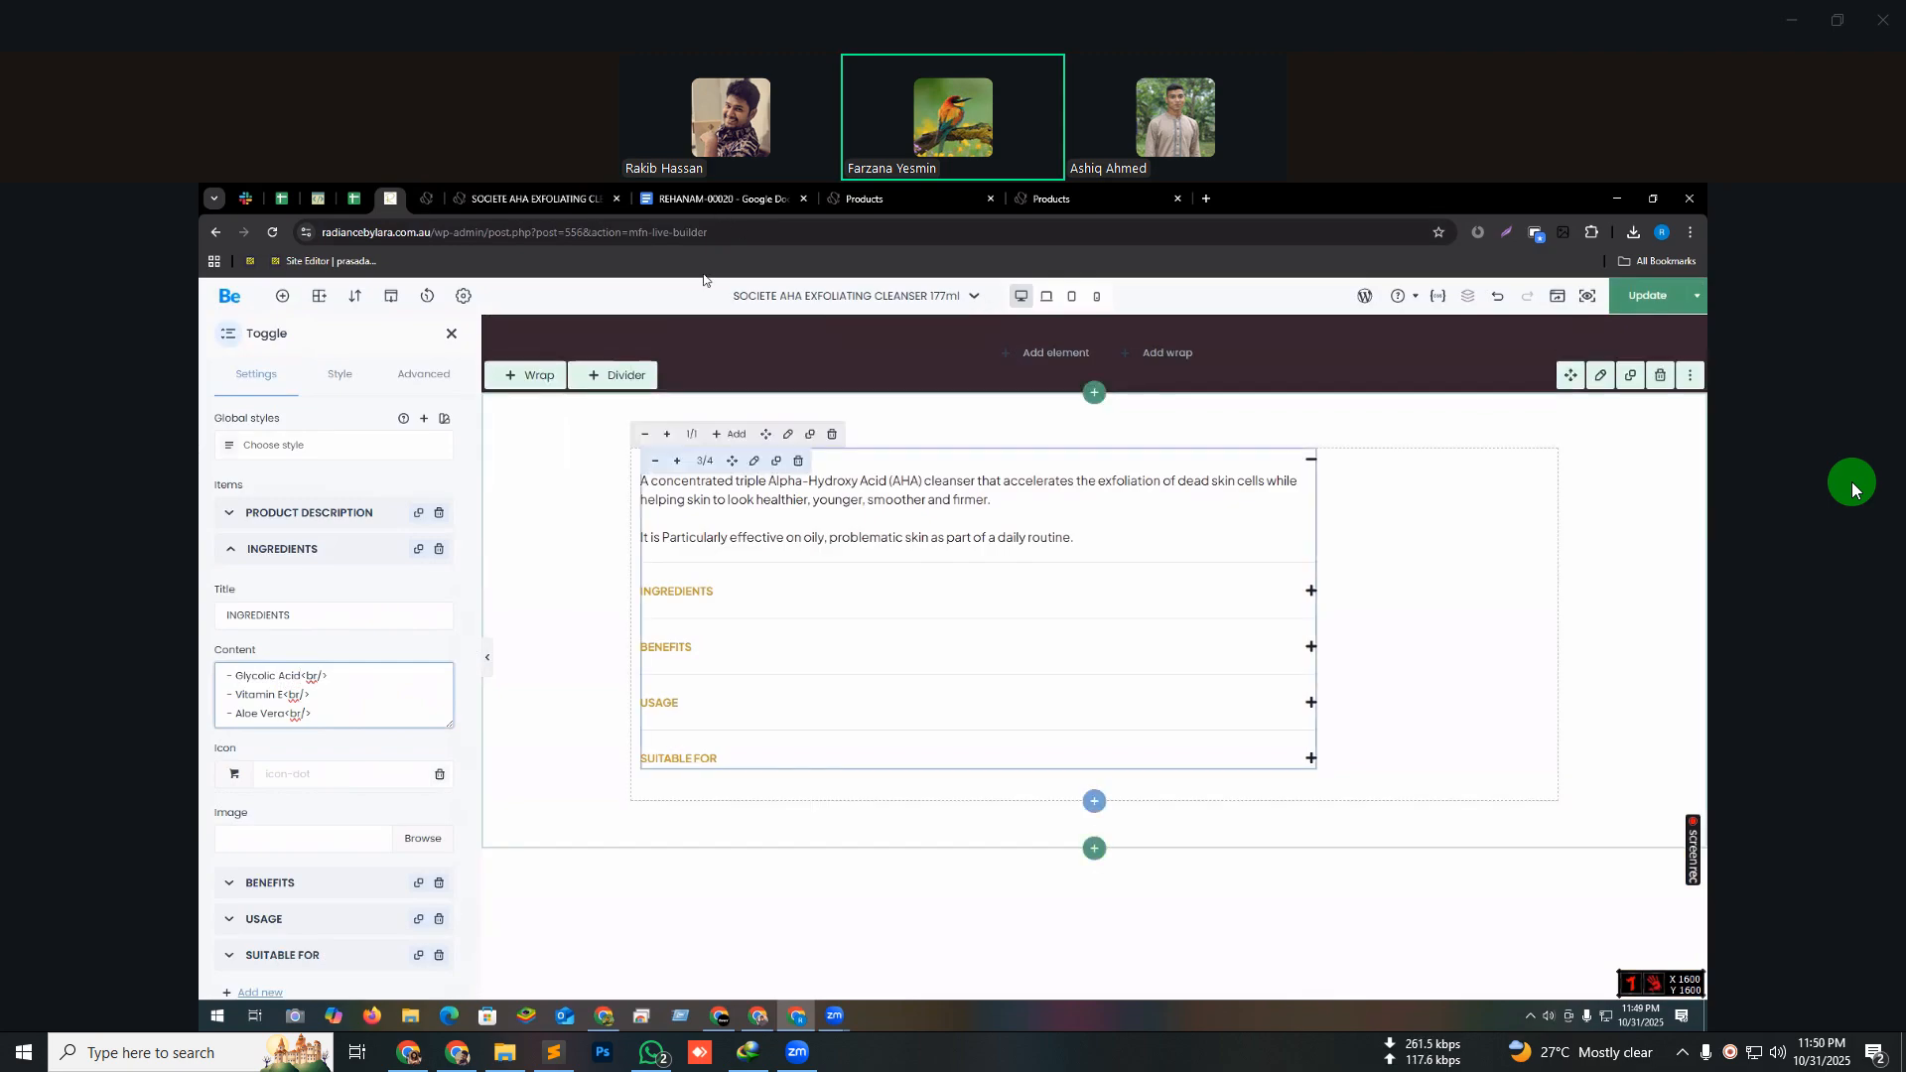
- Try to copy Lactic Acid from the supplier page for the second entry of the Ingredients content
click(526, 199)
double_click(1103, 635)
key(shift+Right)
key(shift+Right)
key(shift+Right)
key(shift+Right)
key(shift+Right)
key(ctrl+6)
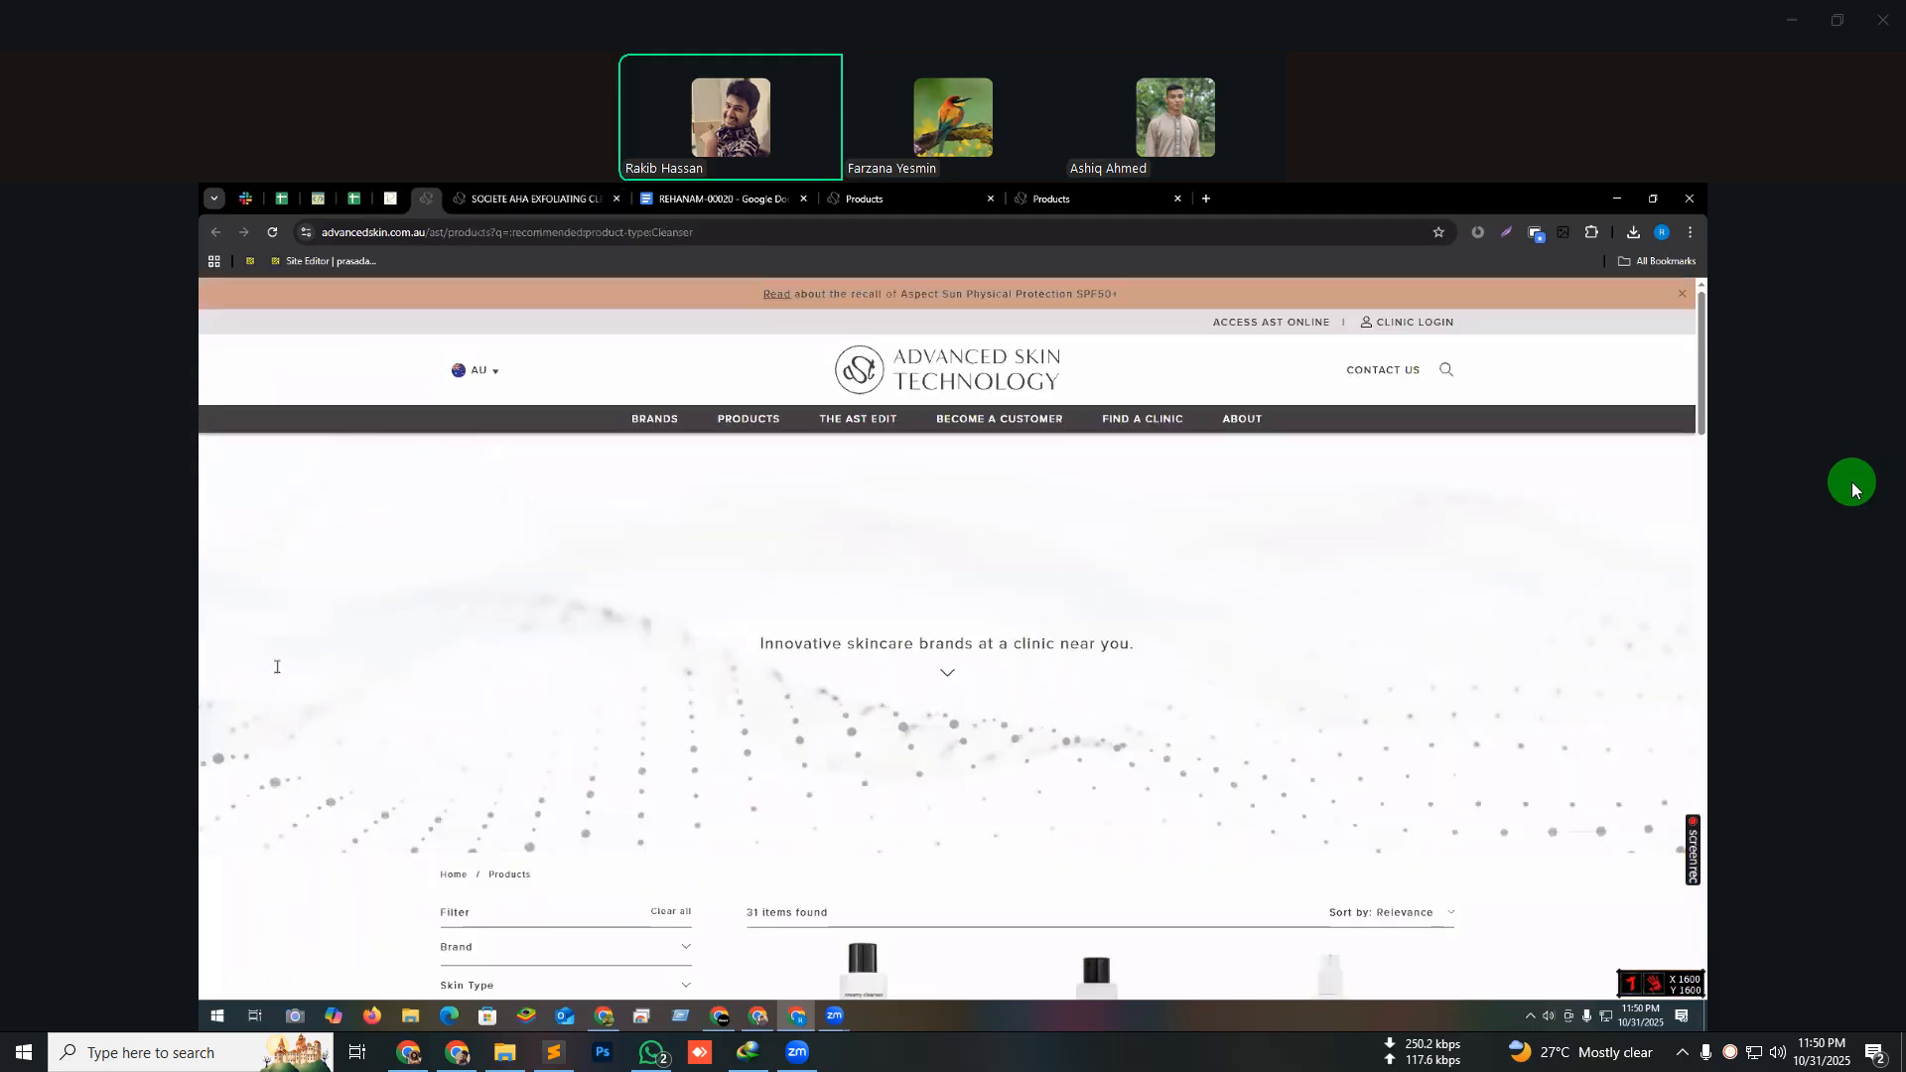
key(ctrl+5)
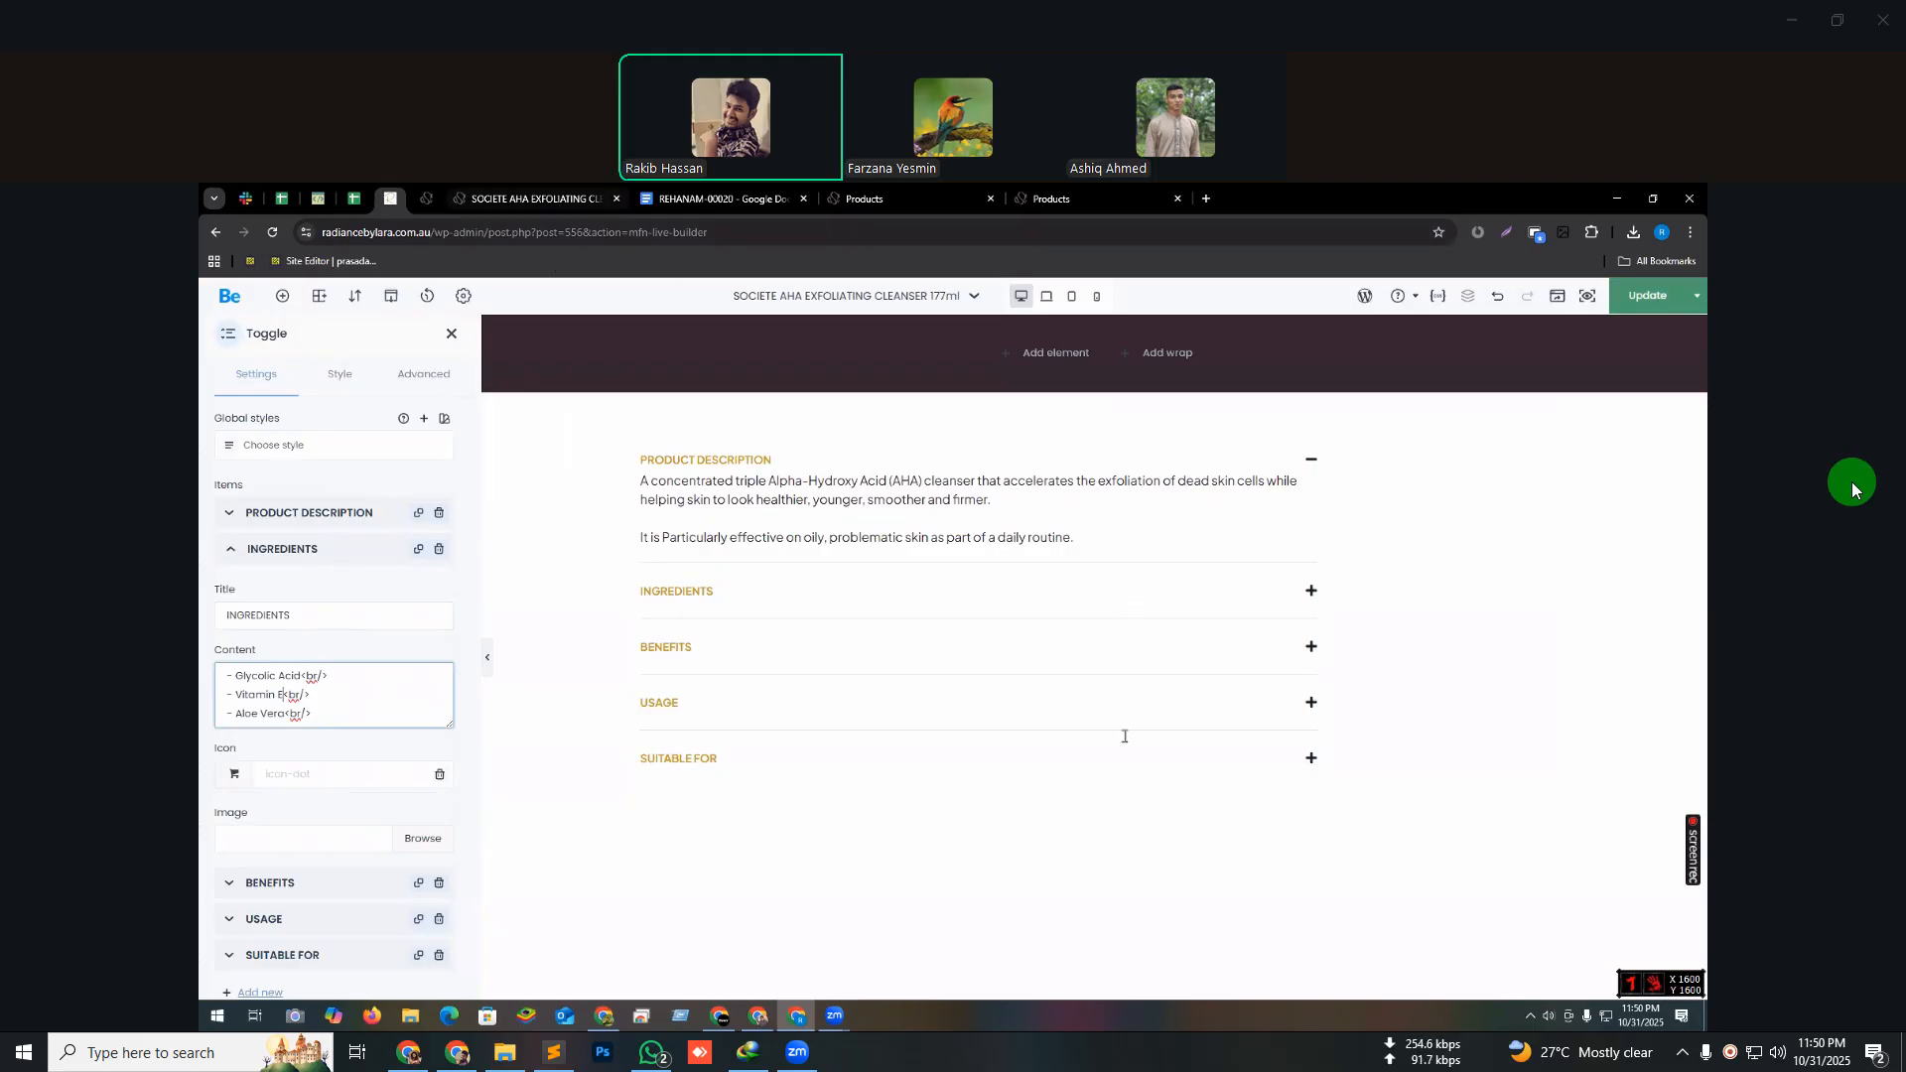
- Replace the third entry of the Ingredients content with Botanical extracts & essential oils from the supplier page
key(ctrl+6)
drag(1087, 650, 1275, 650)
key(ctrl+c)
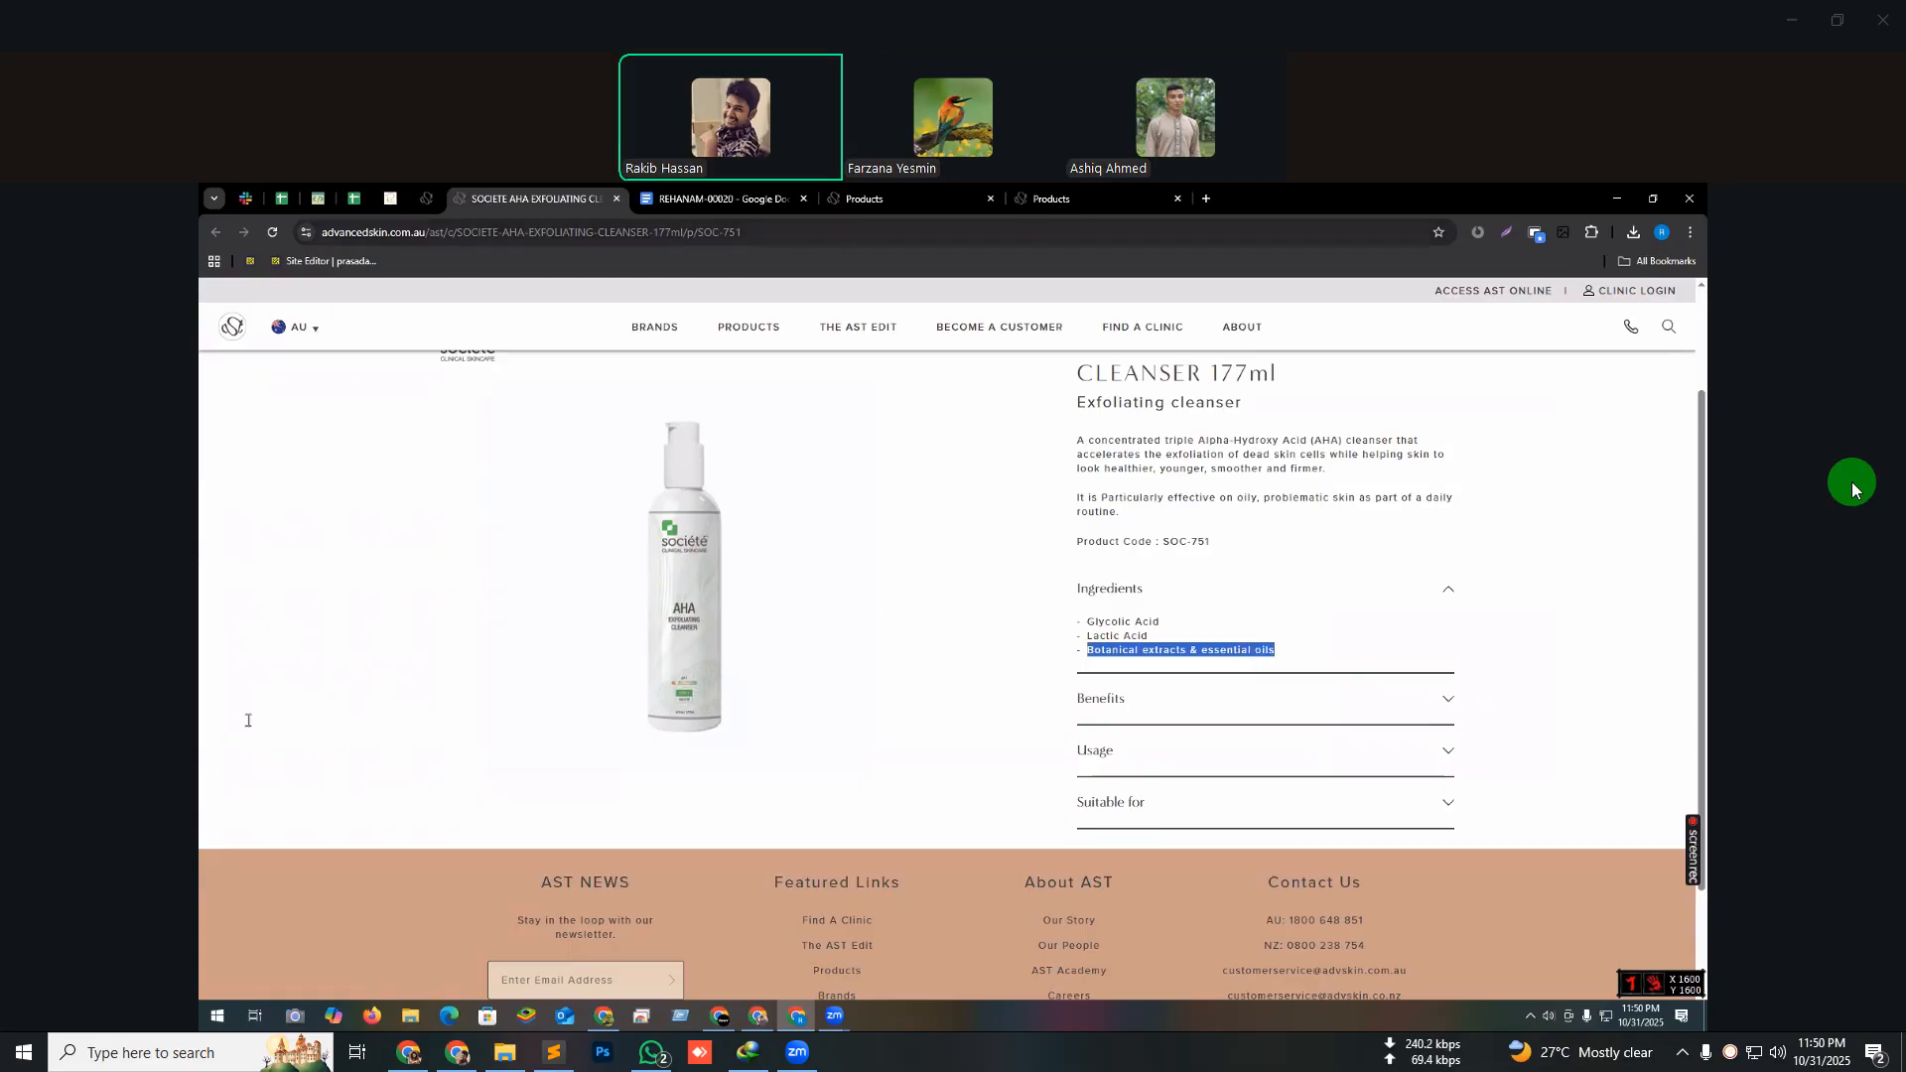
key(ctrl+4)
key(ctrl+shift+Right)
key(ctrl+shift+Right)
key(ctrl+v)
drag(450, 726, 450, 746)
scroll(333, 600, down, 3)
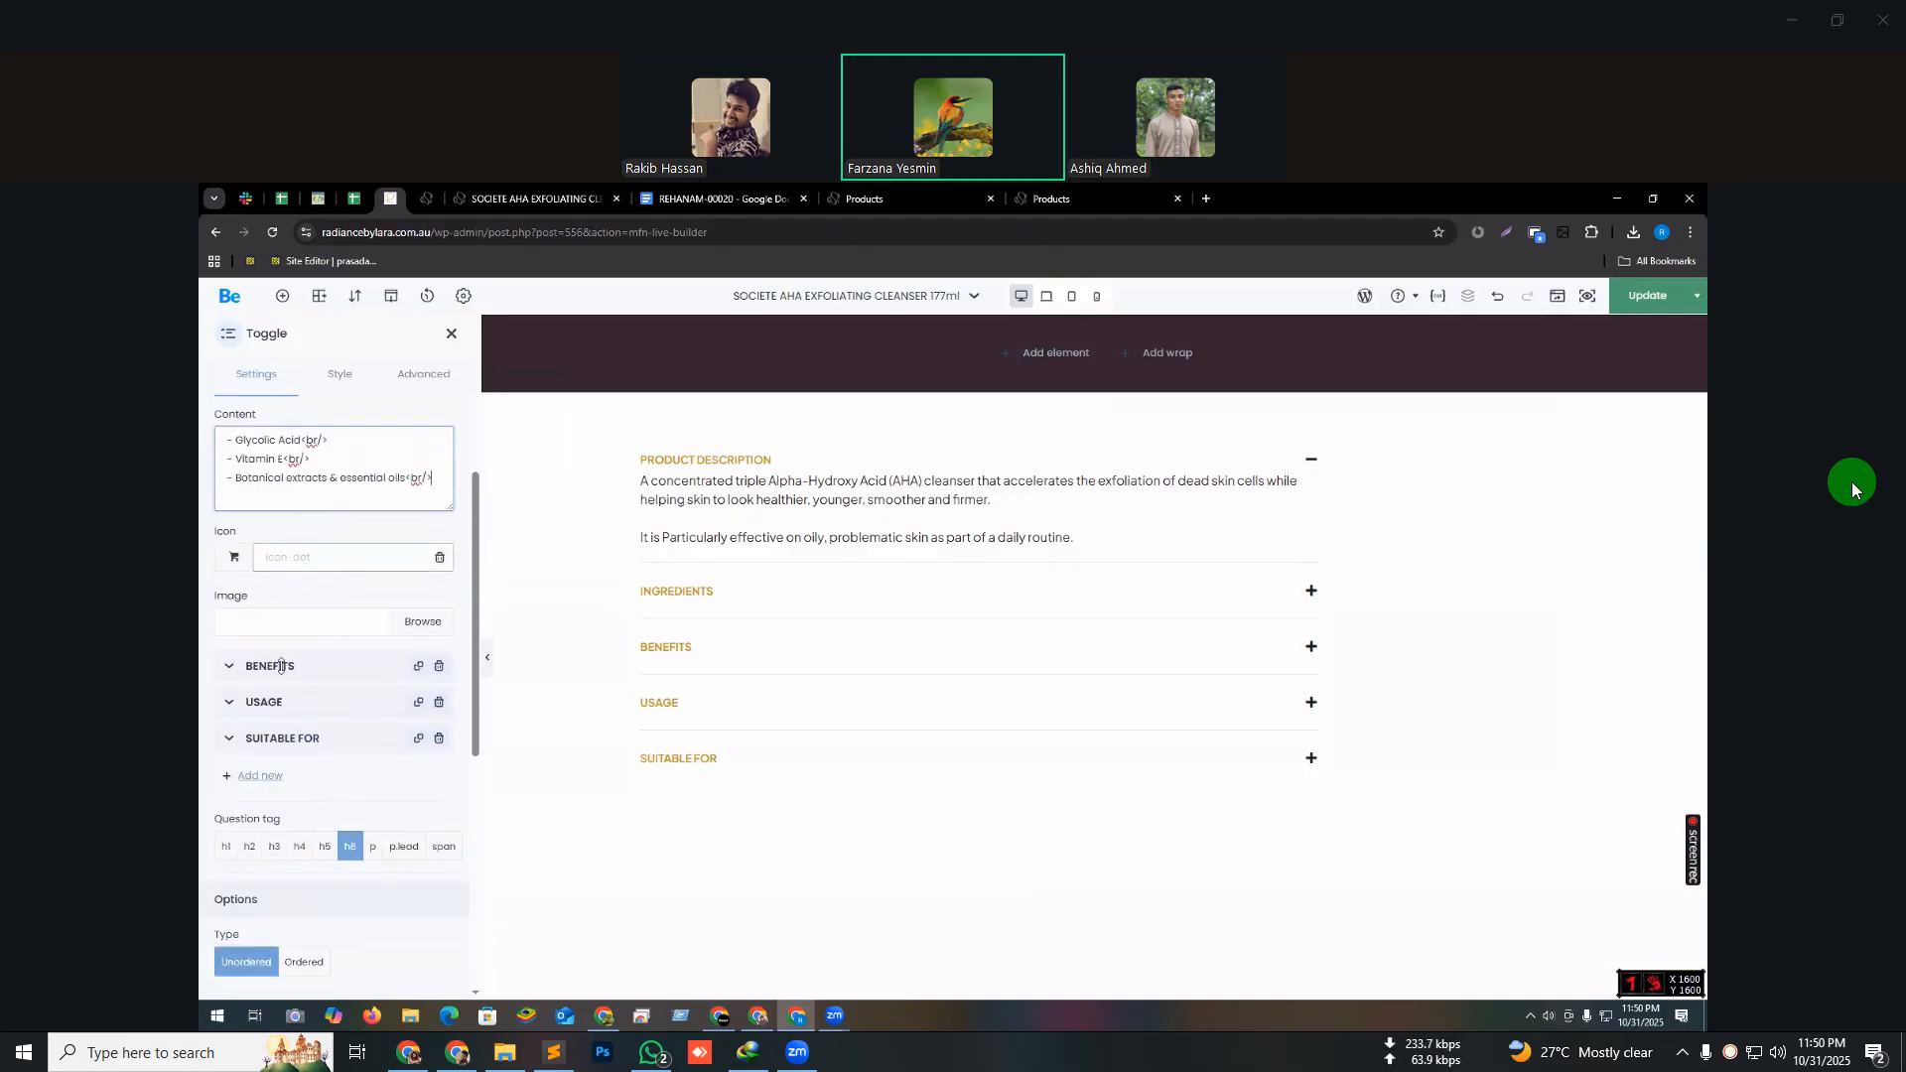
- Expand the Benefits item's content and switch to the supplier's products page
click(228, 676)
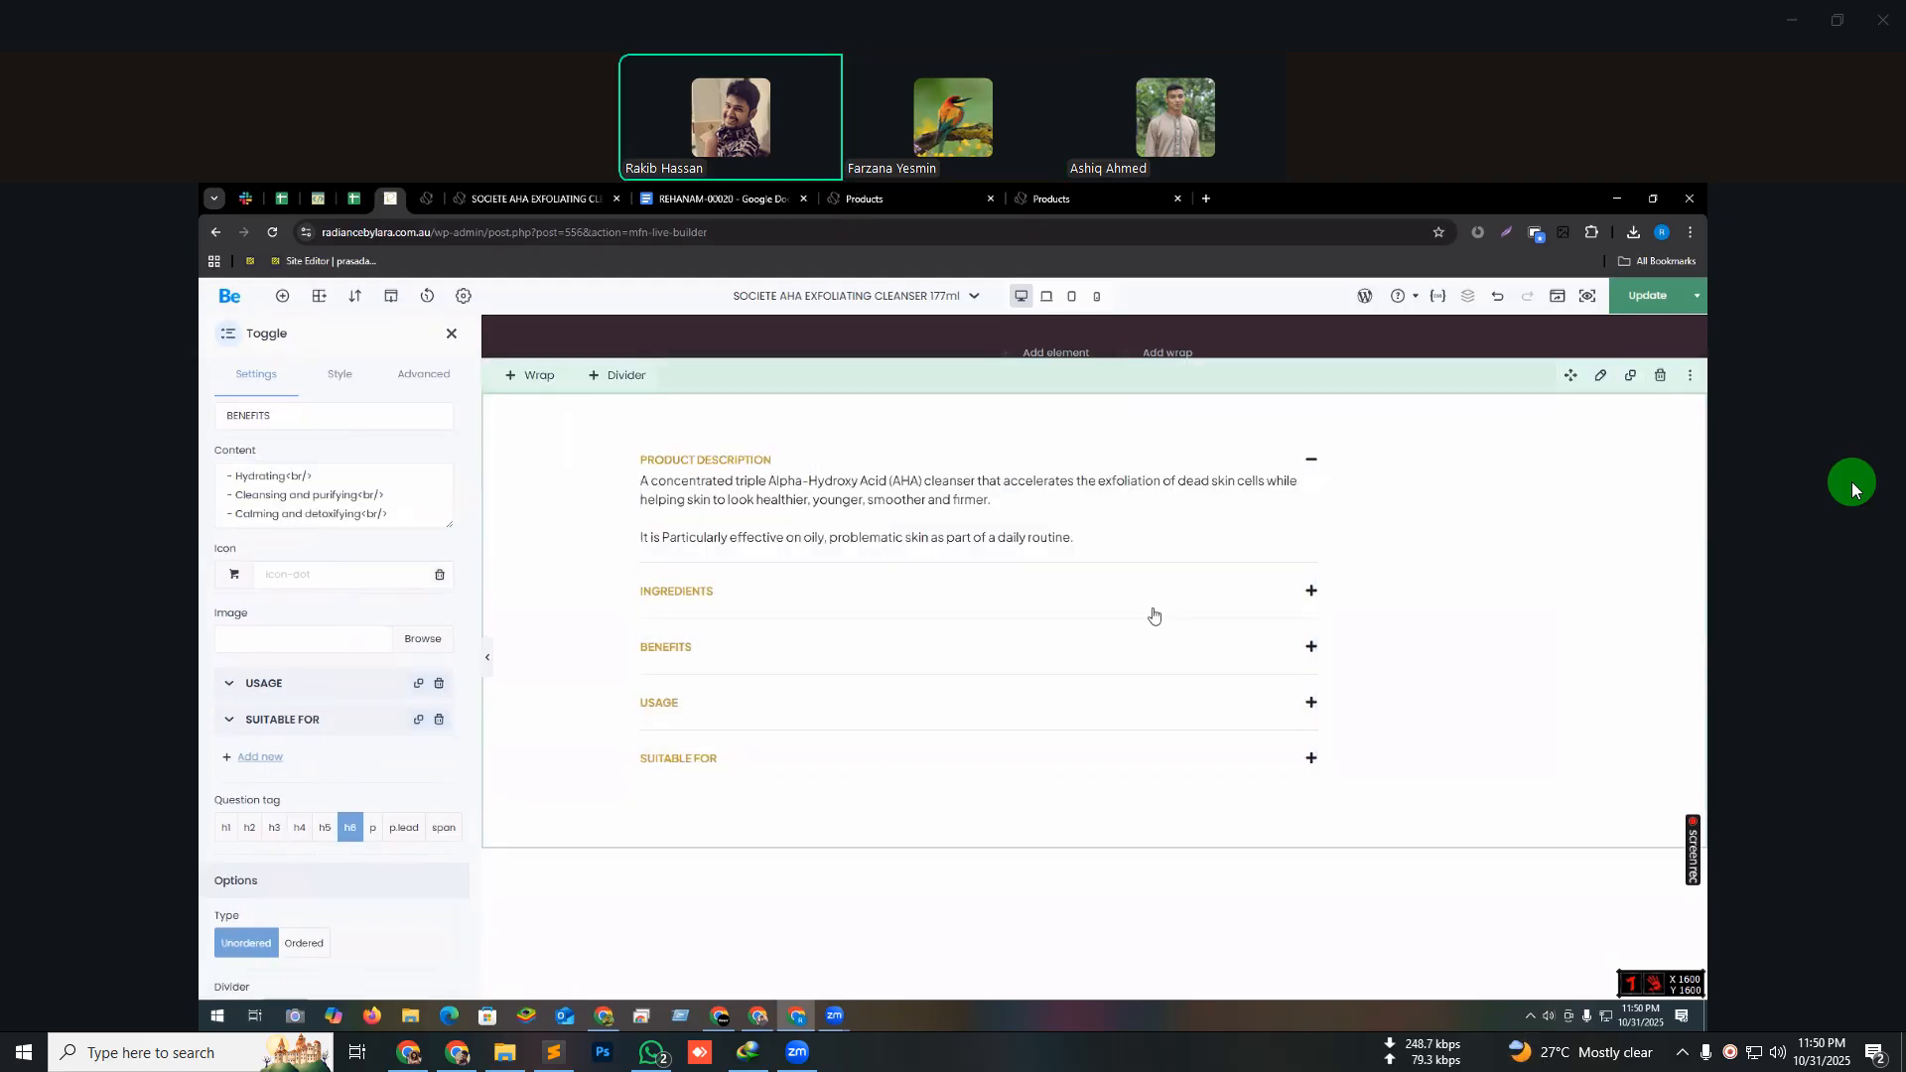
click(822, 203)
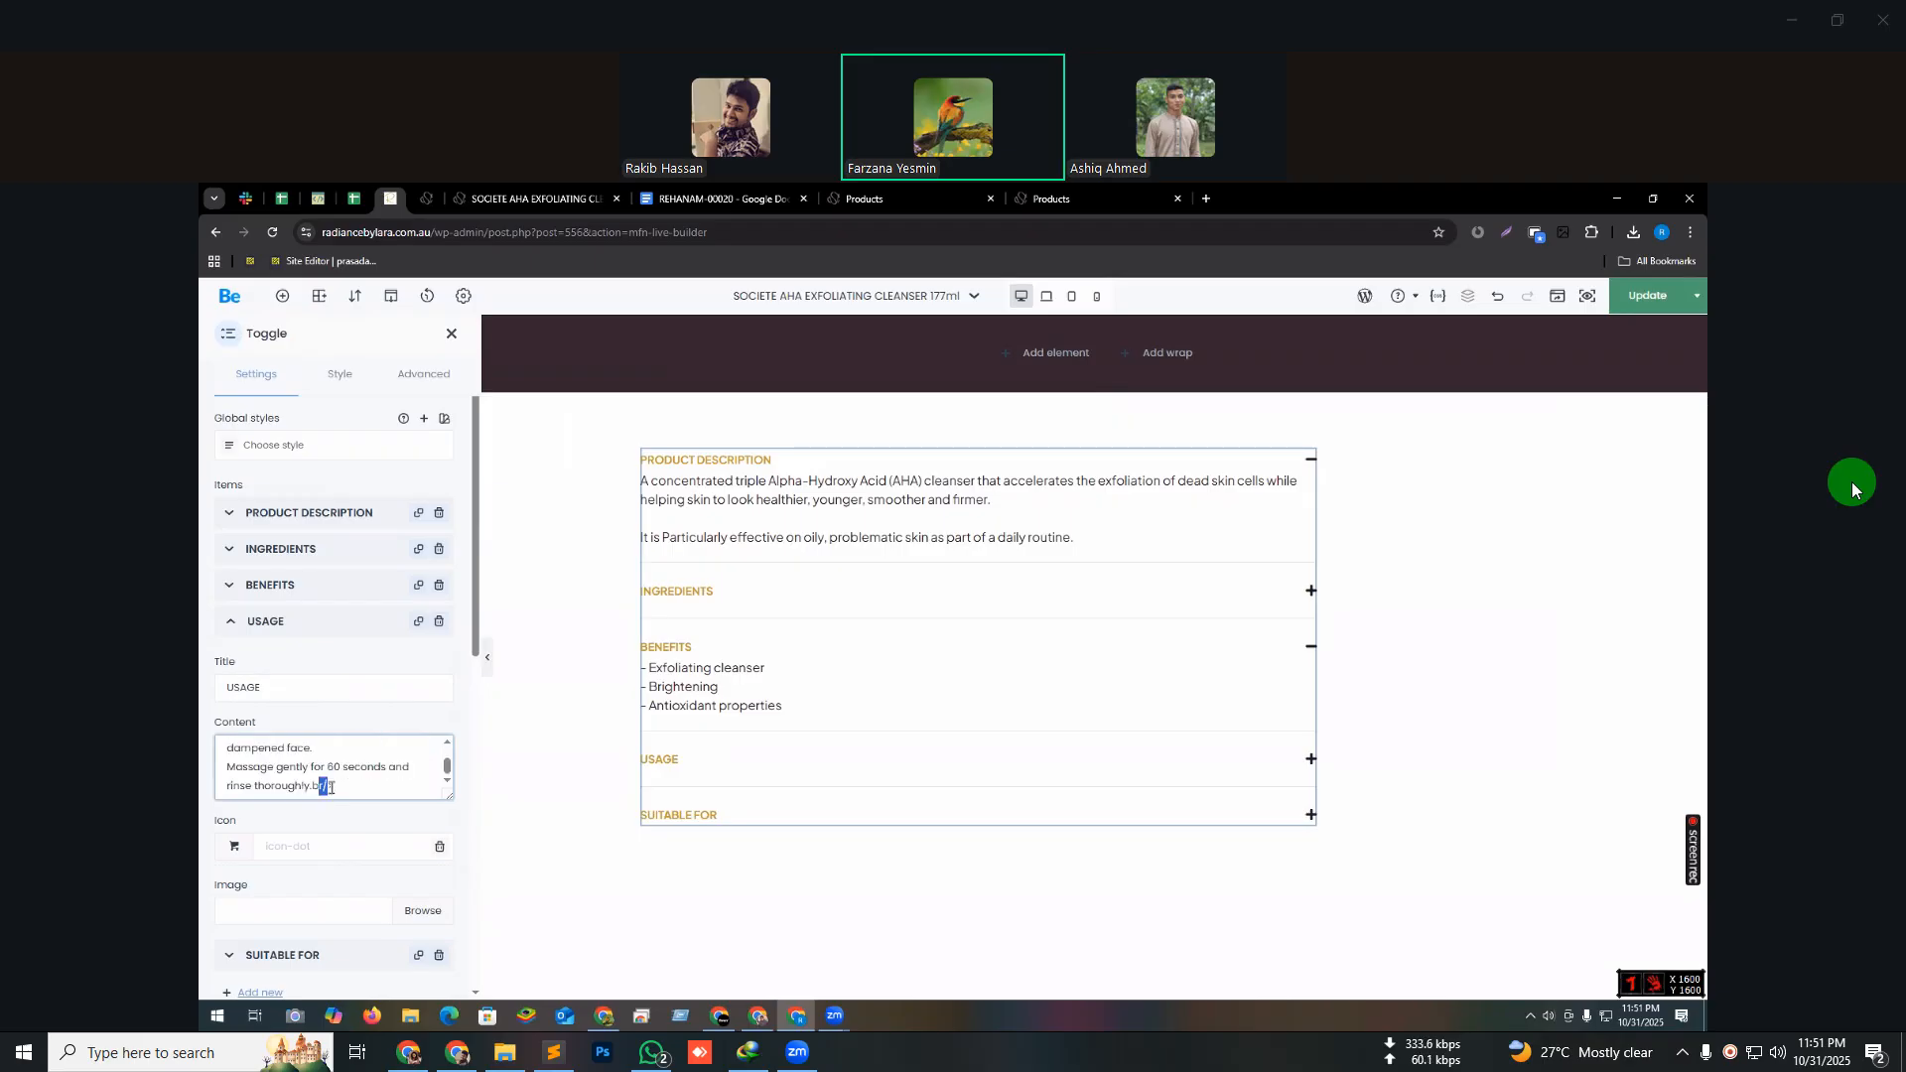
click(321, 748)
text(r/>)
key(ctrl+z)
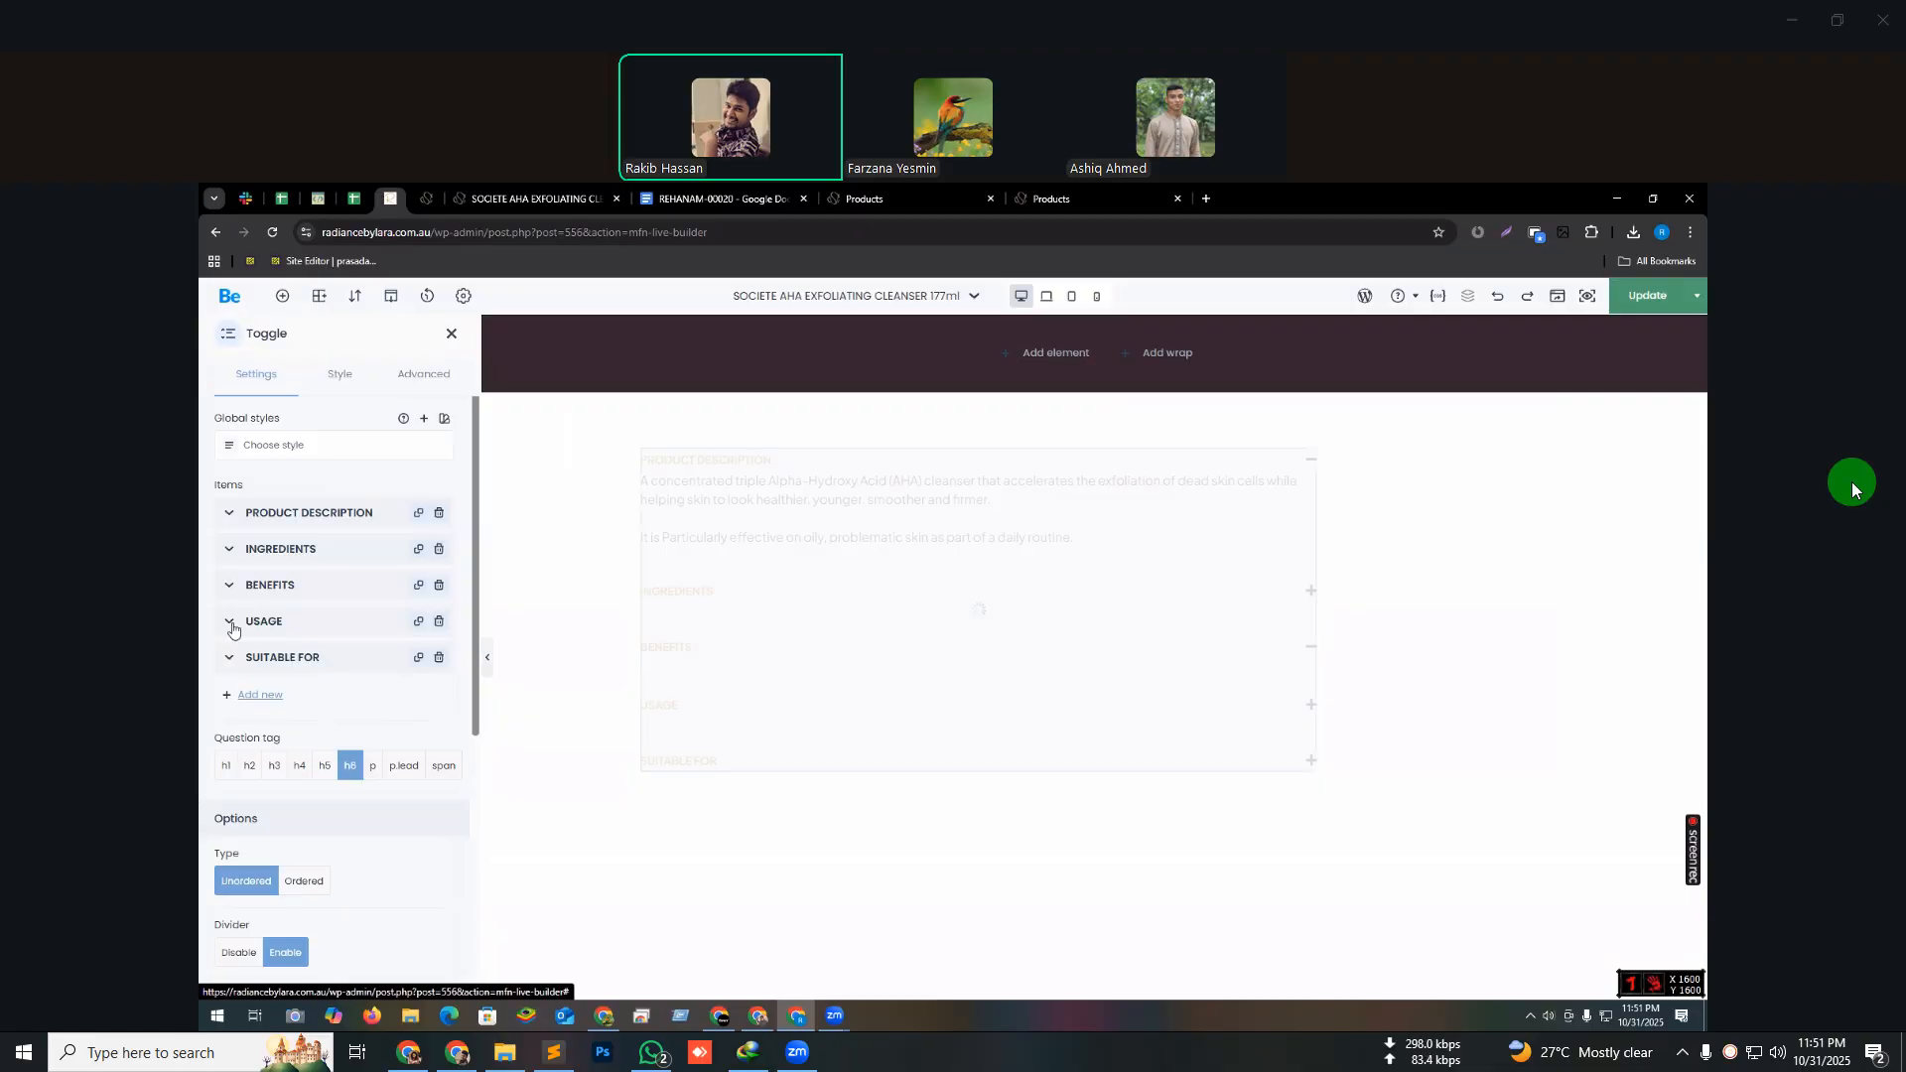
- Reopen the Usage item and replace its old directions with the supplier's AM | PM usage text for the AHA cleanser
click(229, 623)
scroll(330, 711, down, 2)
scroll(328, 611, down, 3)
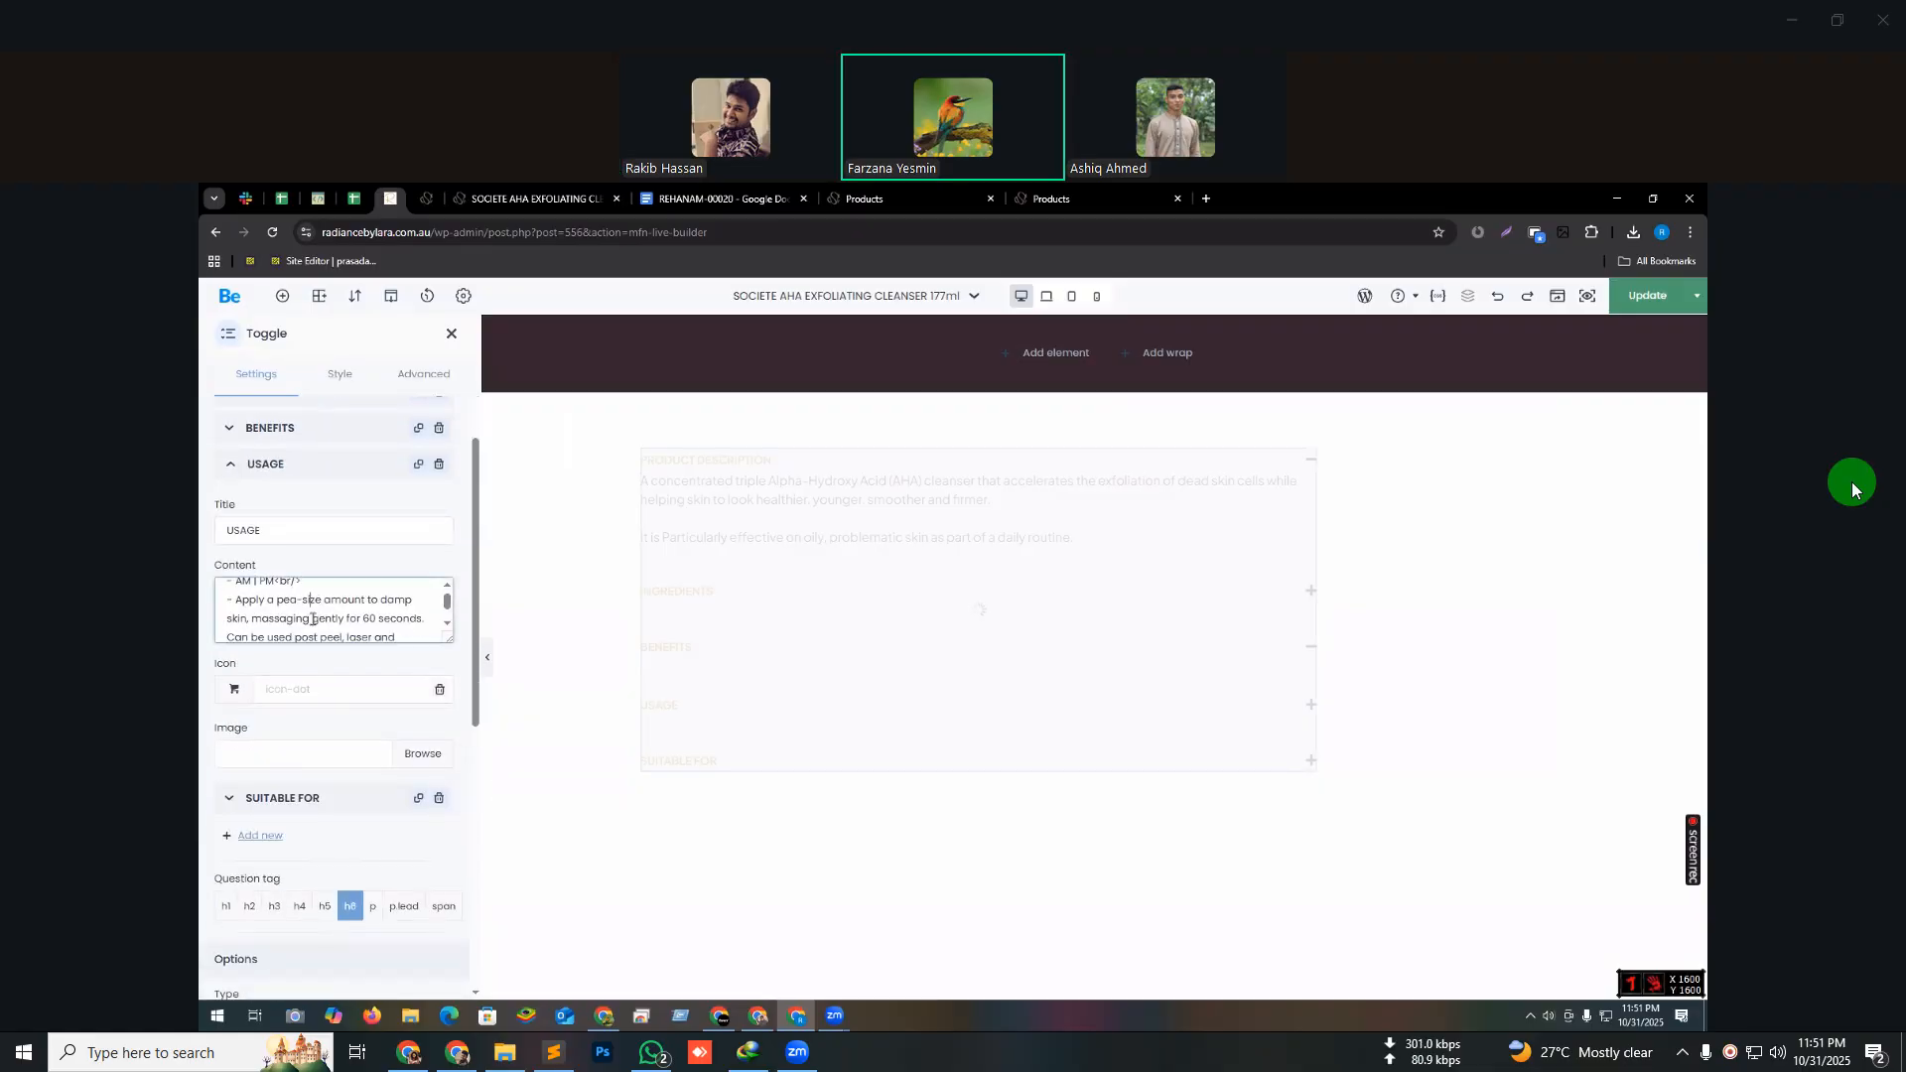
drag(296, 630, 268, 632)
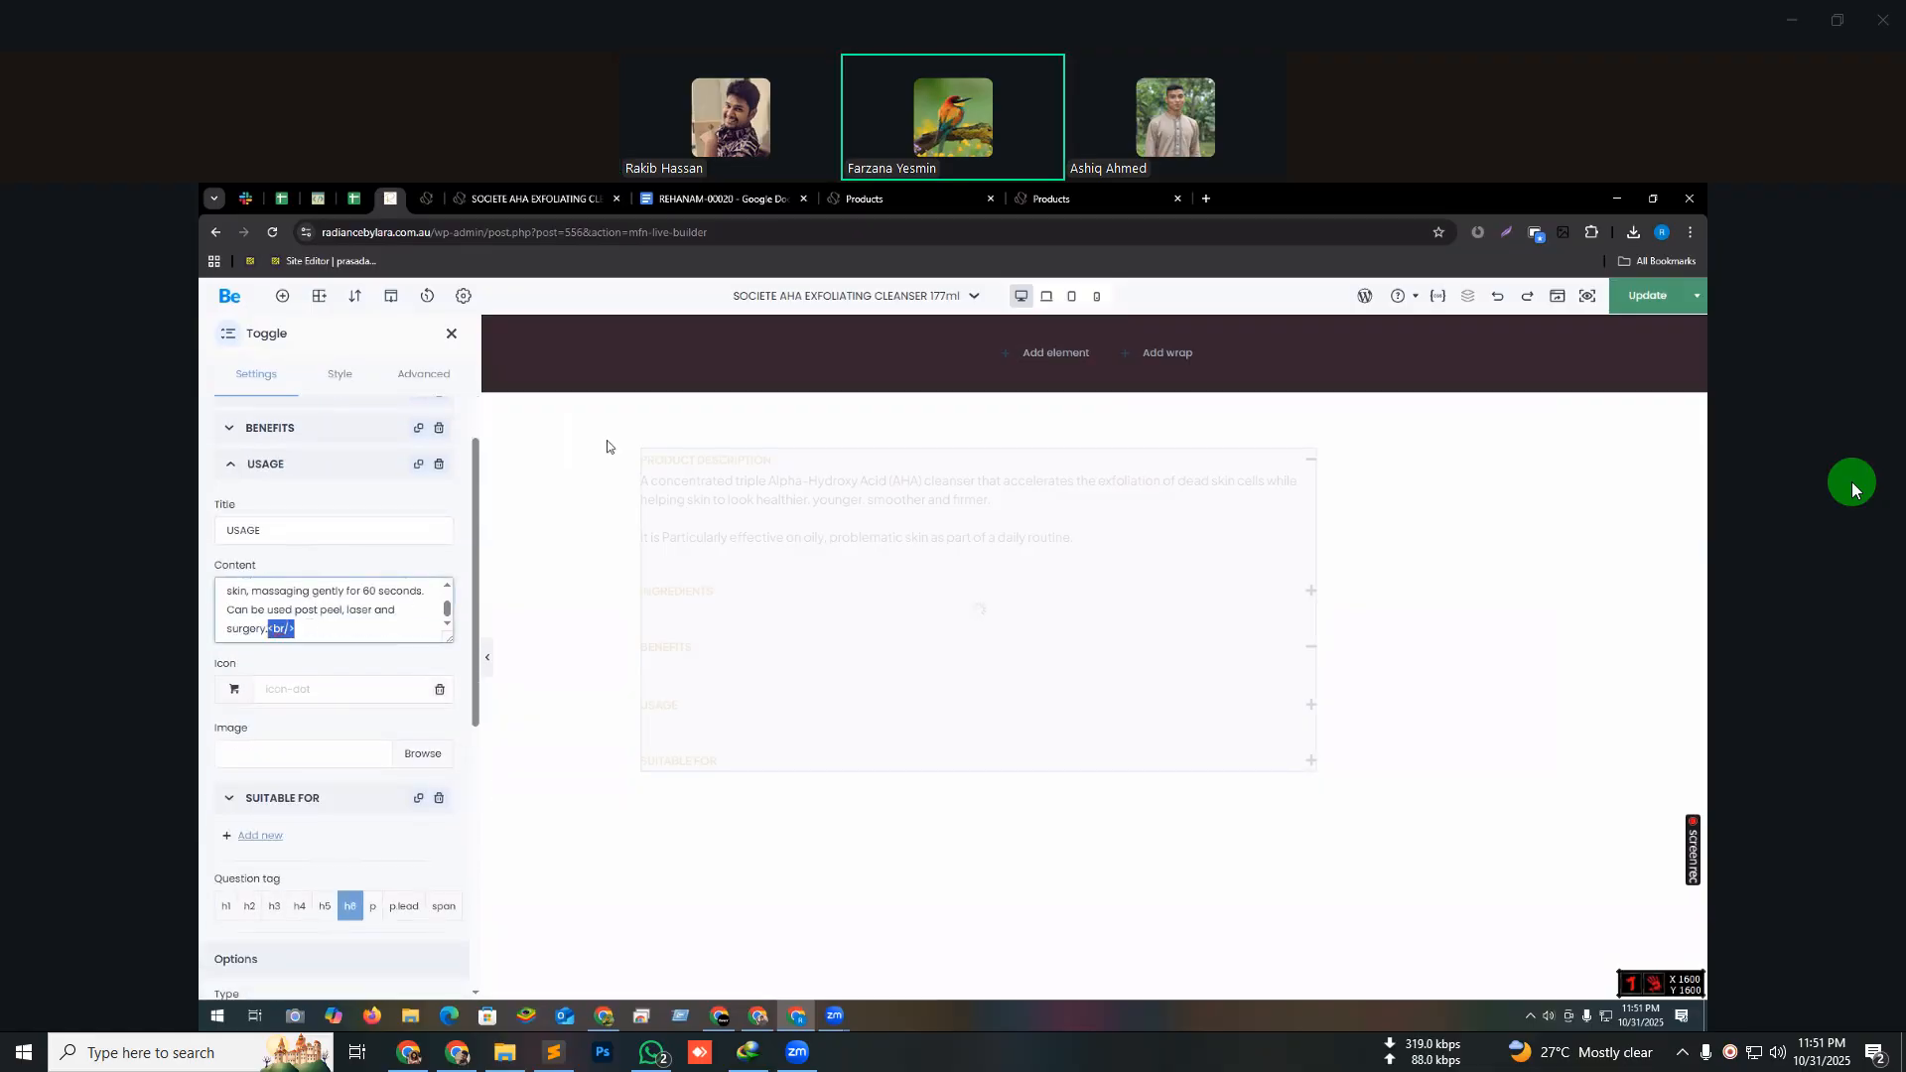
click(852, 198)
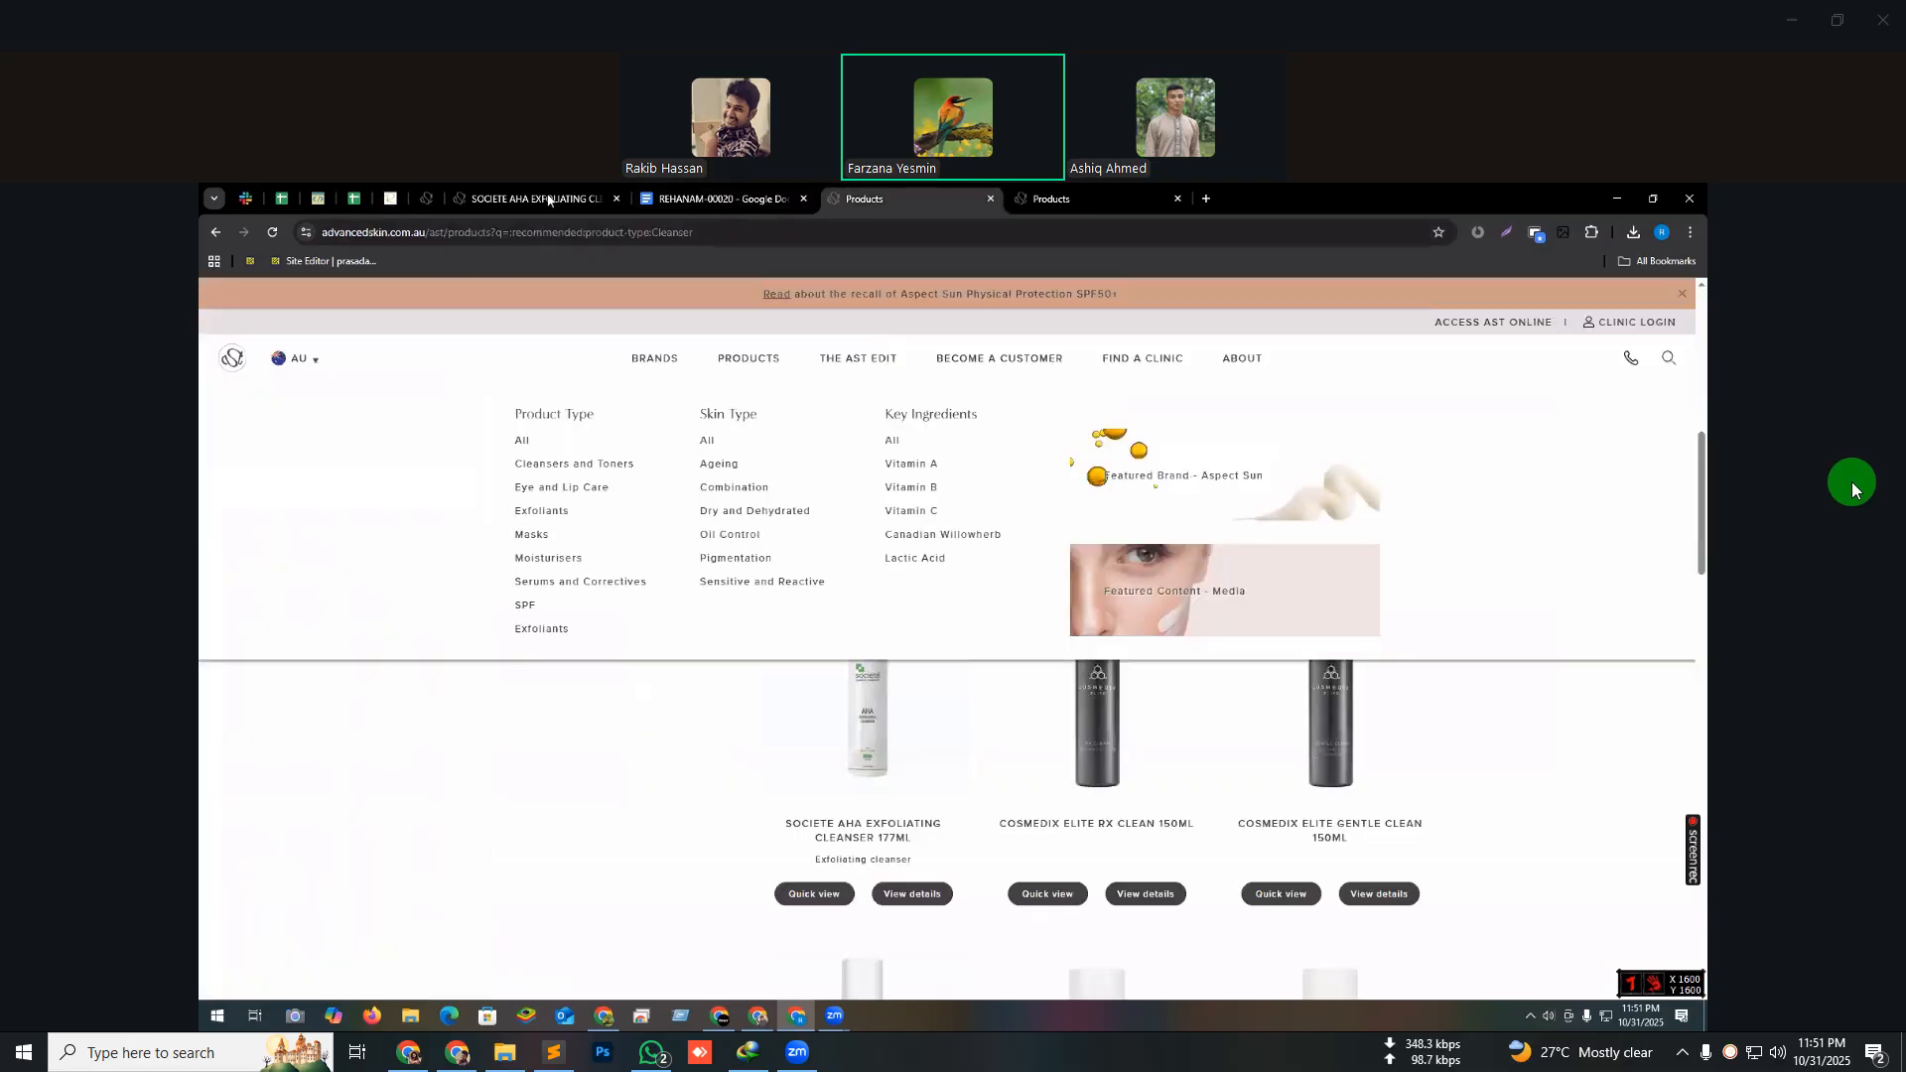
click(563, 198)
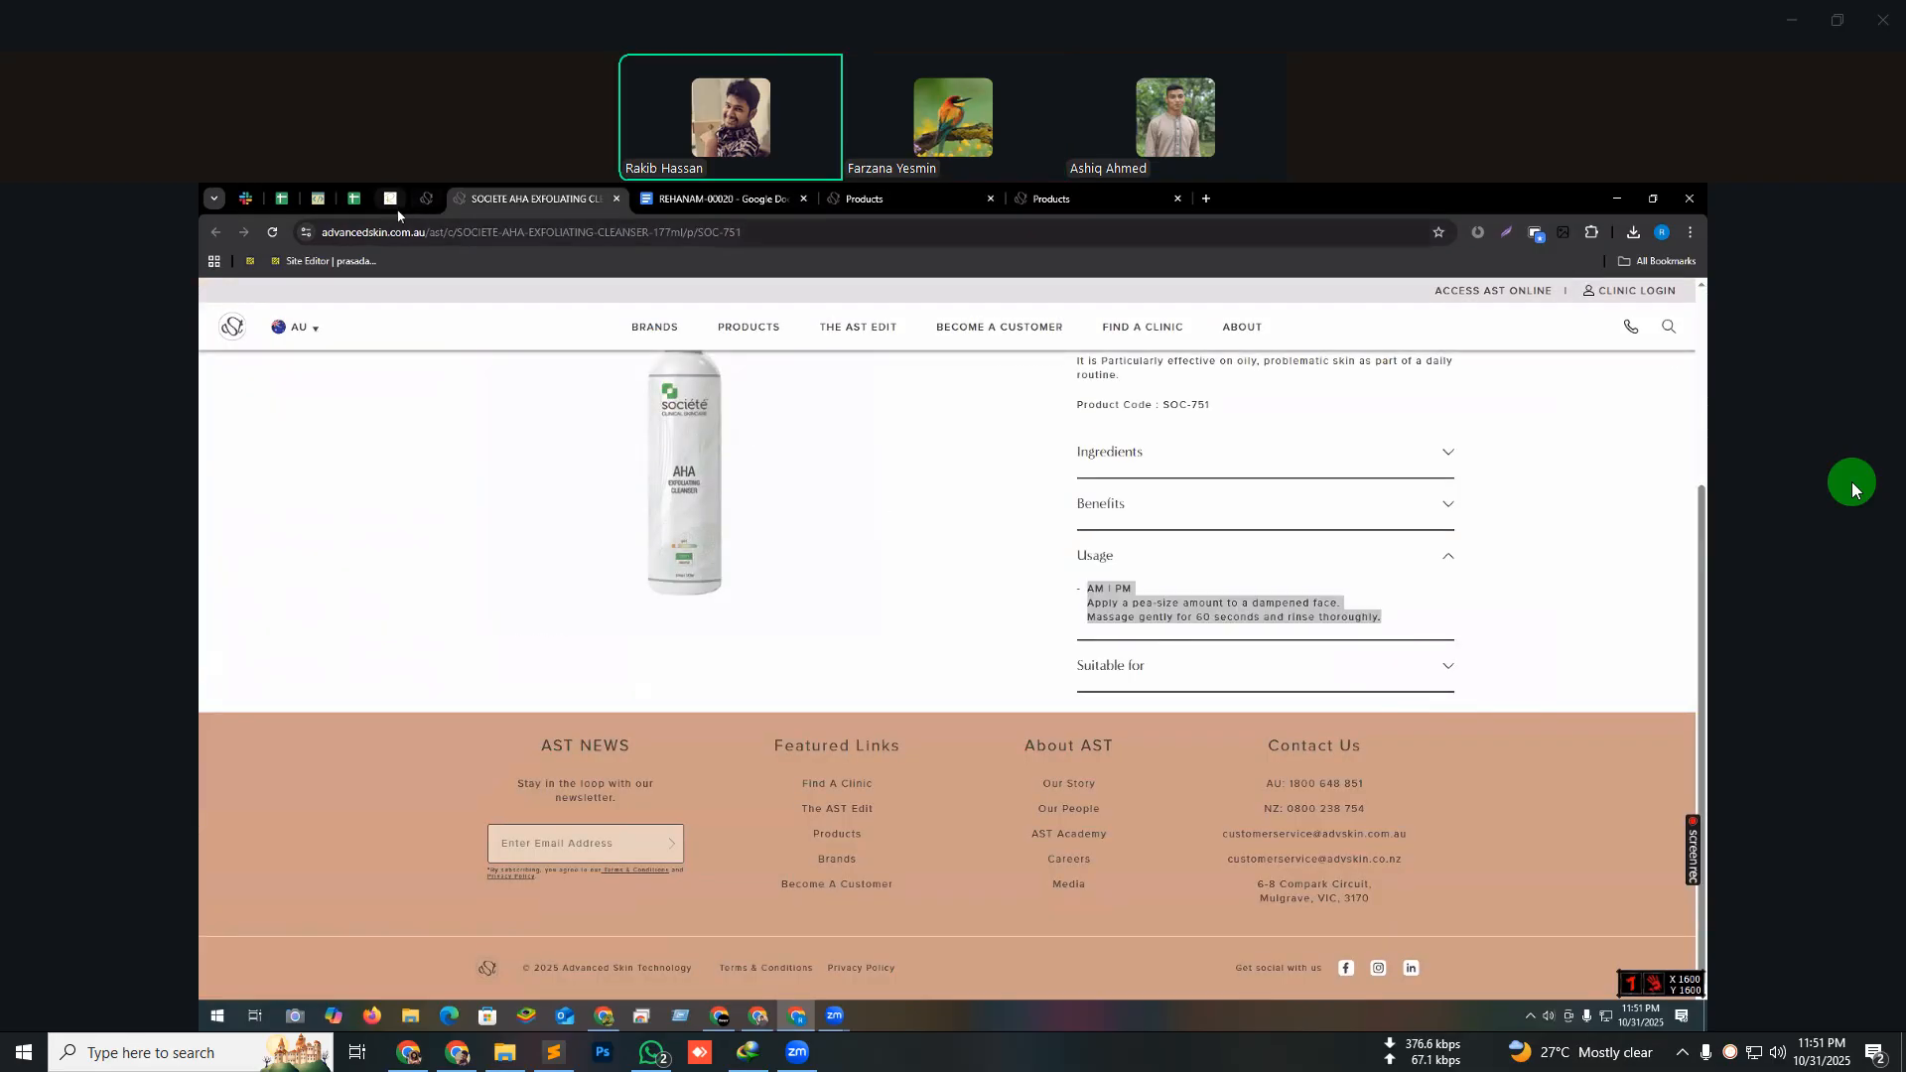
click(391, 199)
click(302, 632)
drag(272, 632, 233, 593)
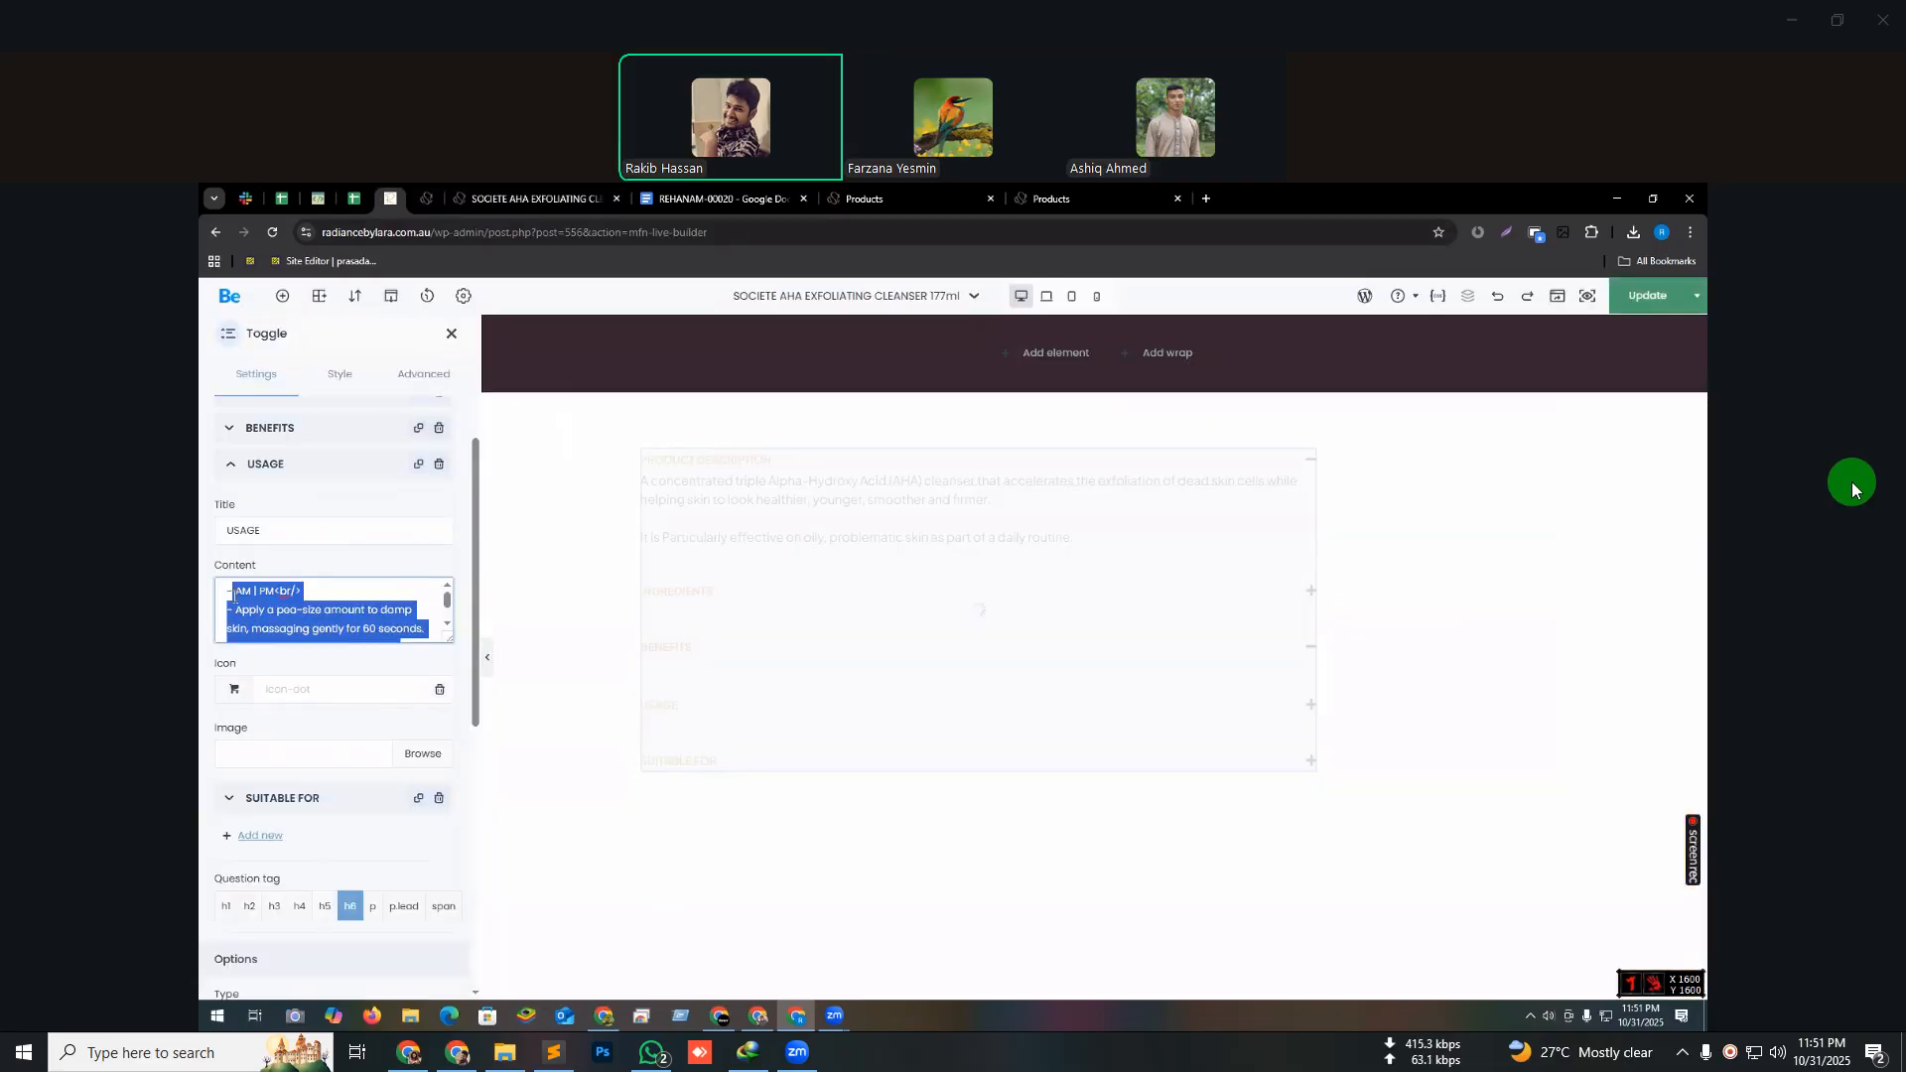
key(ctrl+v)
- Add <br/> line breaks after the AM | PM and dampened face lines of the Usage content, and collapse the item
drag(343, 635, 316, 637)
key(ctrl+c)
click(328, 593)
key(ctrl+v)
scroll(226, 612, up, 2)
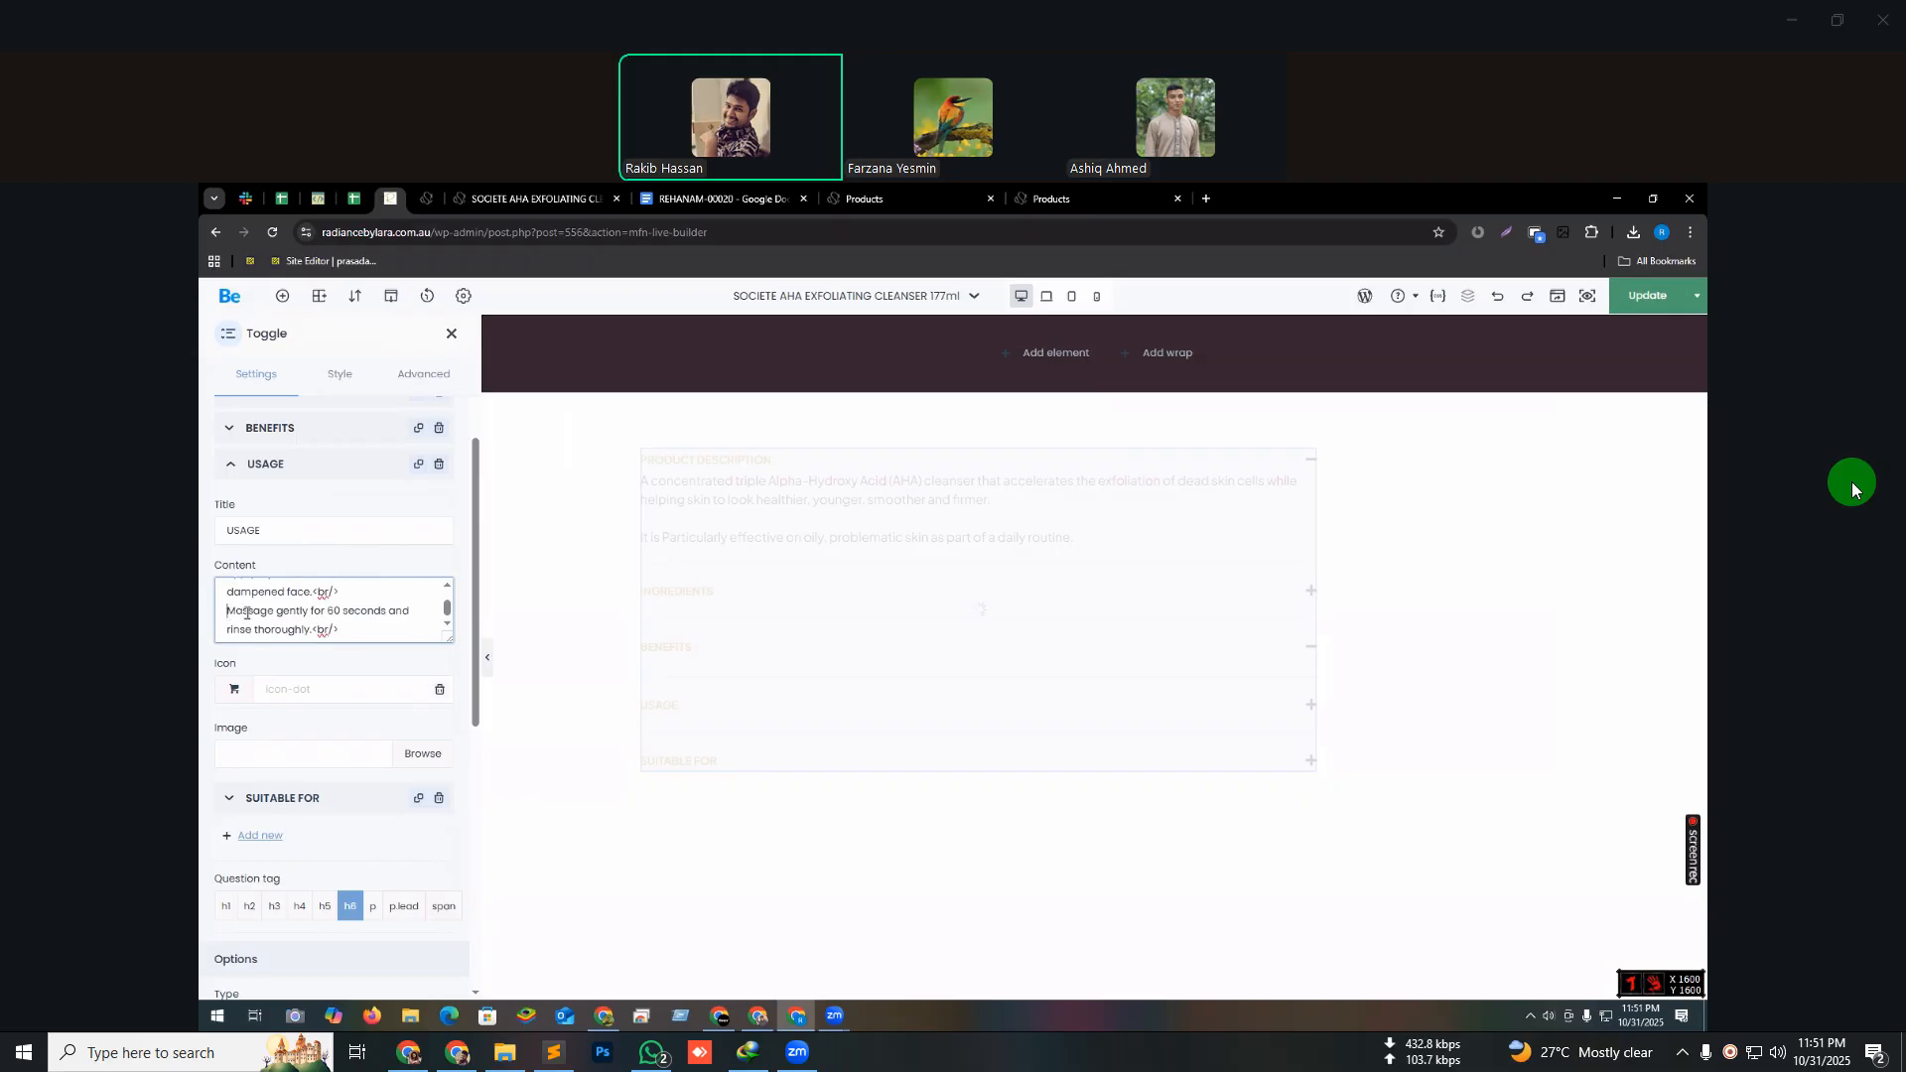
key(ctrl+v)
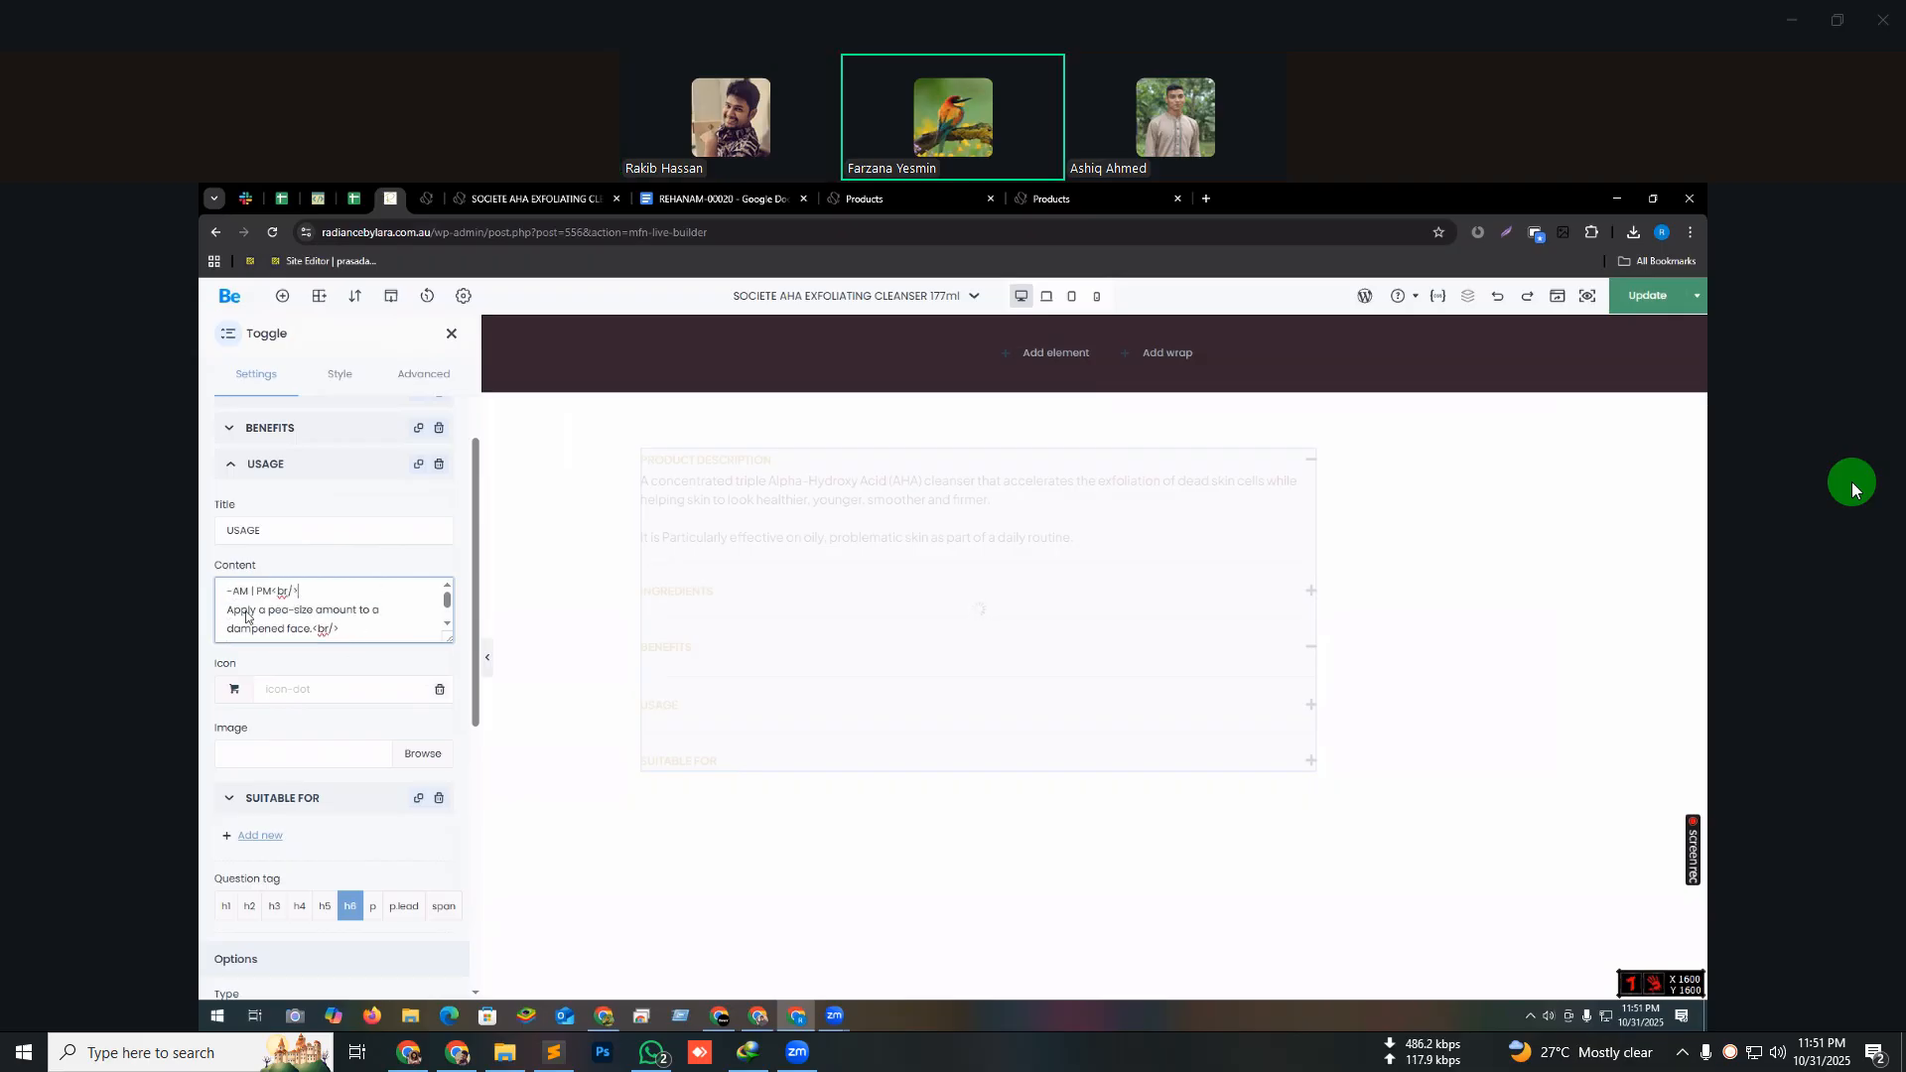
click(383, 614)
scroll(355, 620, down, 2)
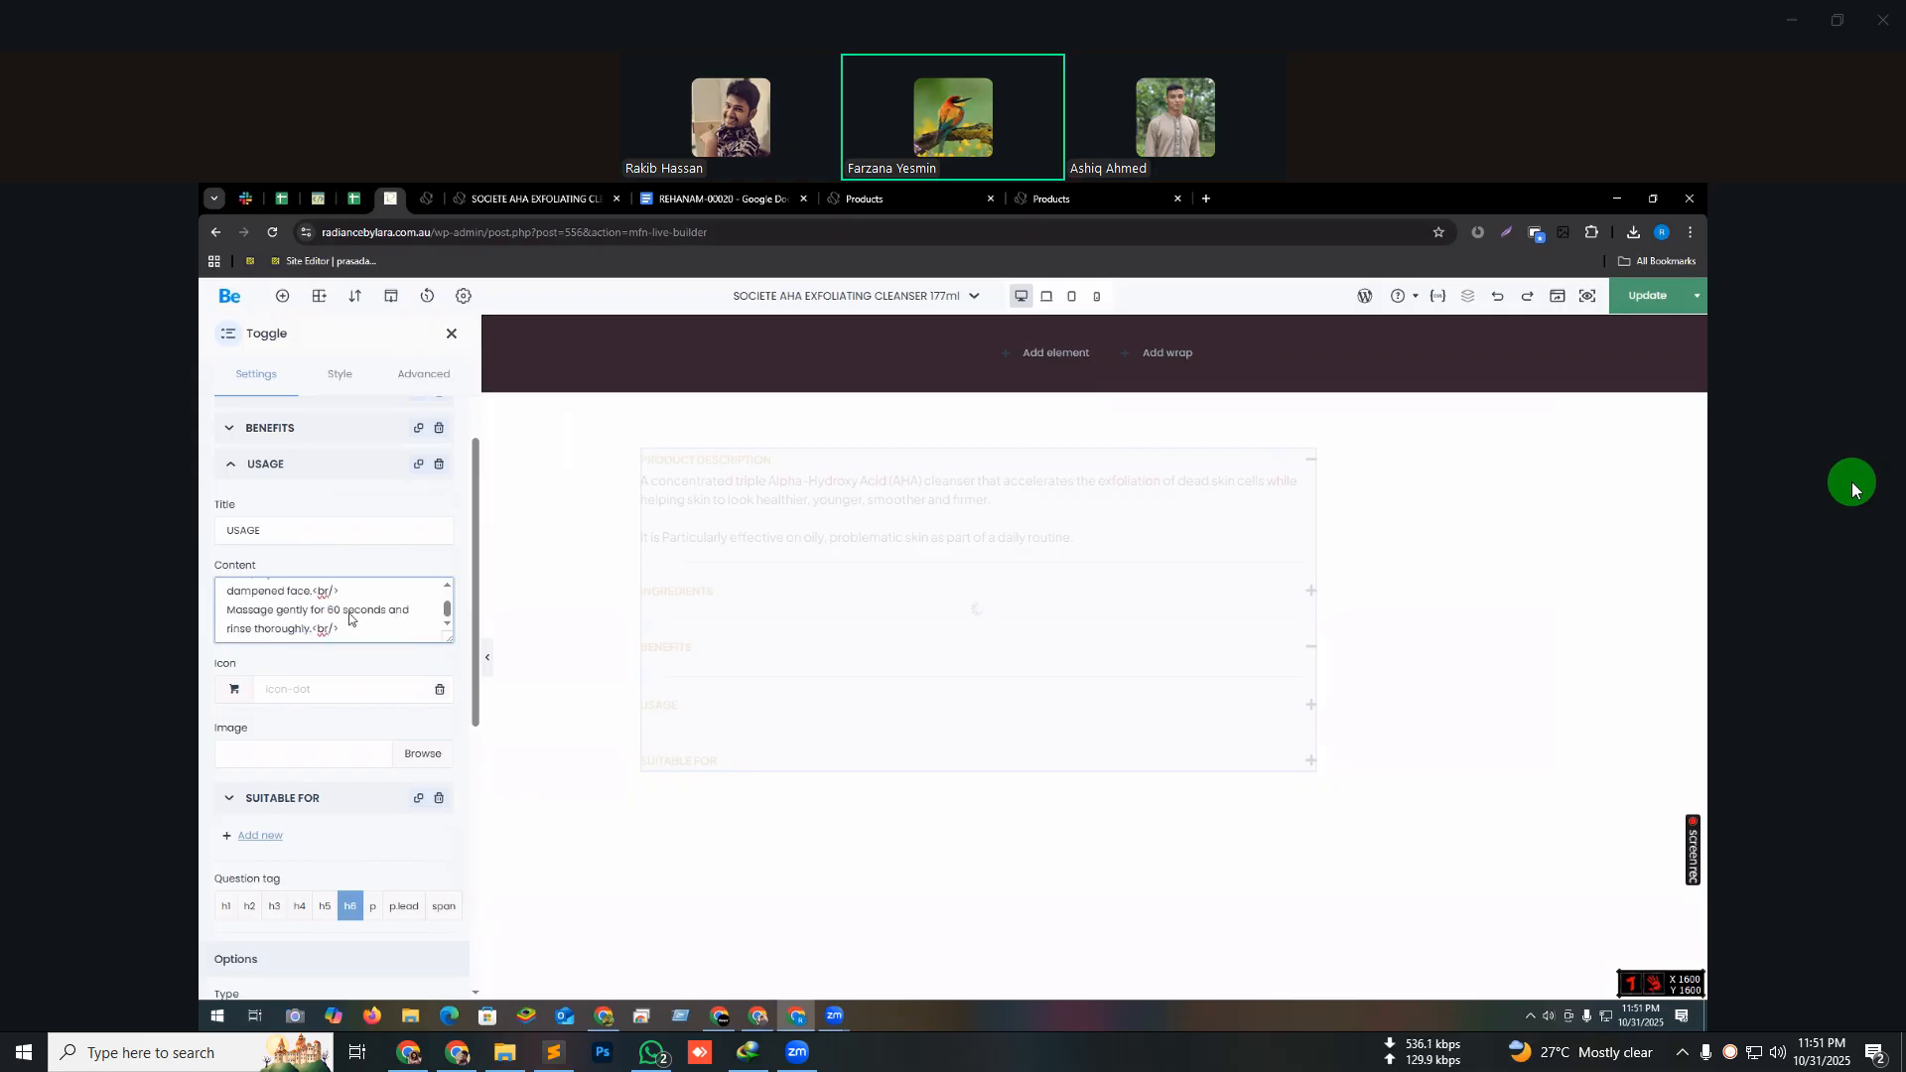
click(230, 464)
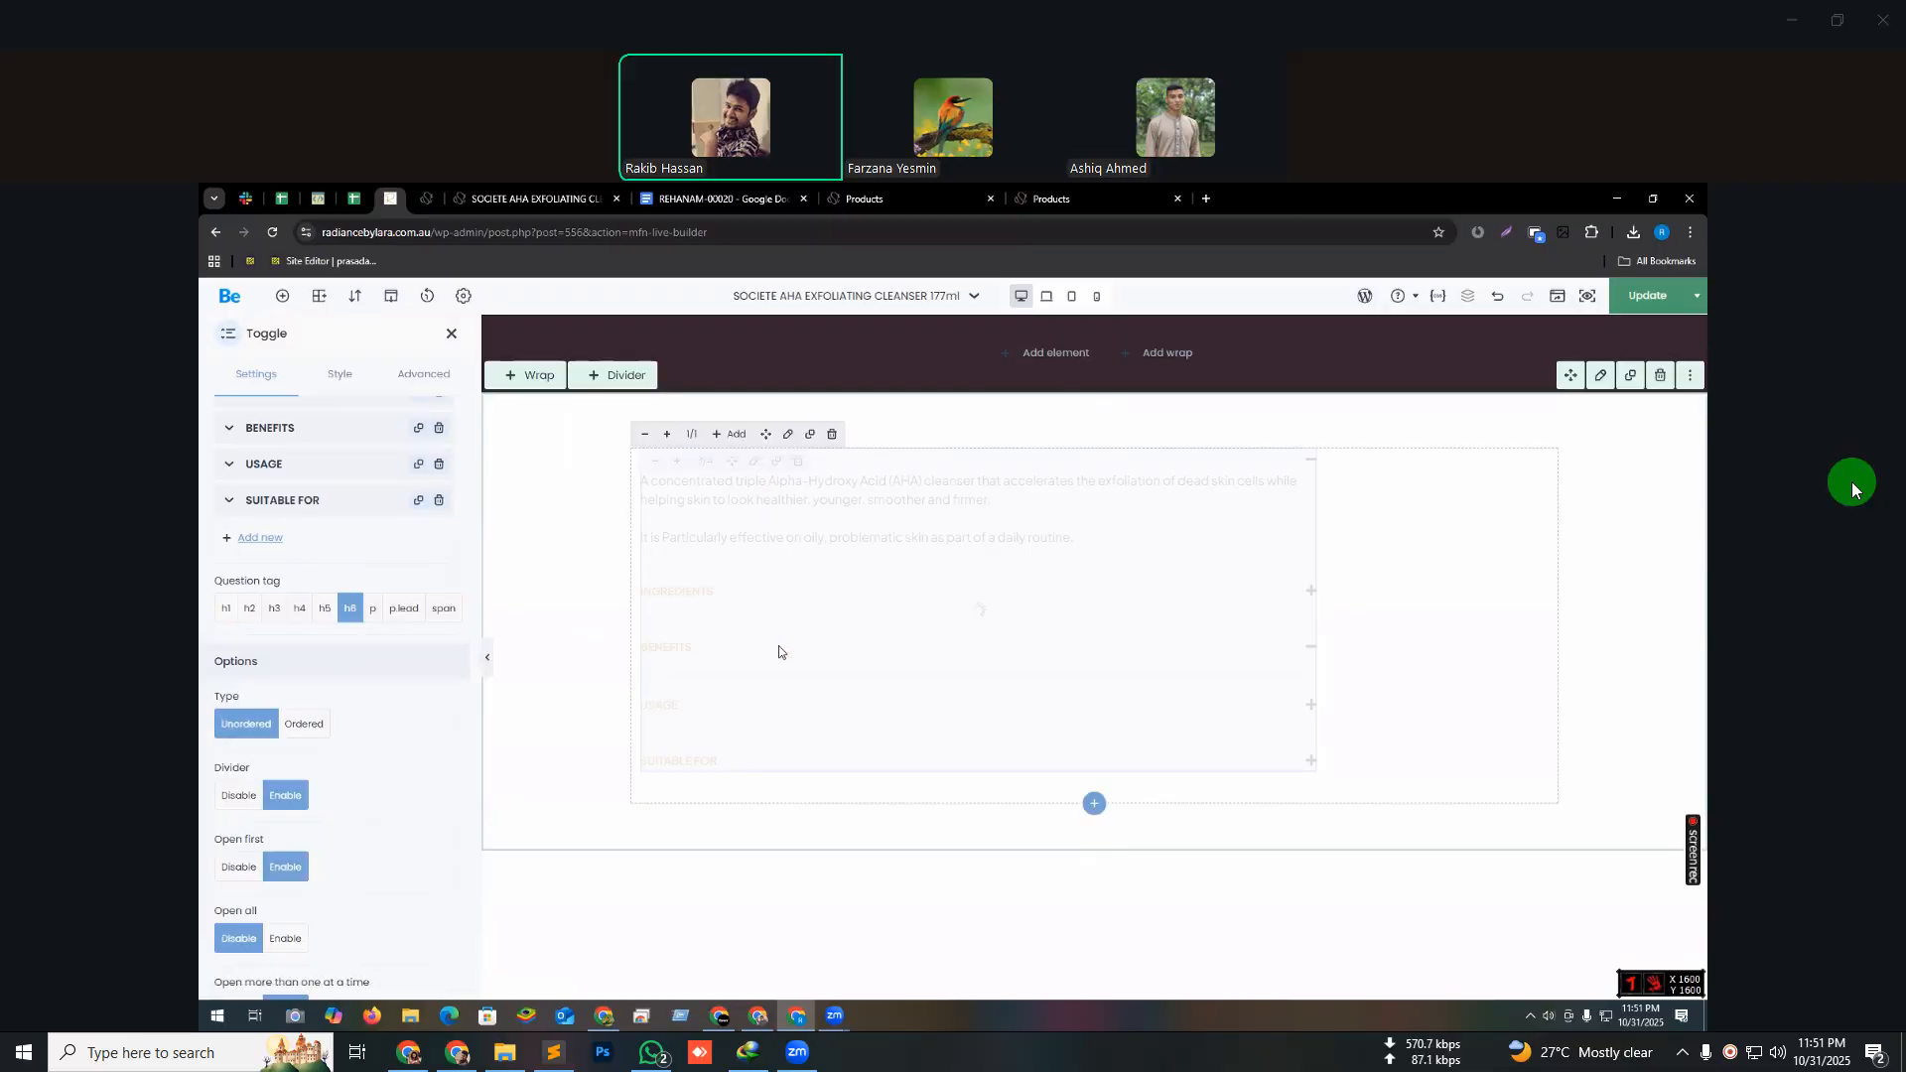
- Expand the Suitable For item and copy Oil / Problematic from the Suitable for section of the supplier's AHA cleanser page
click(233, 507)
click(857, 201)
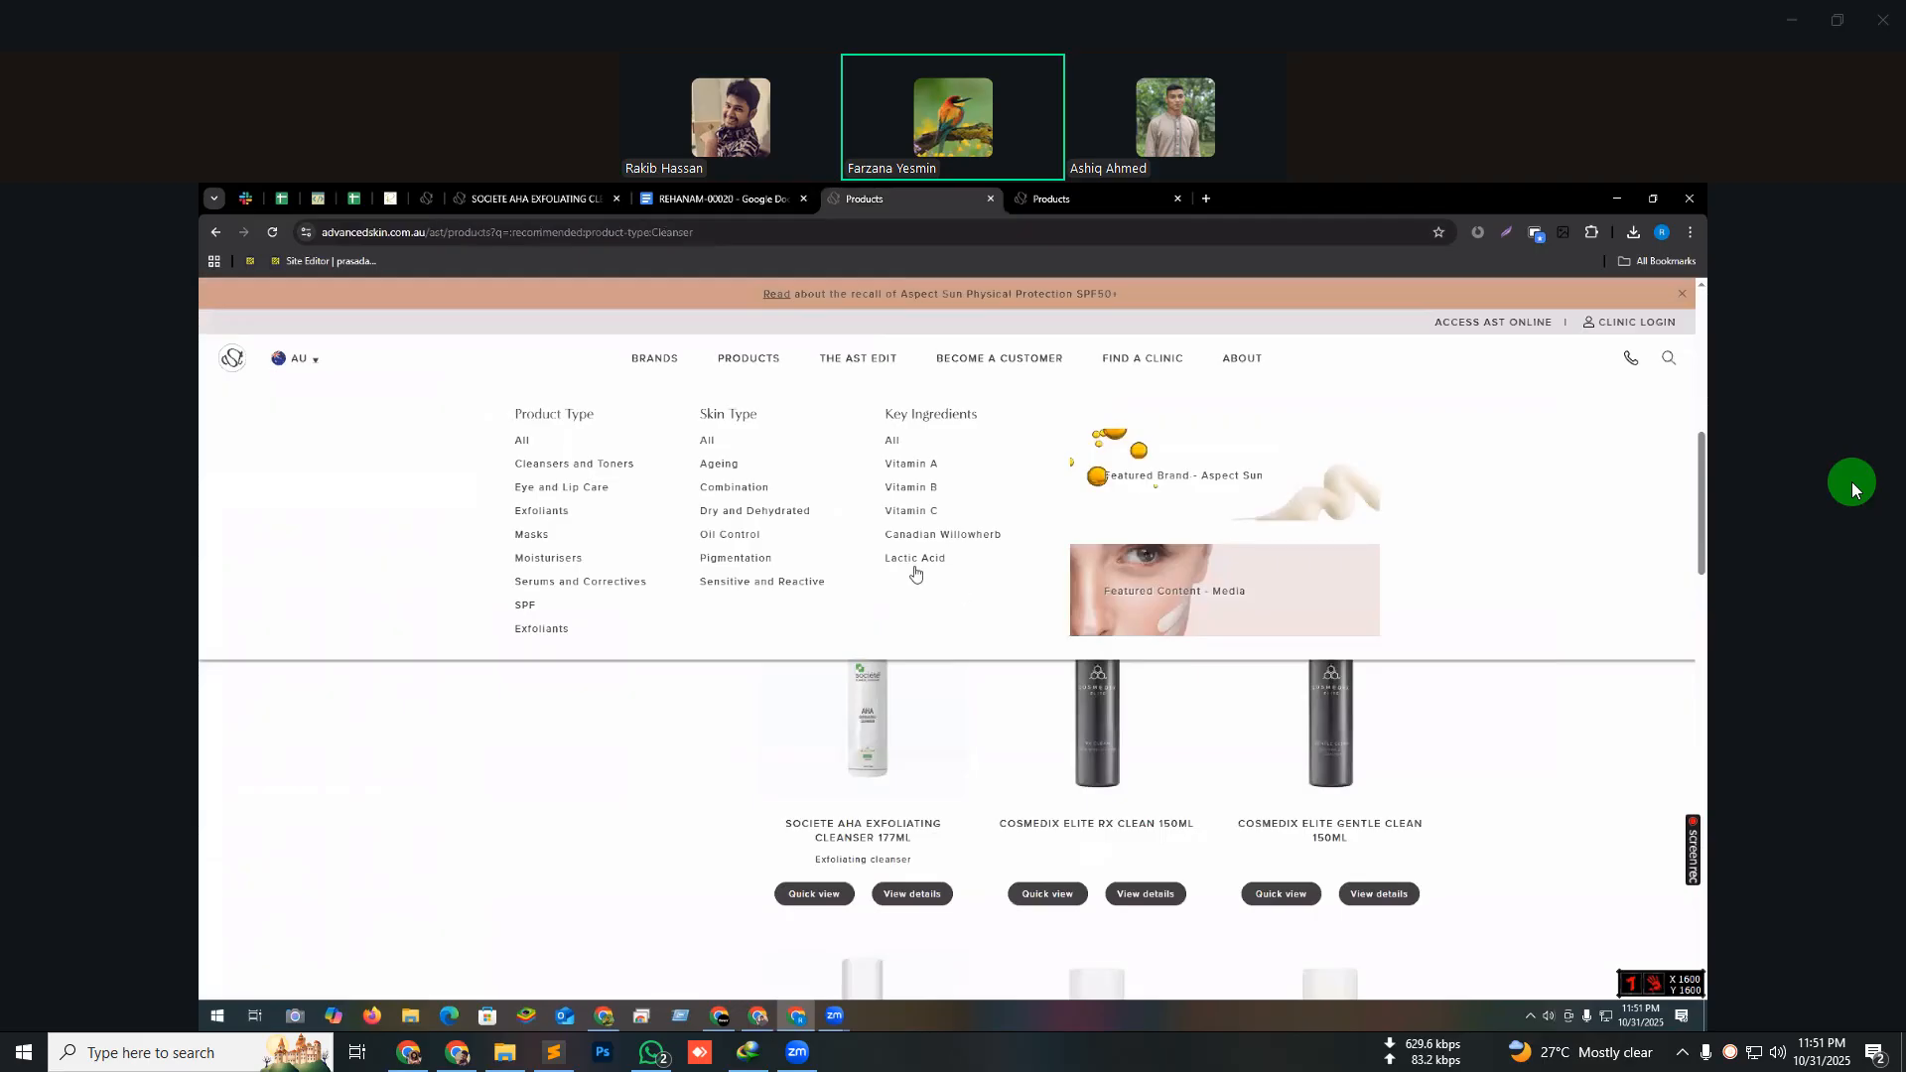
click(531, 198)
click(1122, 666)
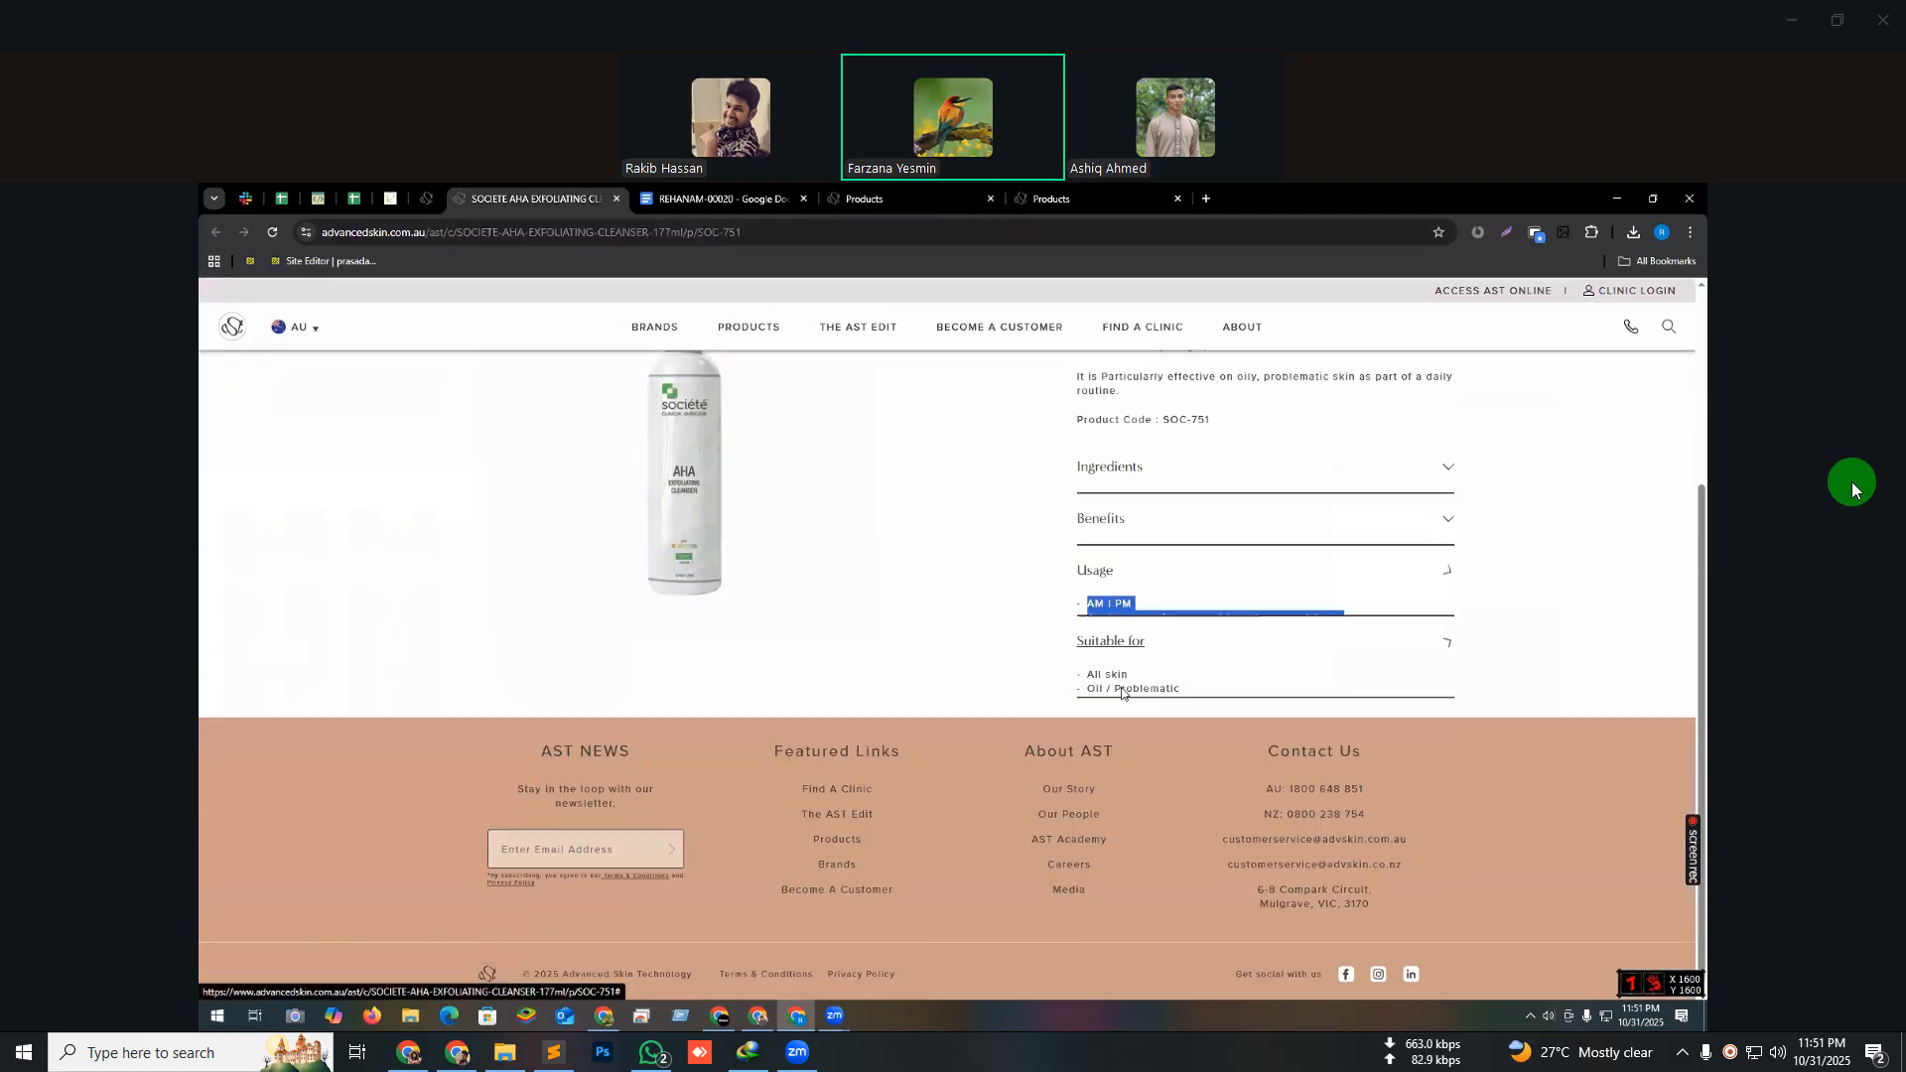
drag(1188, 670, 1089, 661)
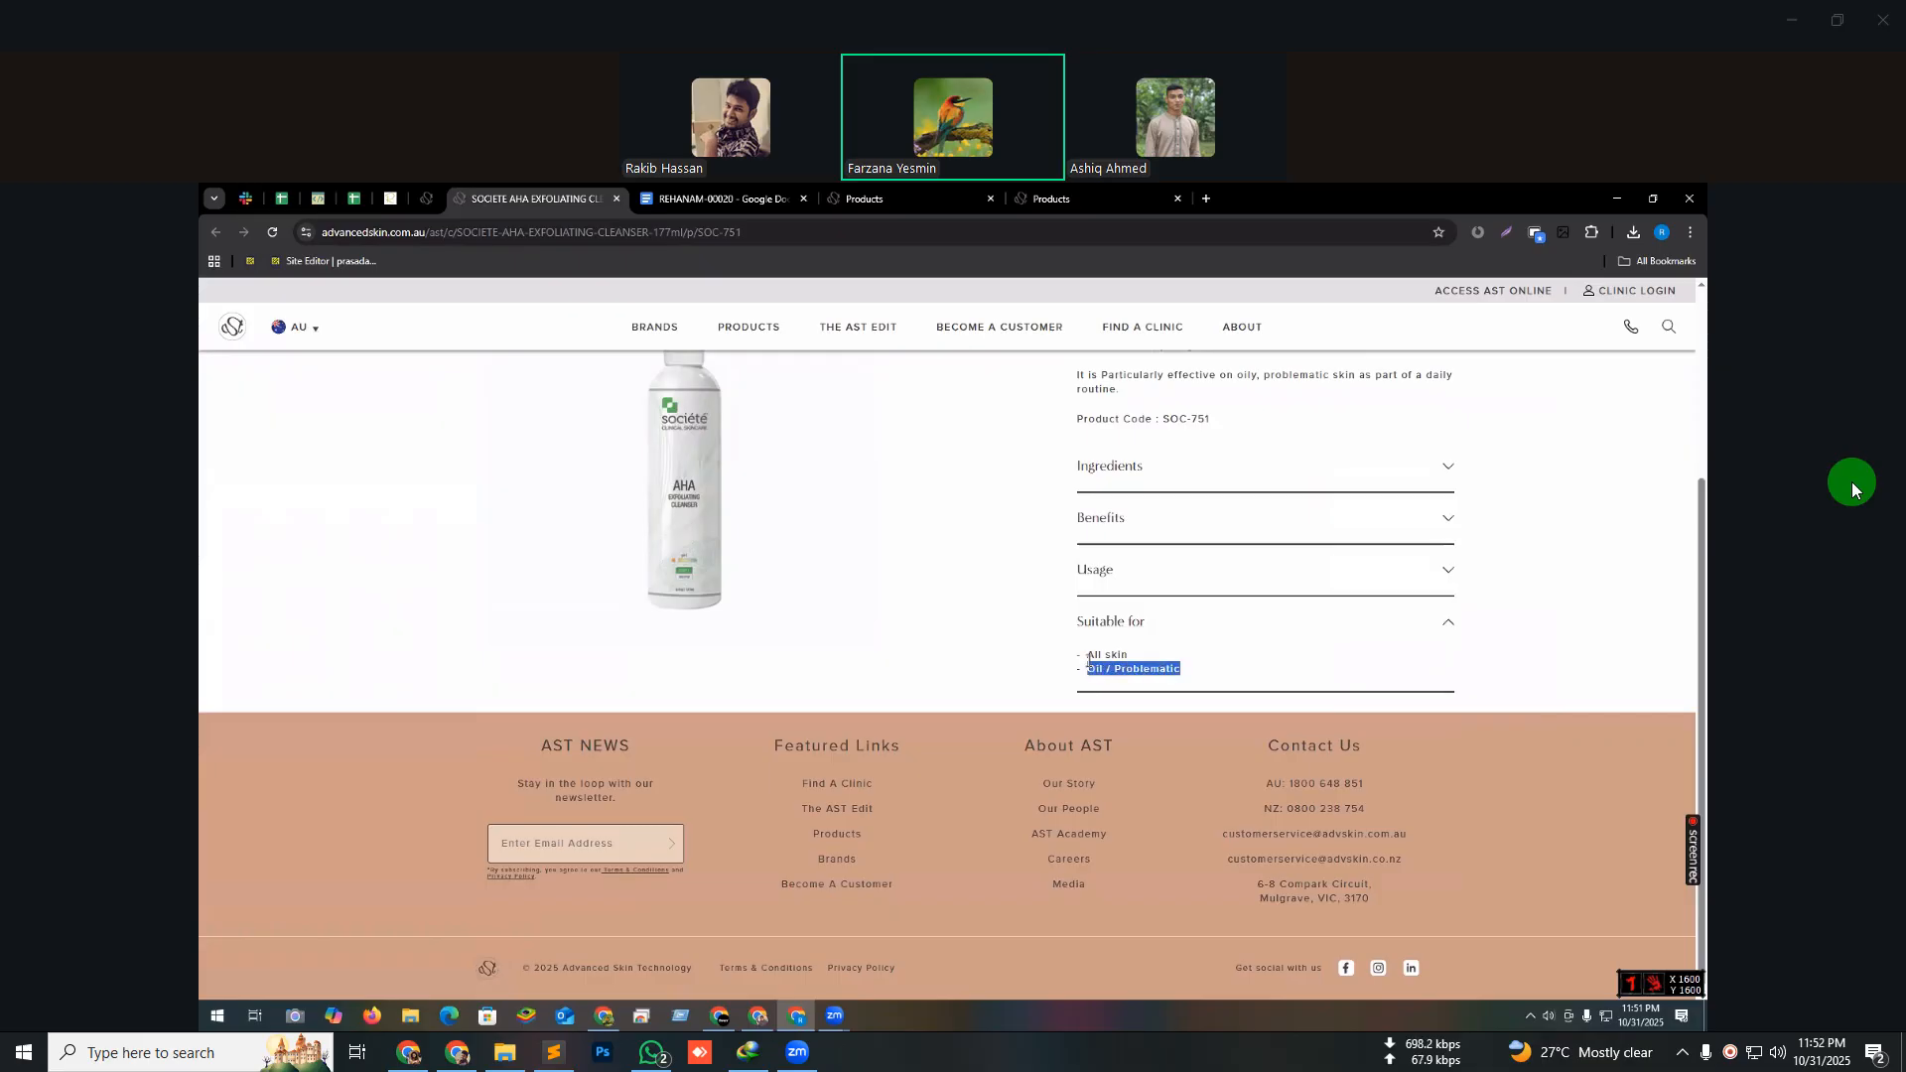
click(431, 202)
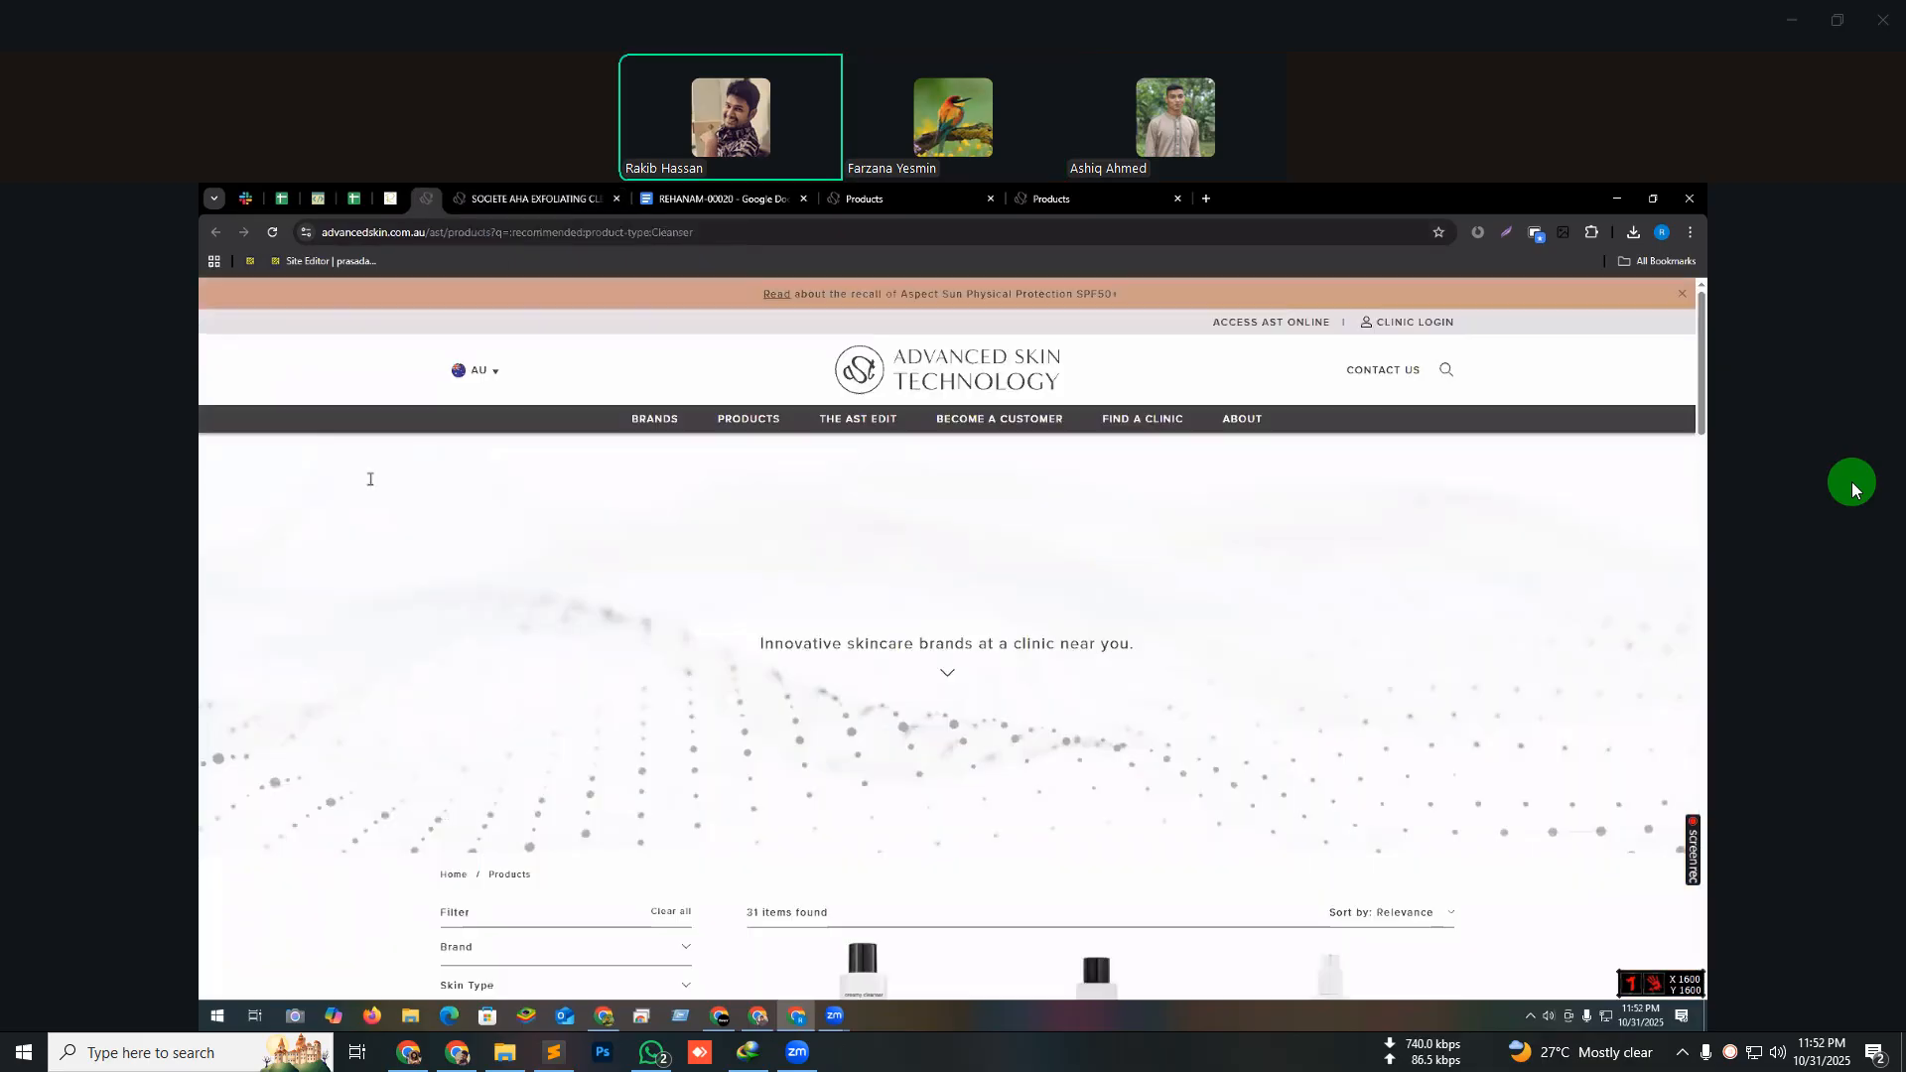
- Add "- Oil / Problematic" as the second line of the Suitable For content in BeBuilder
click(391, 198)
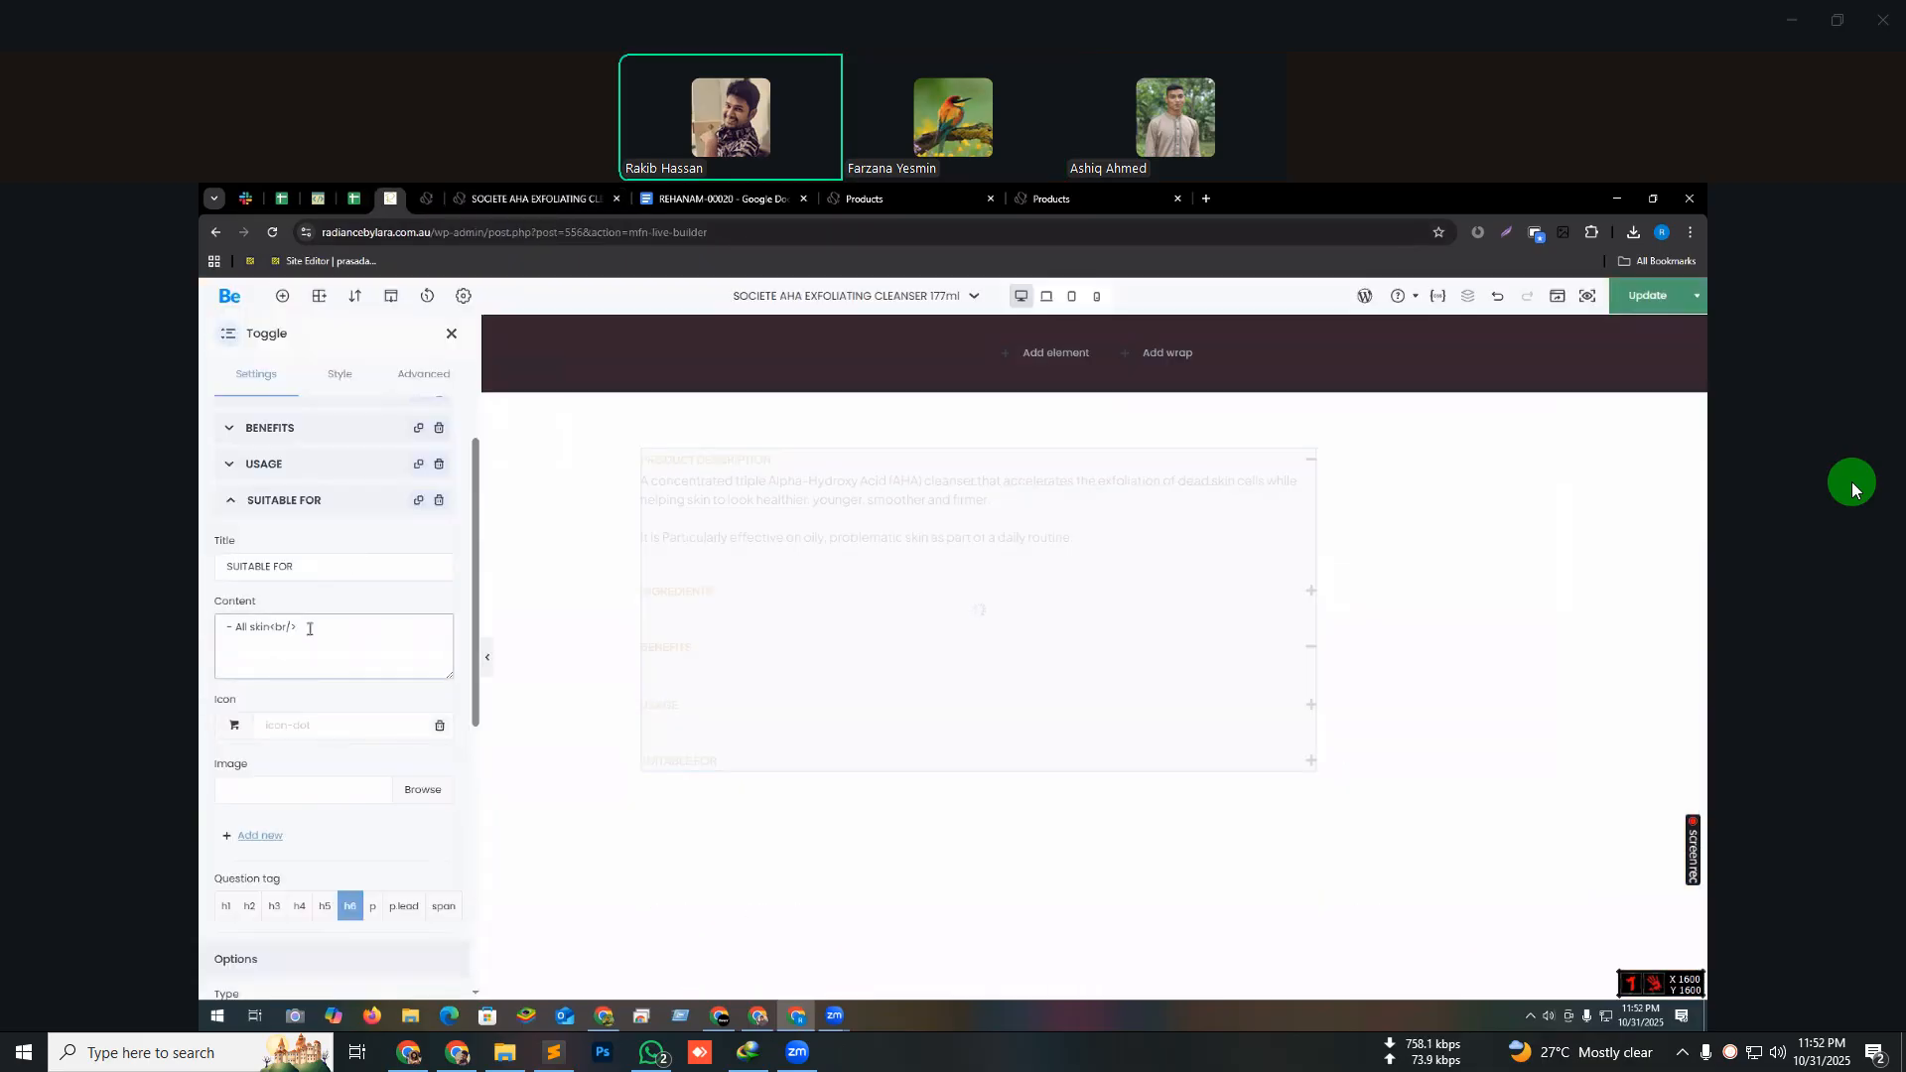
key(Return)
text(Oil / Problematic)
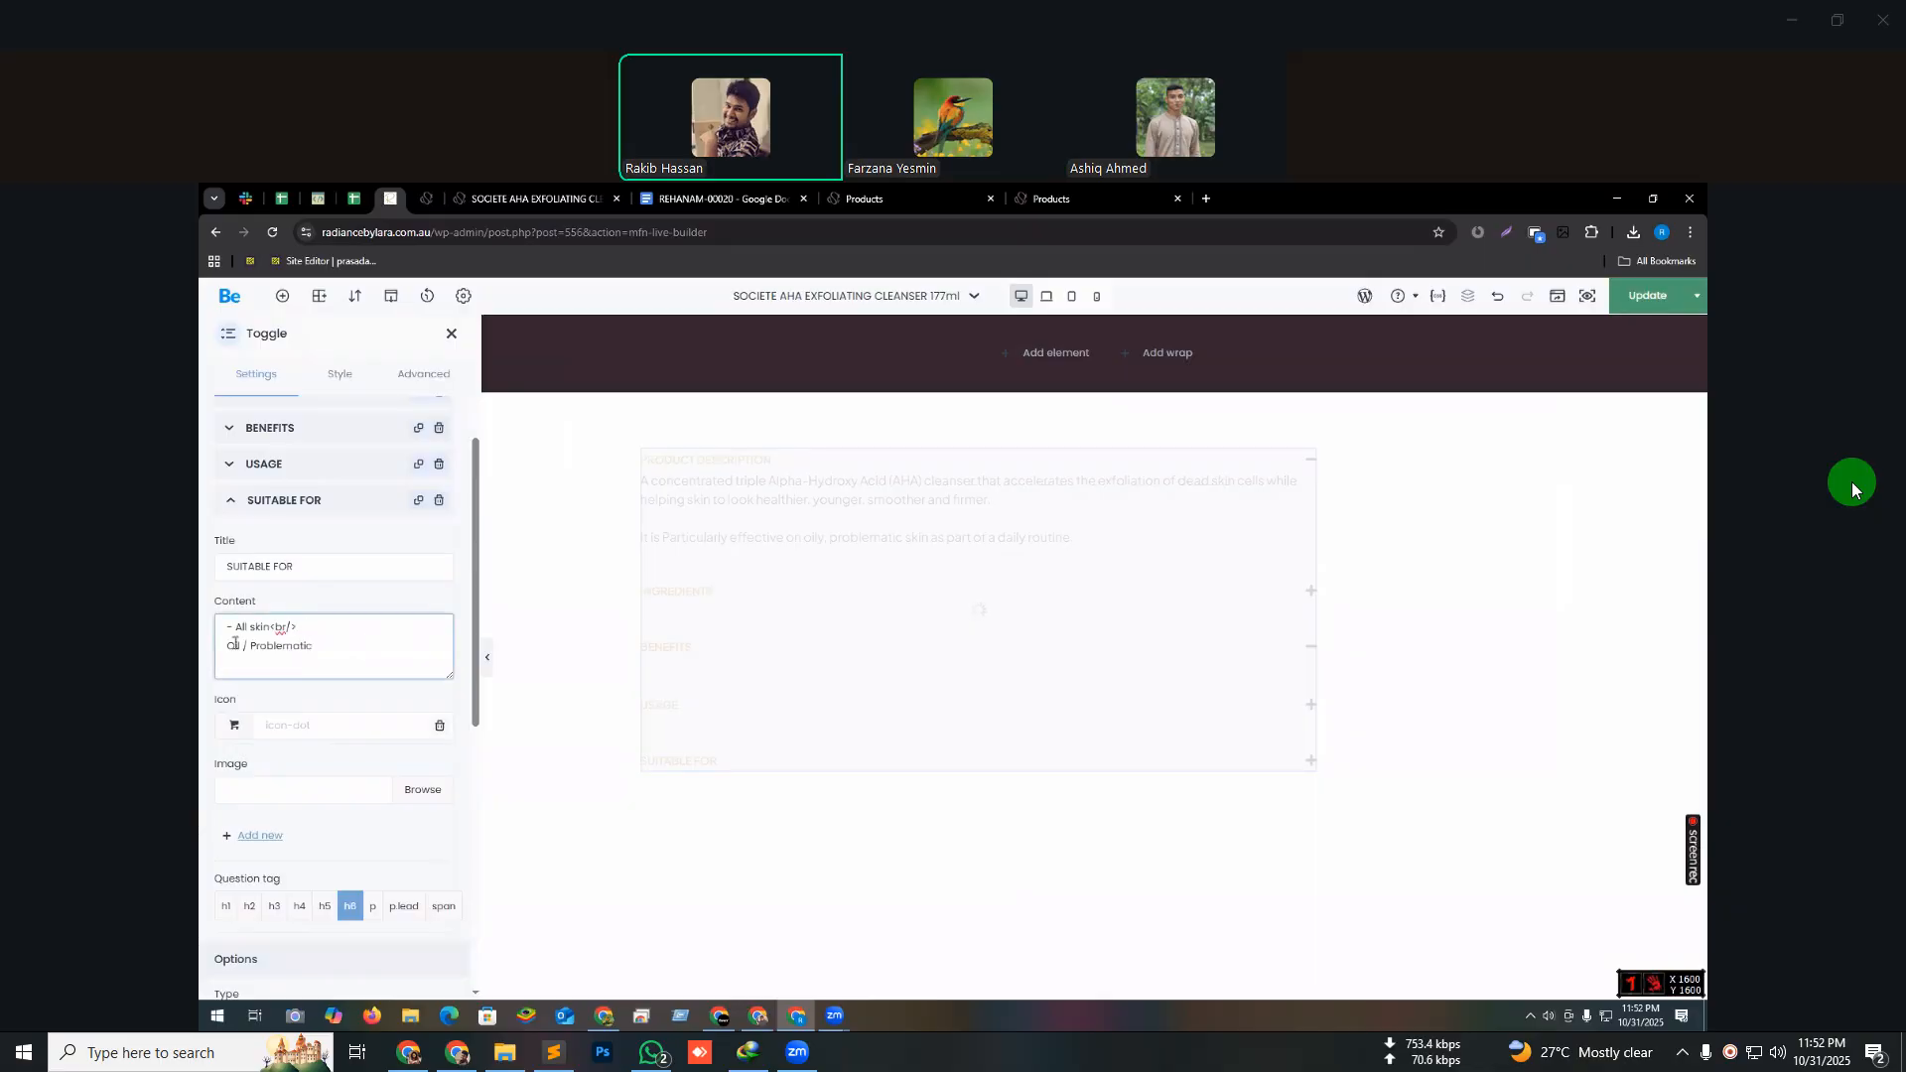
click(235, 646)
text(-)
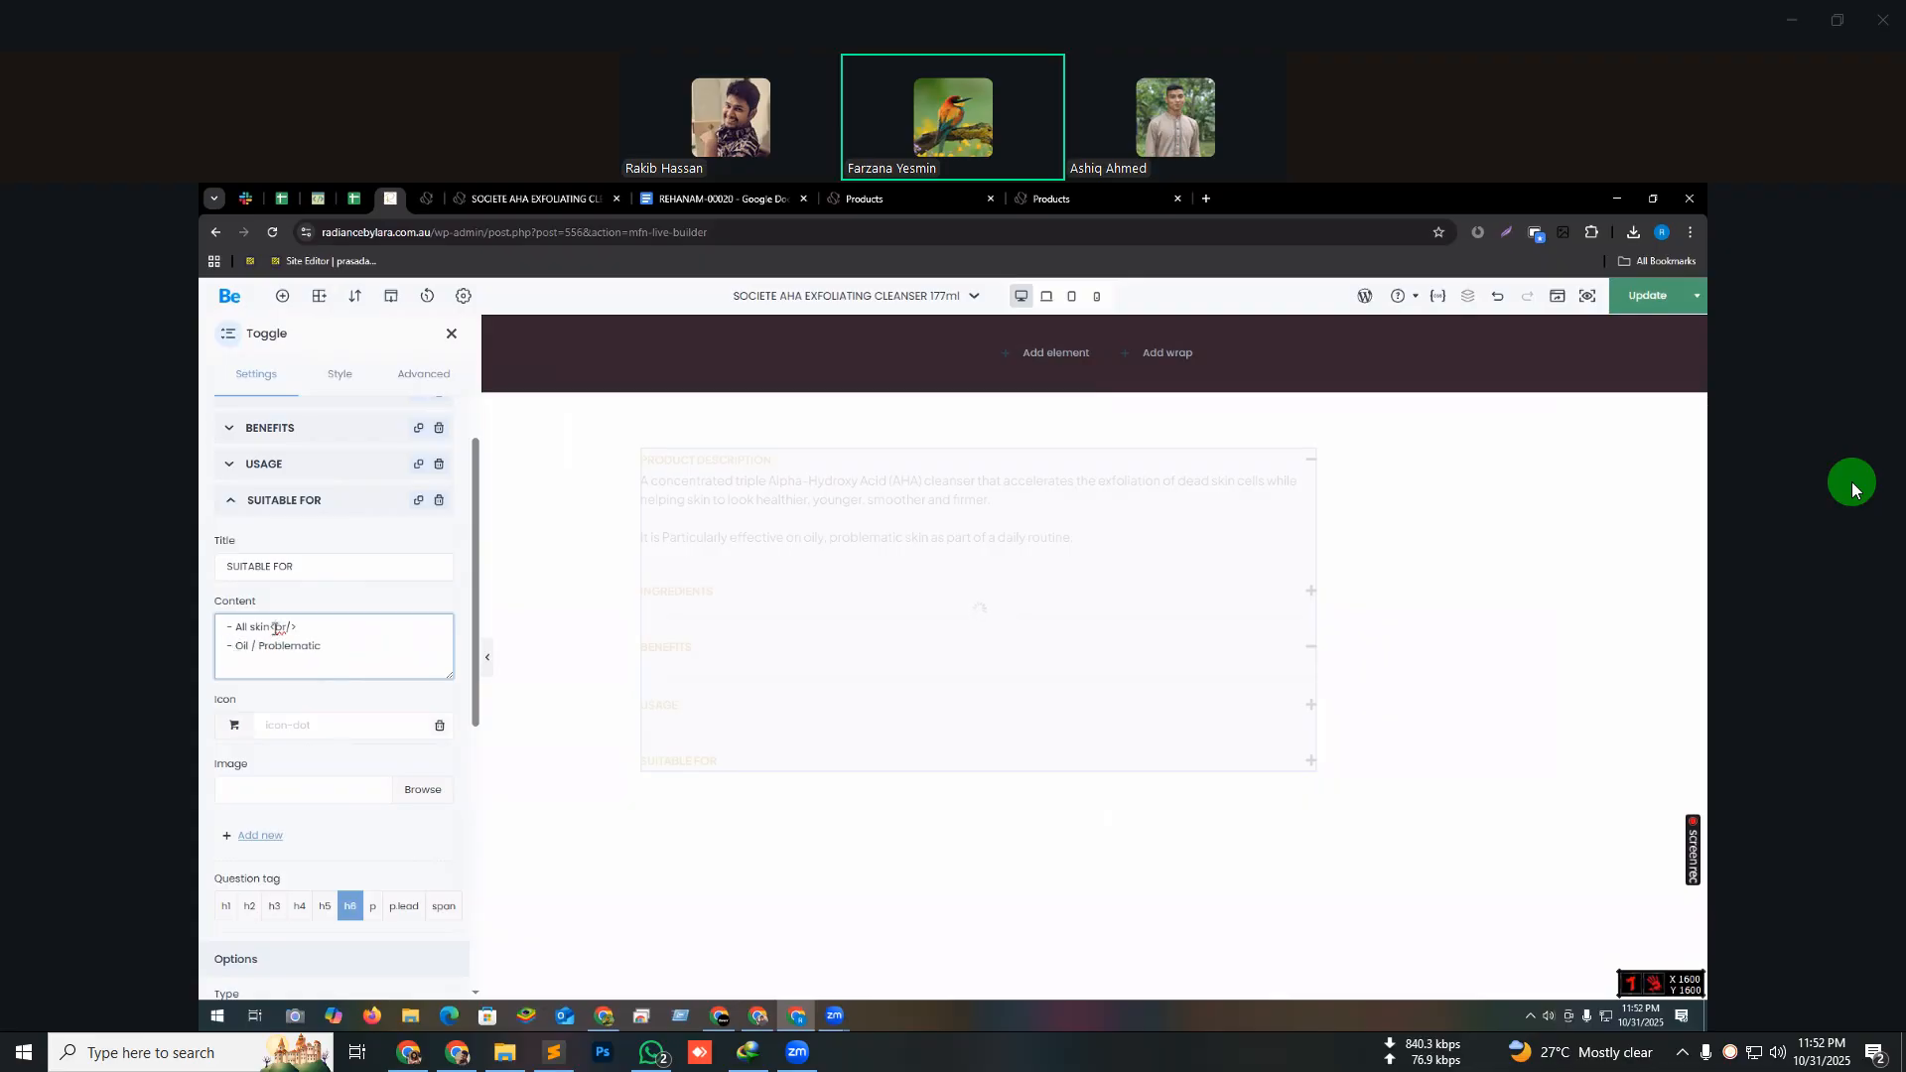
- Copy the <br/> tag from the All skin line to the end of the Oil / Problematic line, and collapse the item
drag(274, 628, 302, 628)
key(ctrl+c)
click(313, 654)
key(ctrl+v)
click(265, 506)
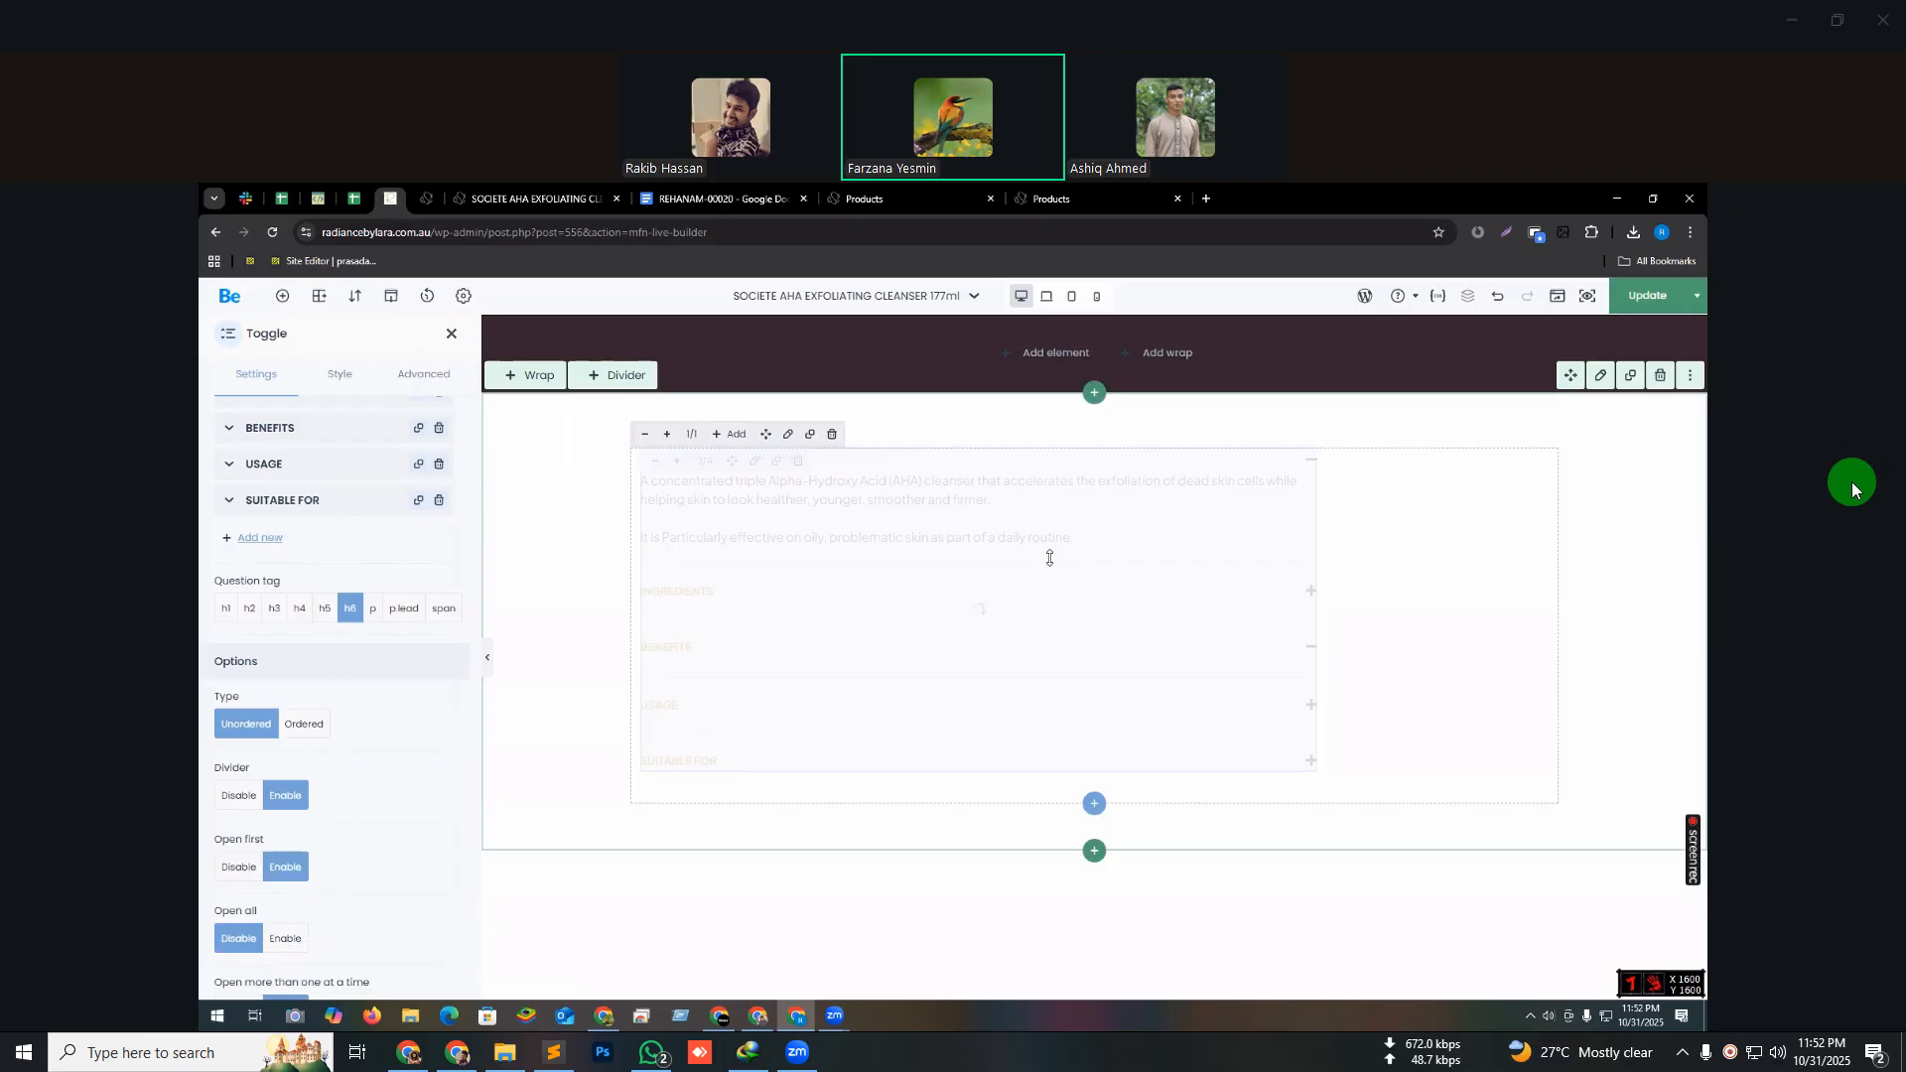
- Save the AHA cleanser's builder changes and open the product page preview
key(ctrl+s)
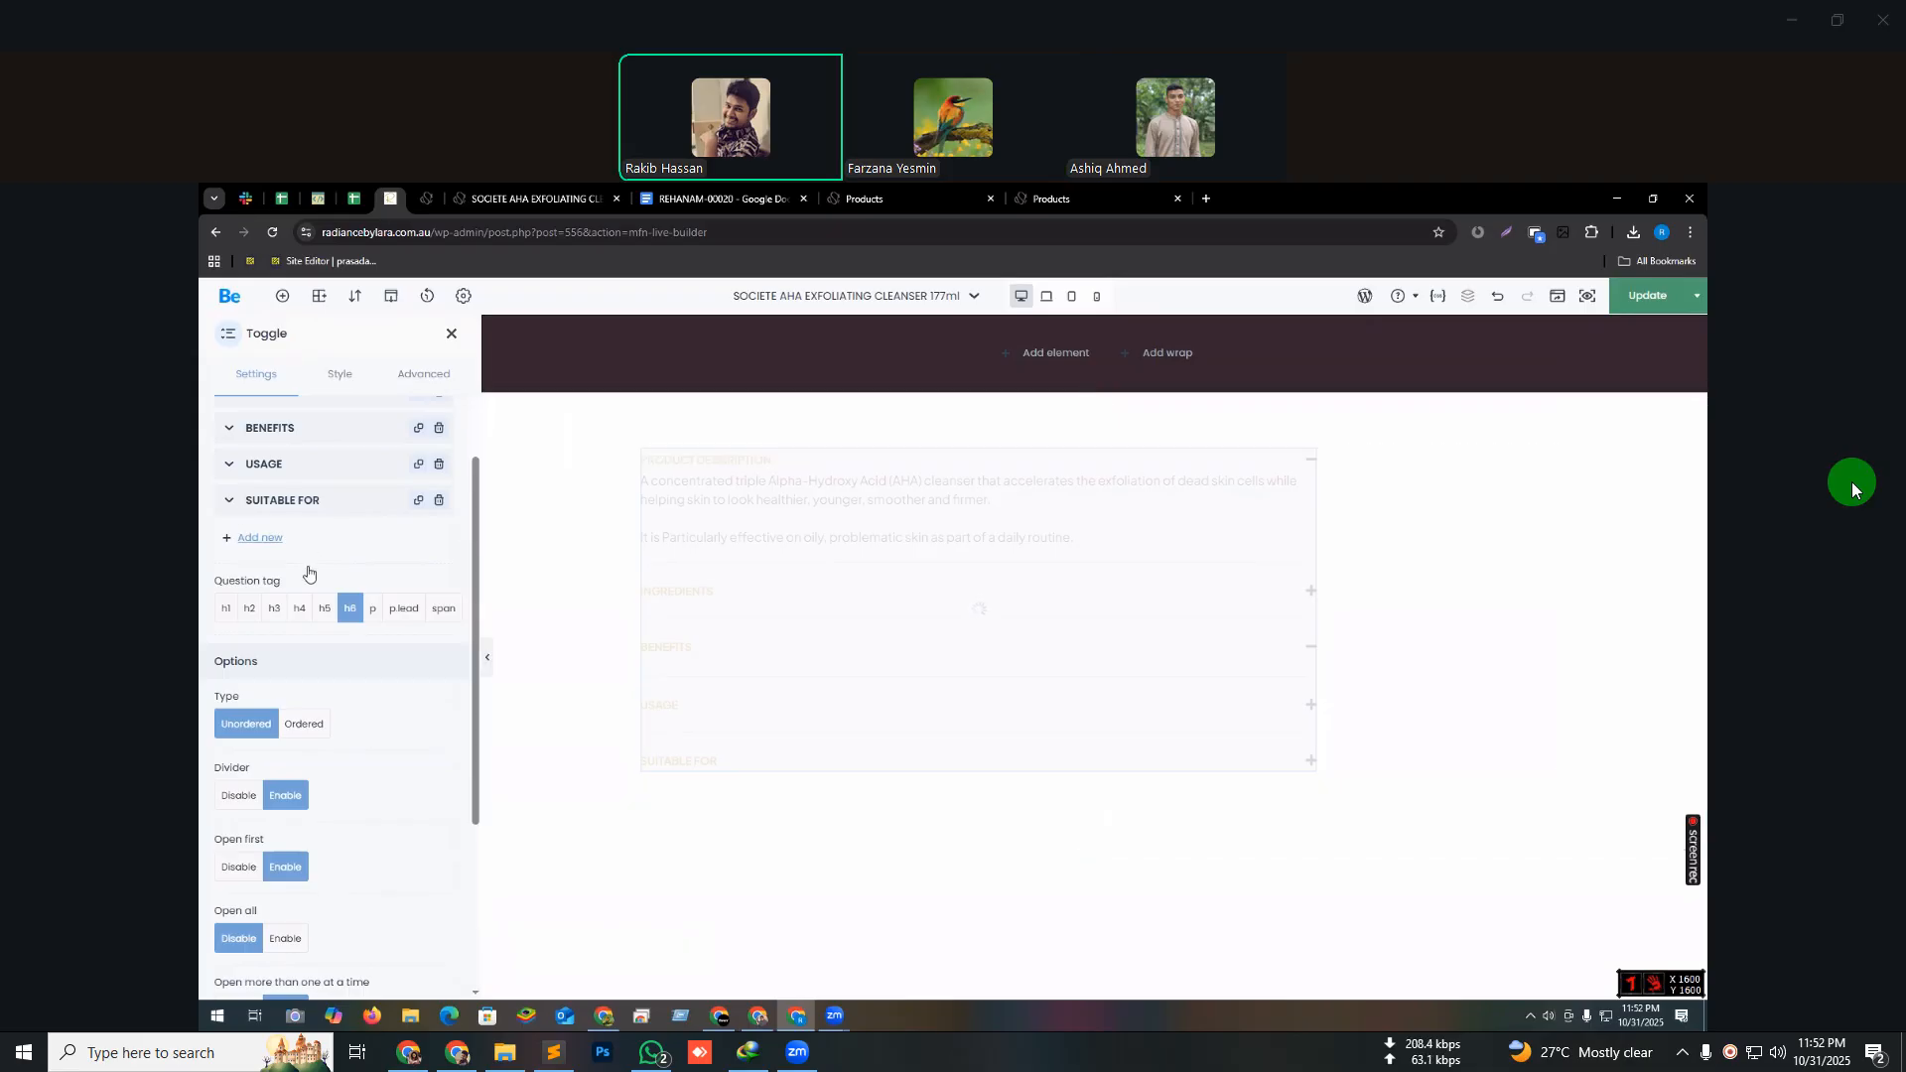
scroll(342, 616, up, 3)
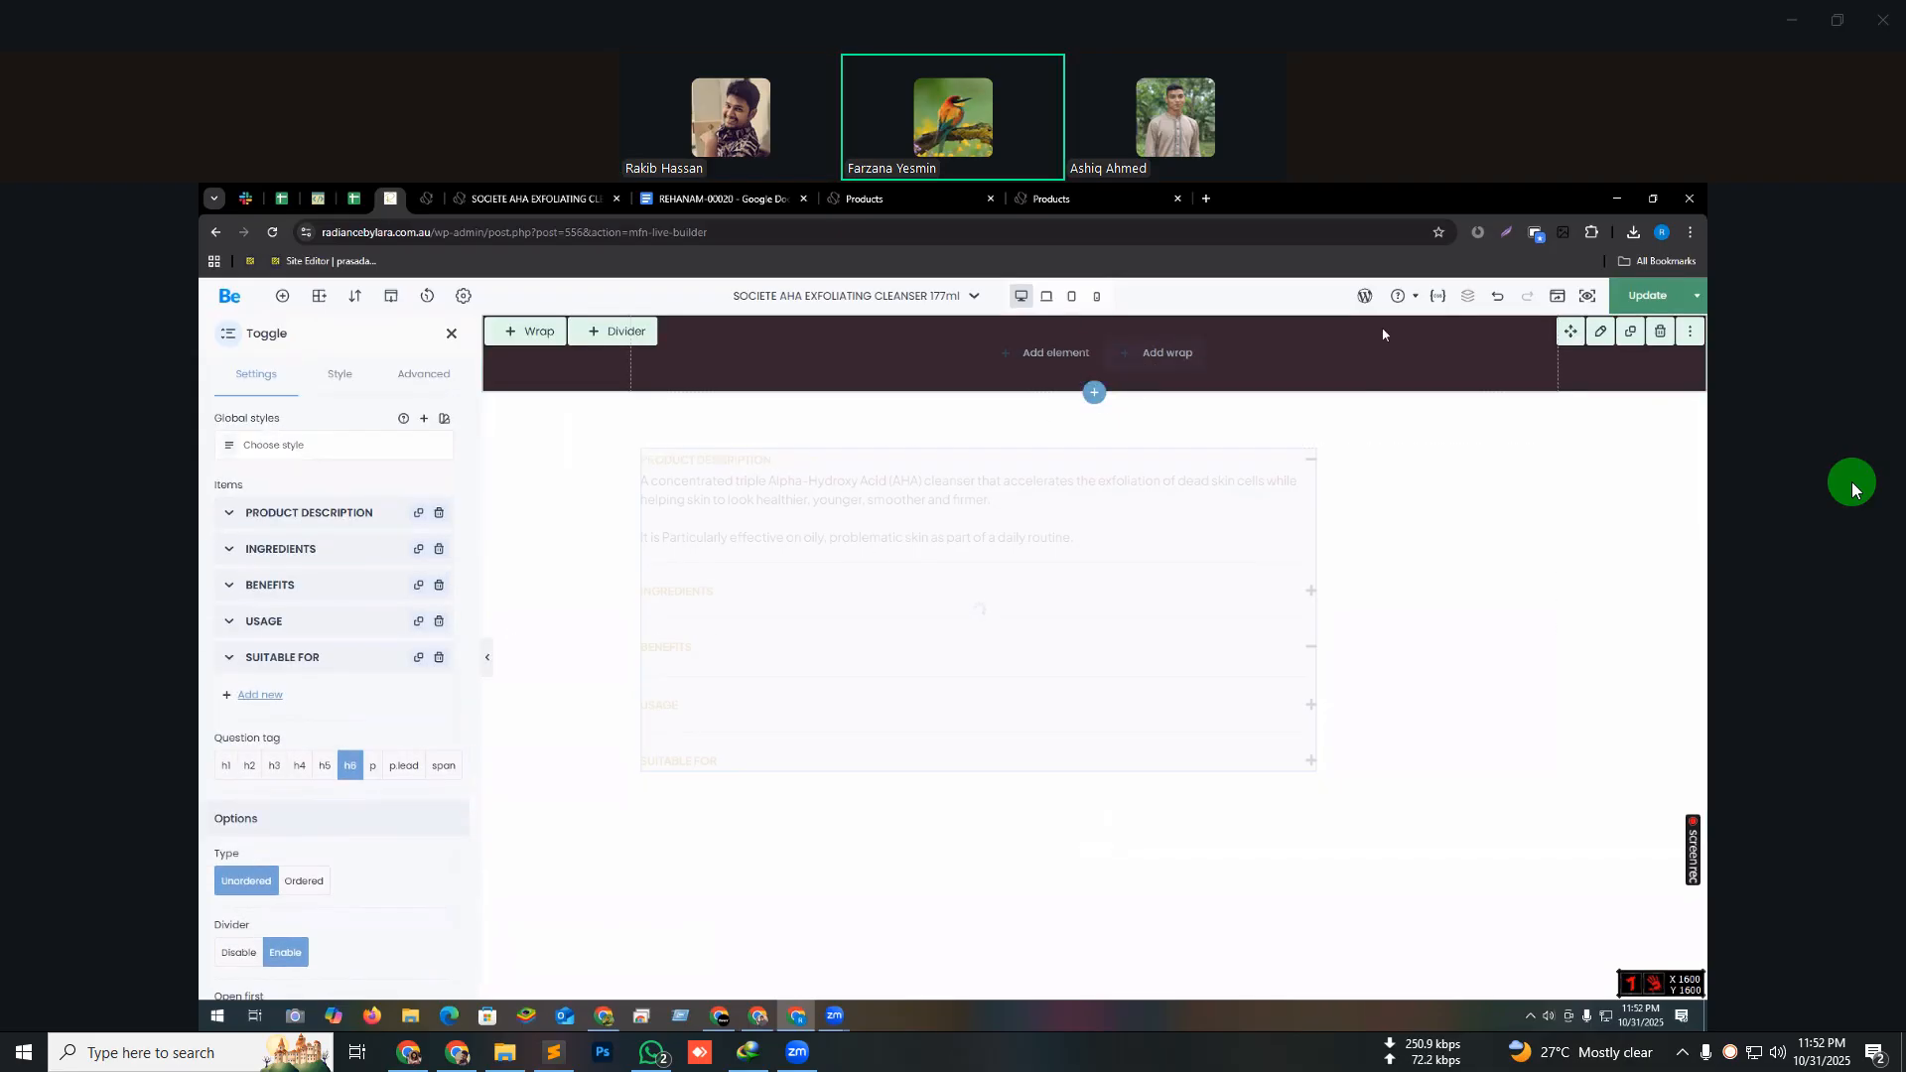
click(1557, 296)
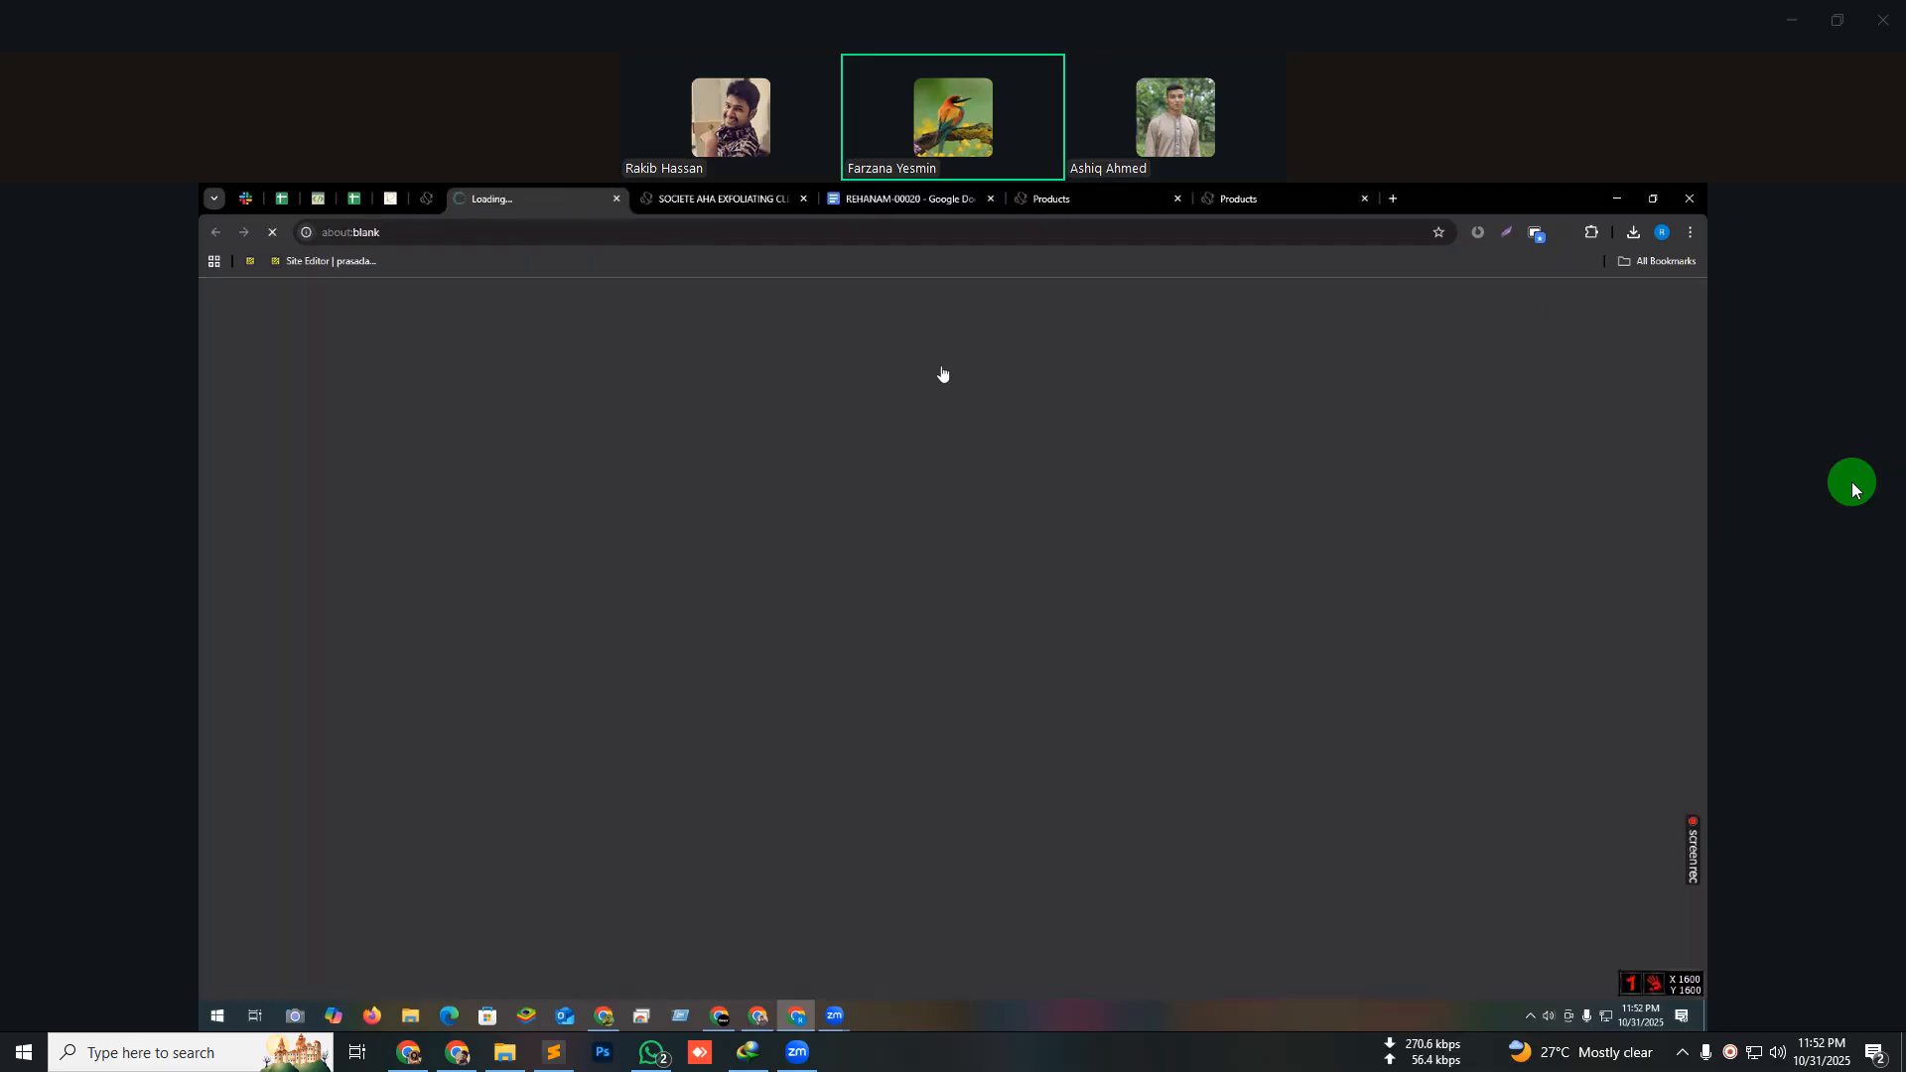
- Check the product description on the previewed page and expand the Ingredients, Benefits, Usage and Suitable For toggles to review their text
scroll(868, 660, down, 5)
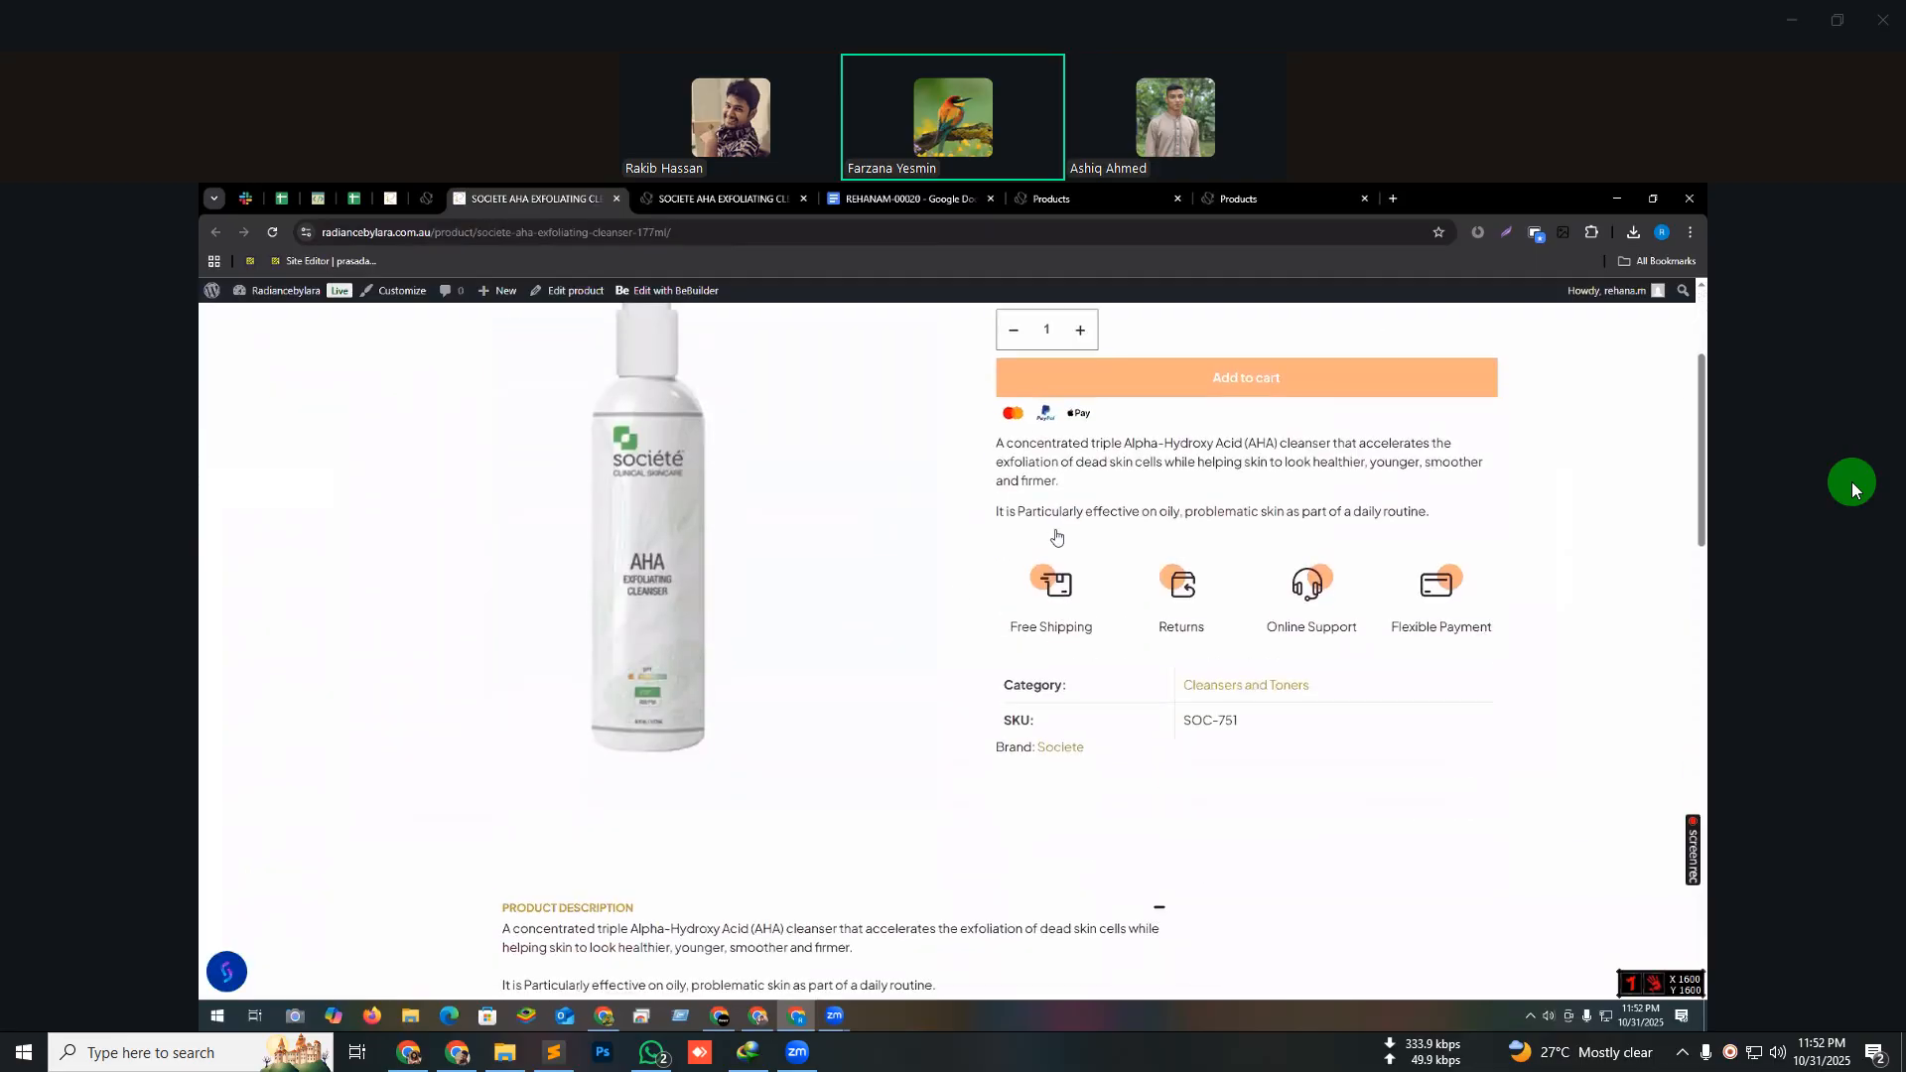
scroll(595, 695, down, 1)
click(566, 726)
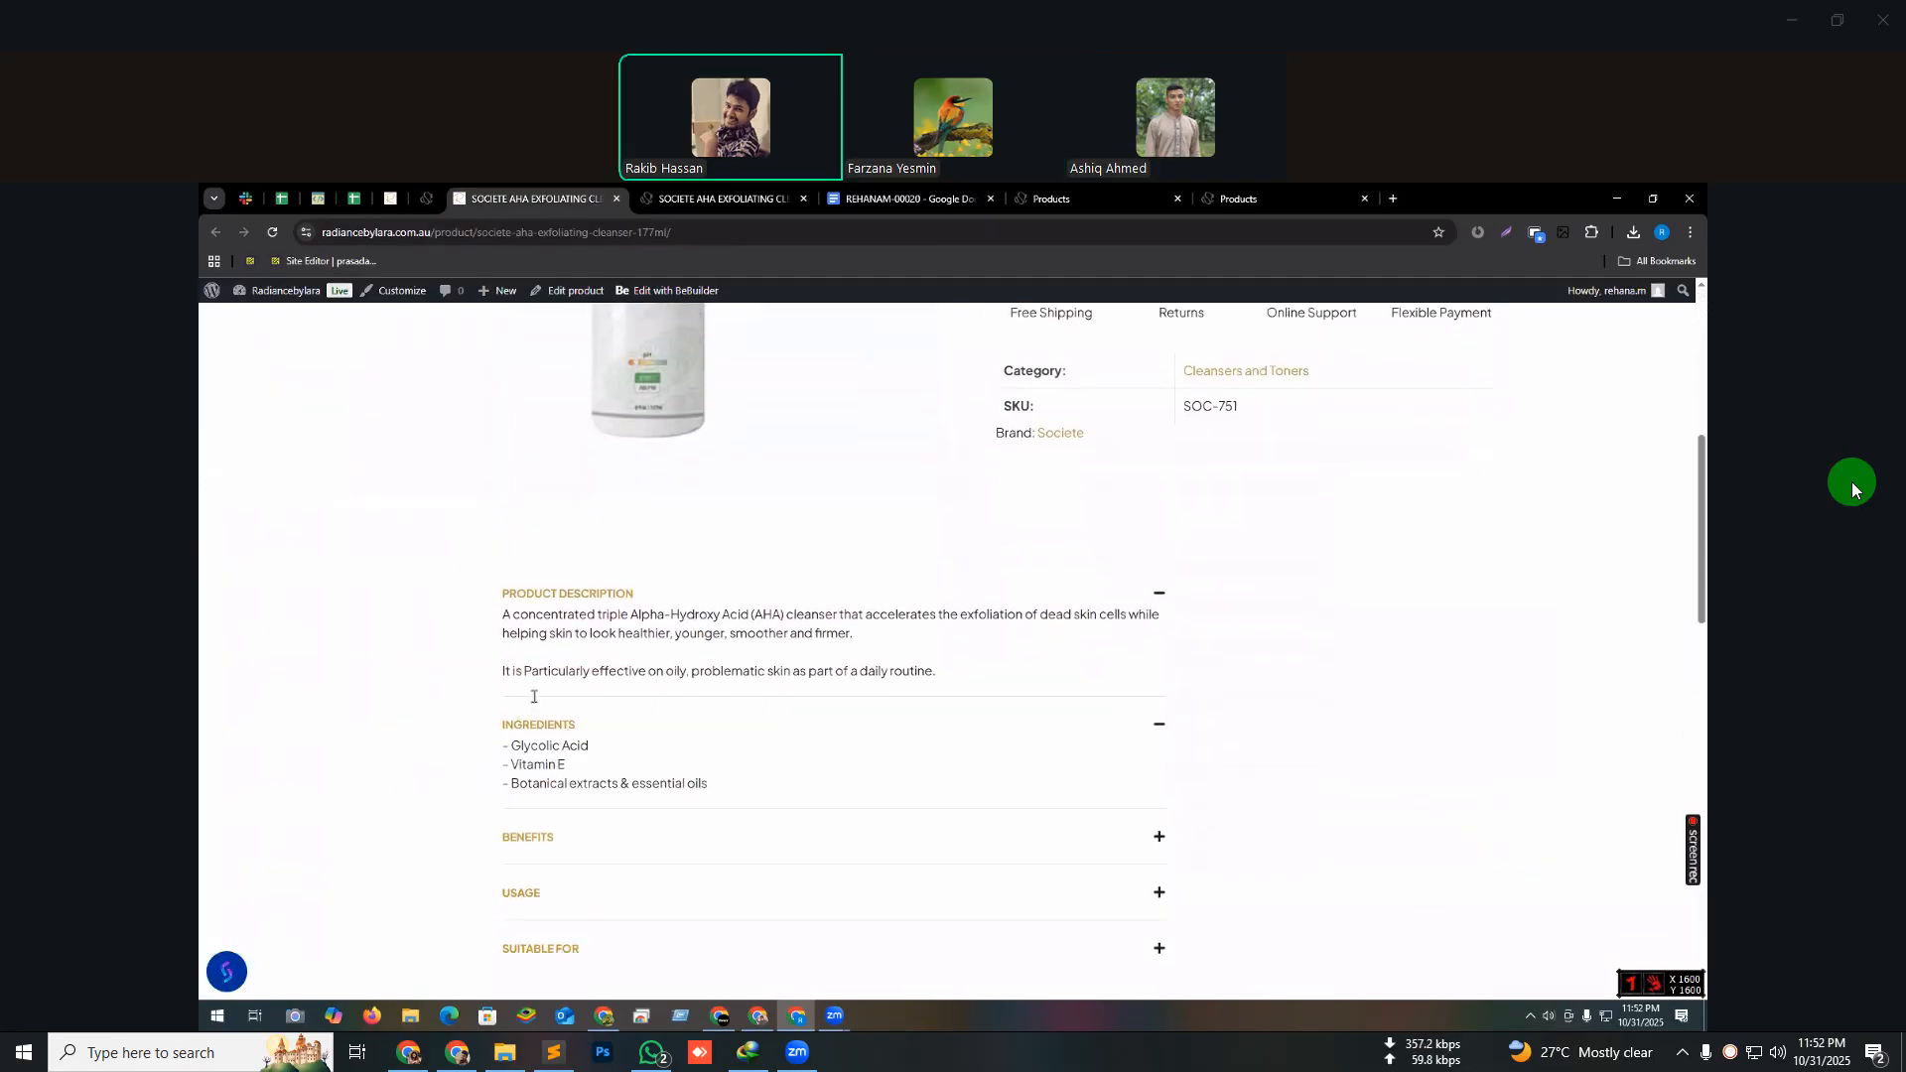
scroll(556, 715, down, 2)
click(532, 685)
scroll(534, 693, down, 1)
click(533, 636)
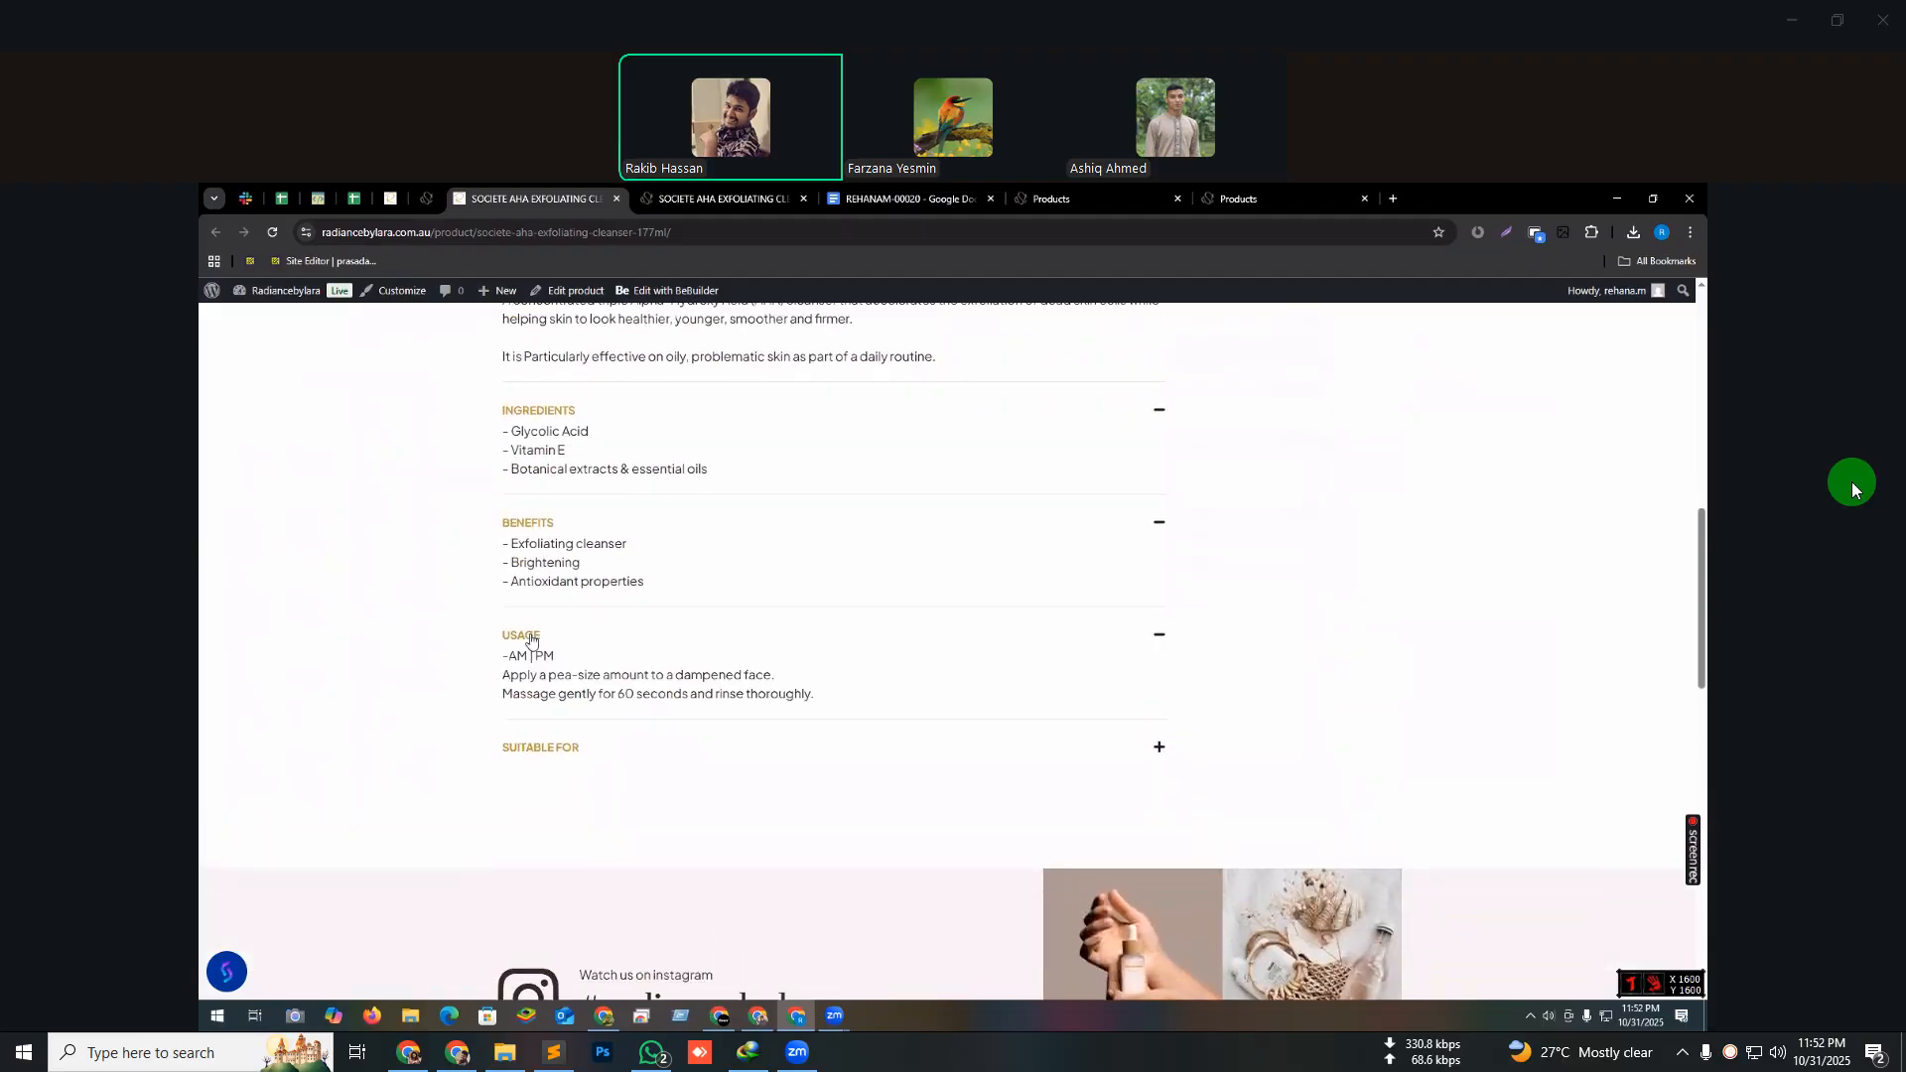
click(562, 747)
scroll(538, 728, down, 1)
scroll(676, 659, up, 8)
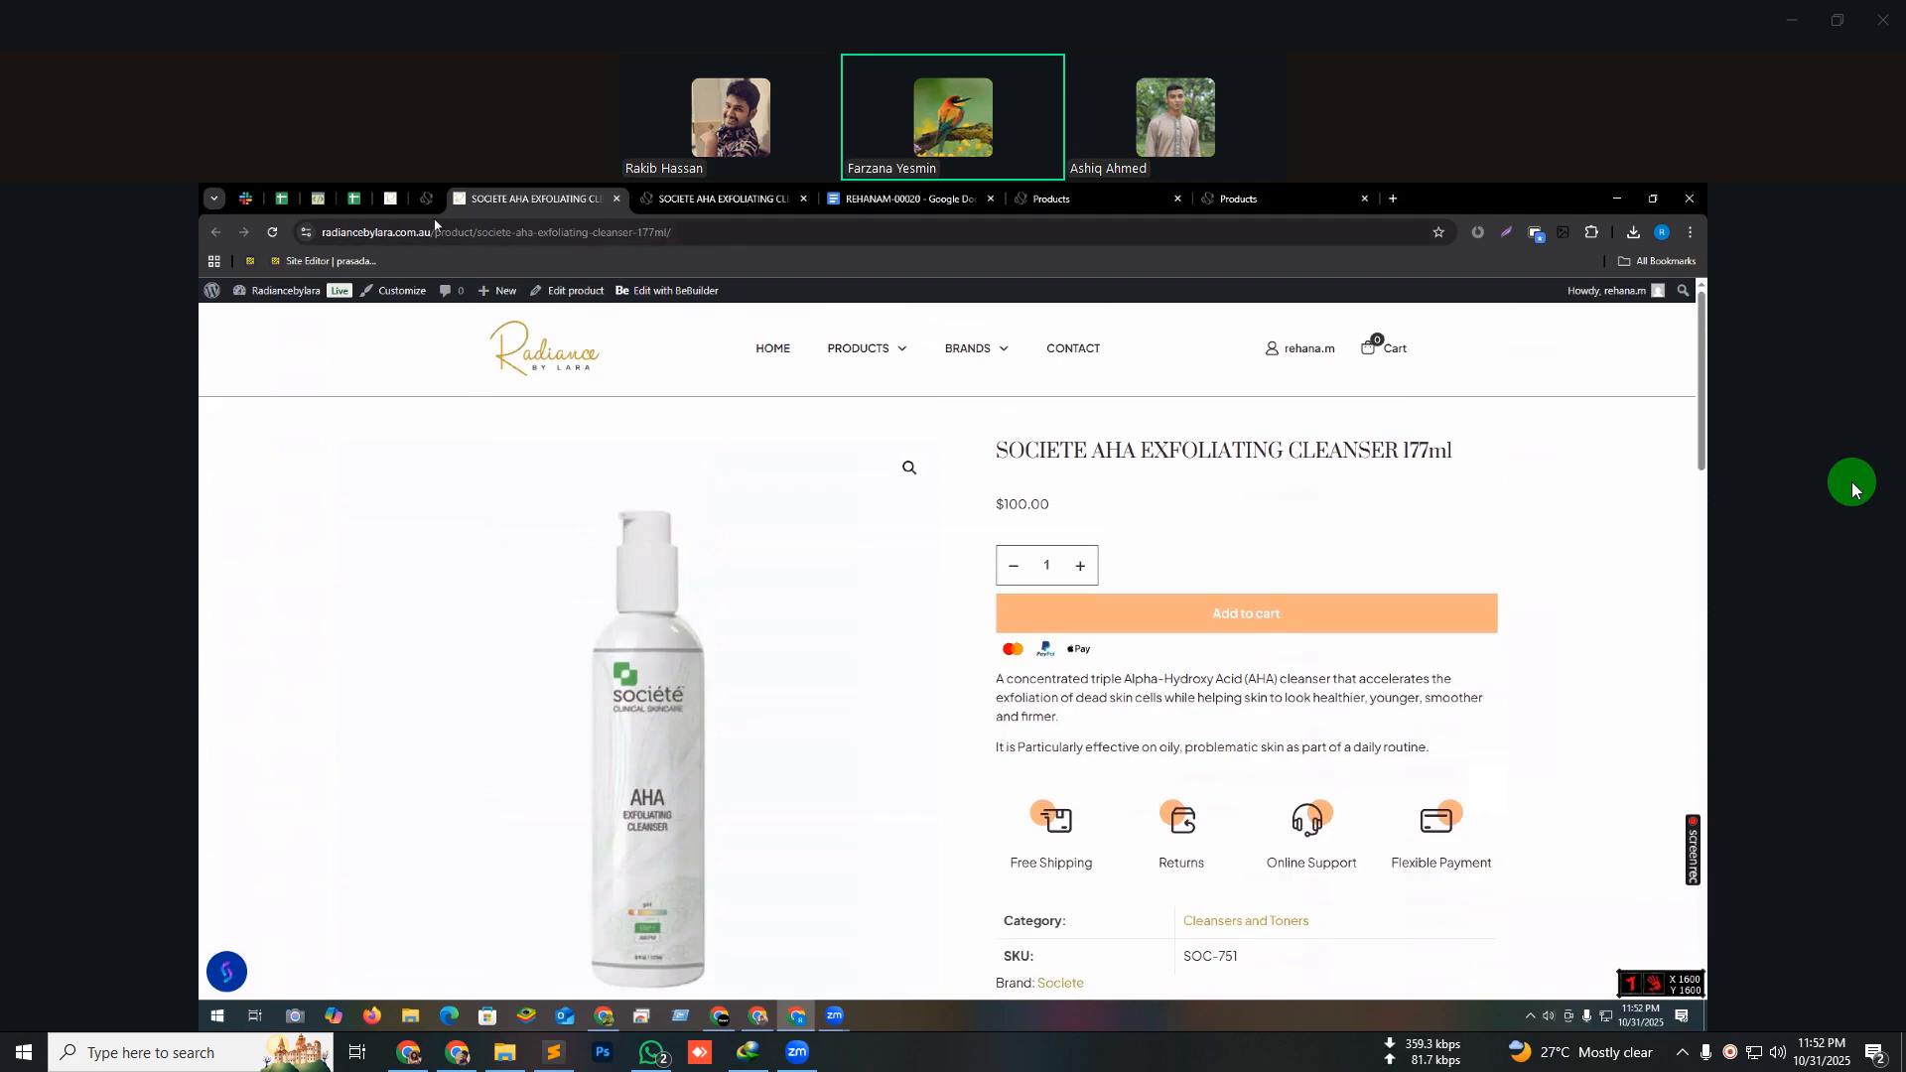
- Return to the builder and leave it for the AHA cleanser's WordPress product edit page
click(390, 199)
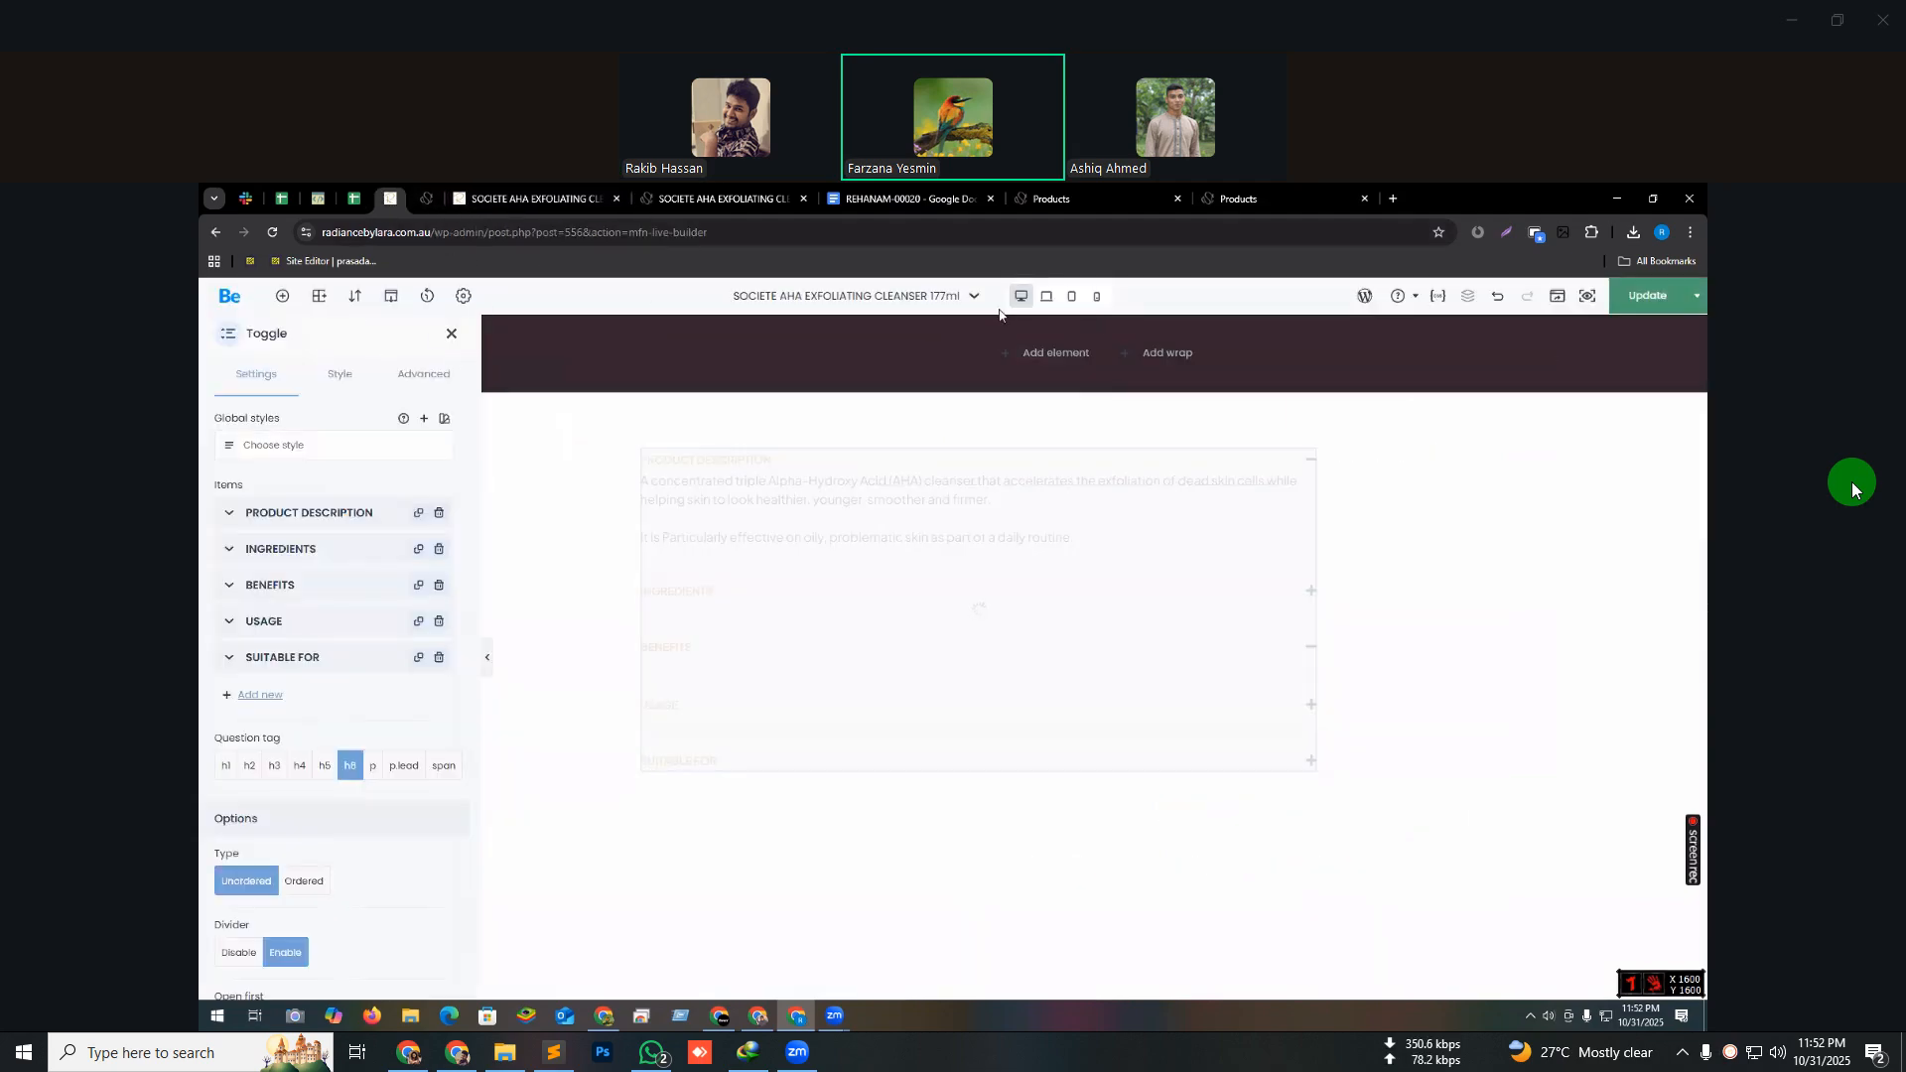
click(974, 296)
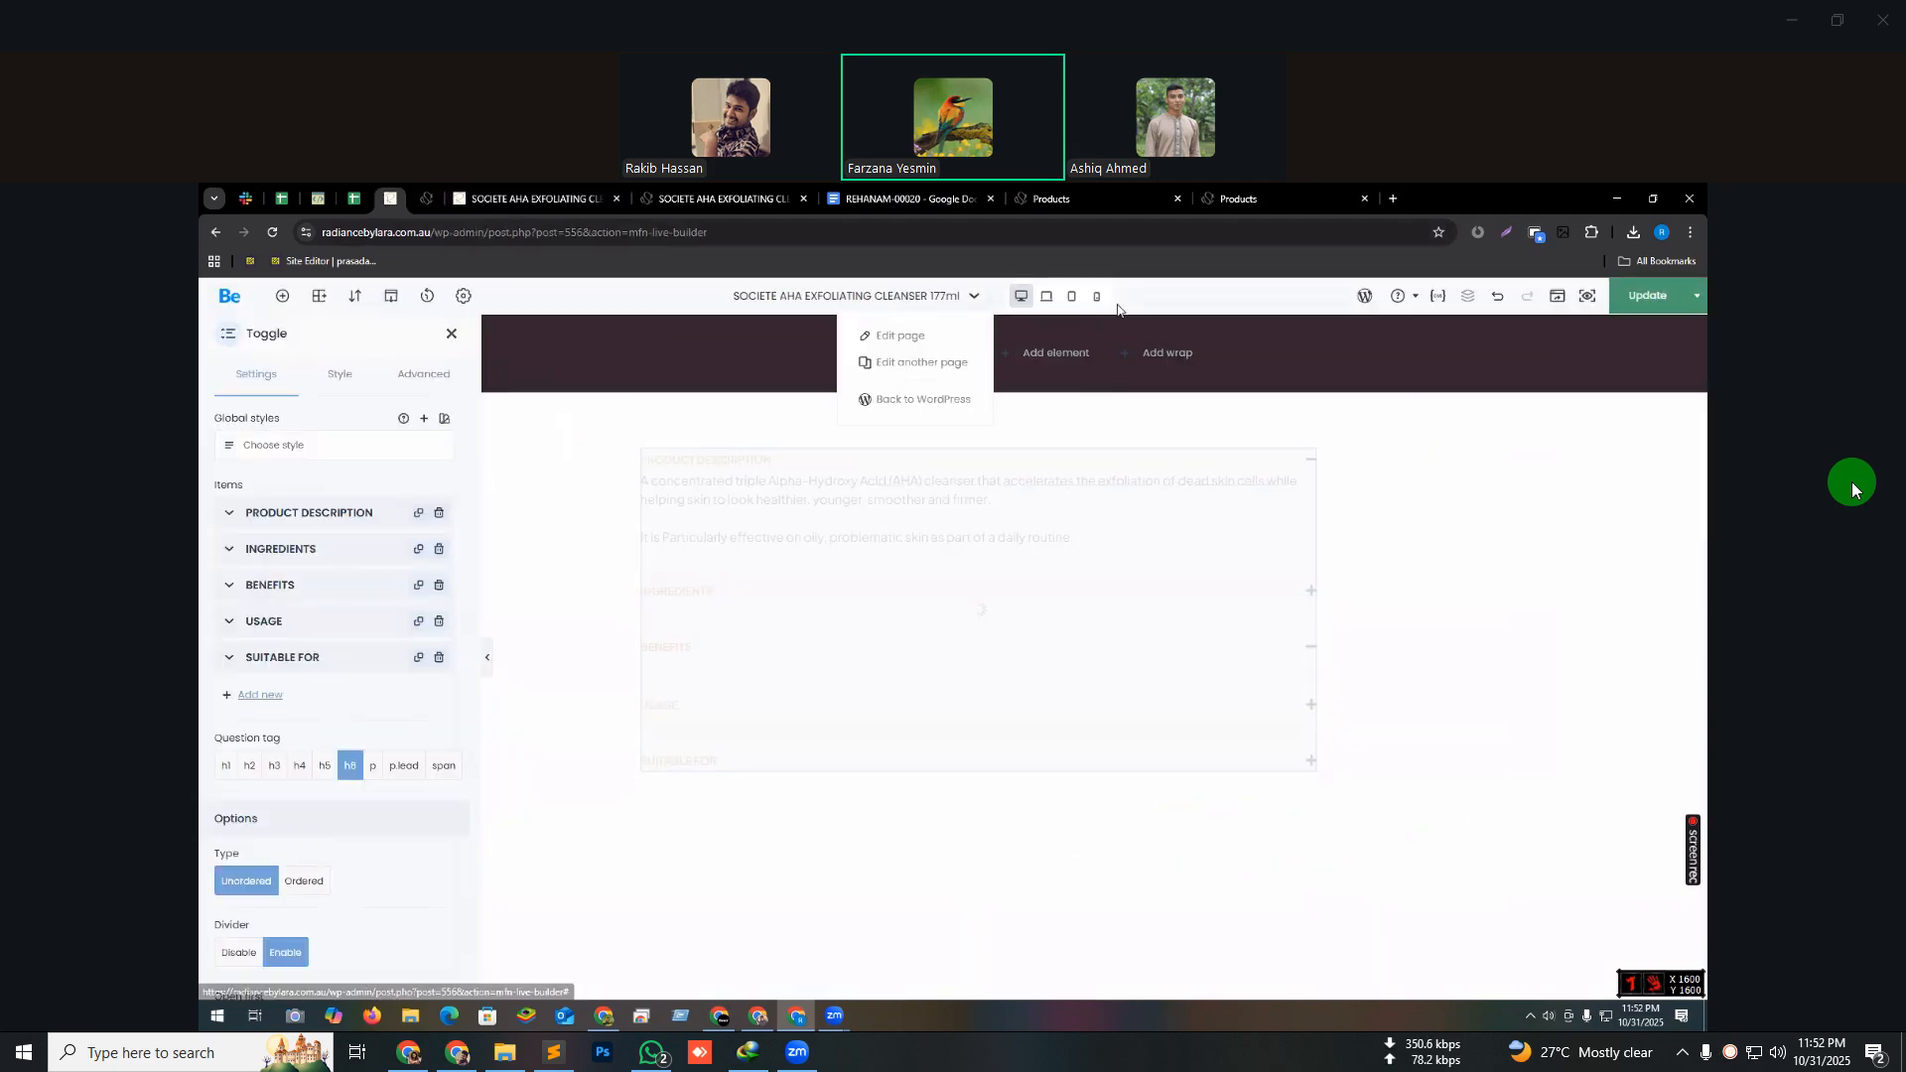
click(871, 343)
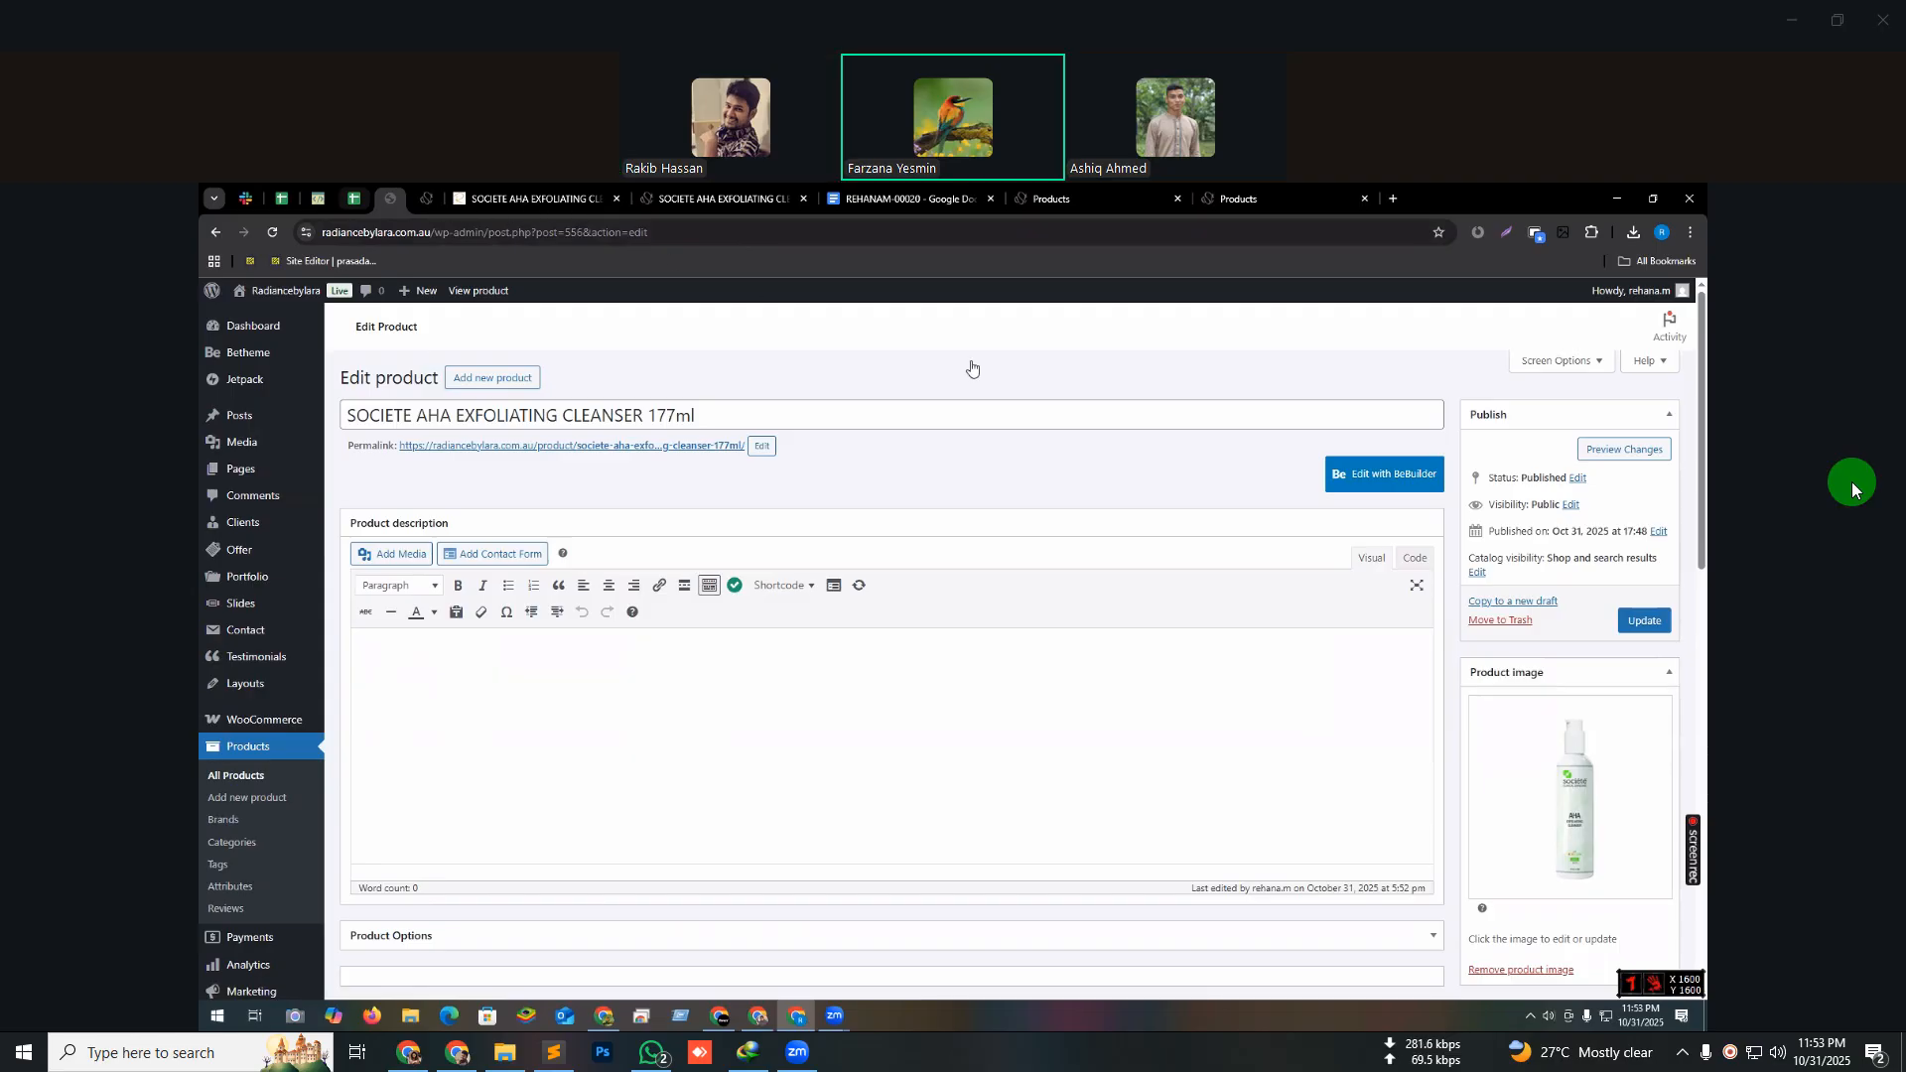
- Look through the open store and supplier pages, ending on the AHA cleanser's product page on the store
key(ctrl+shift+Tab)
key(ctrl+Tab)
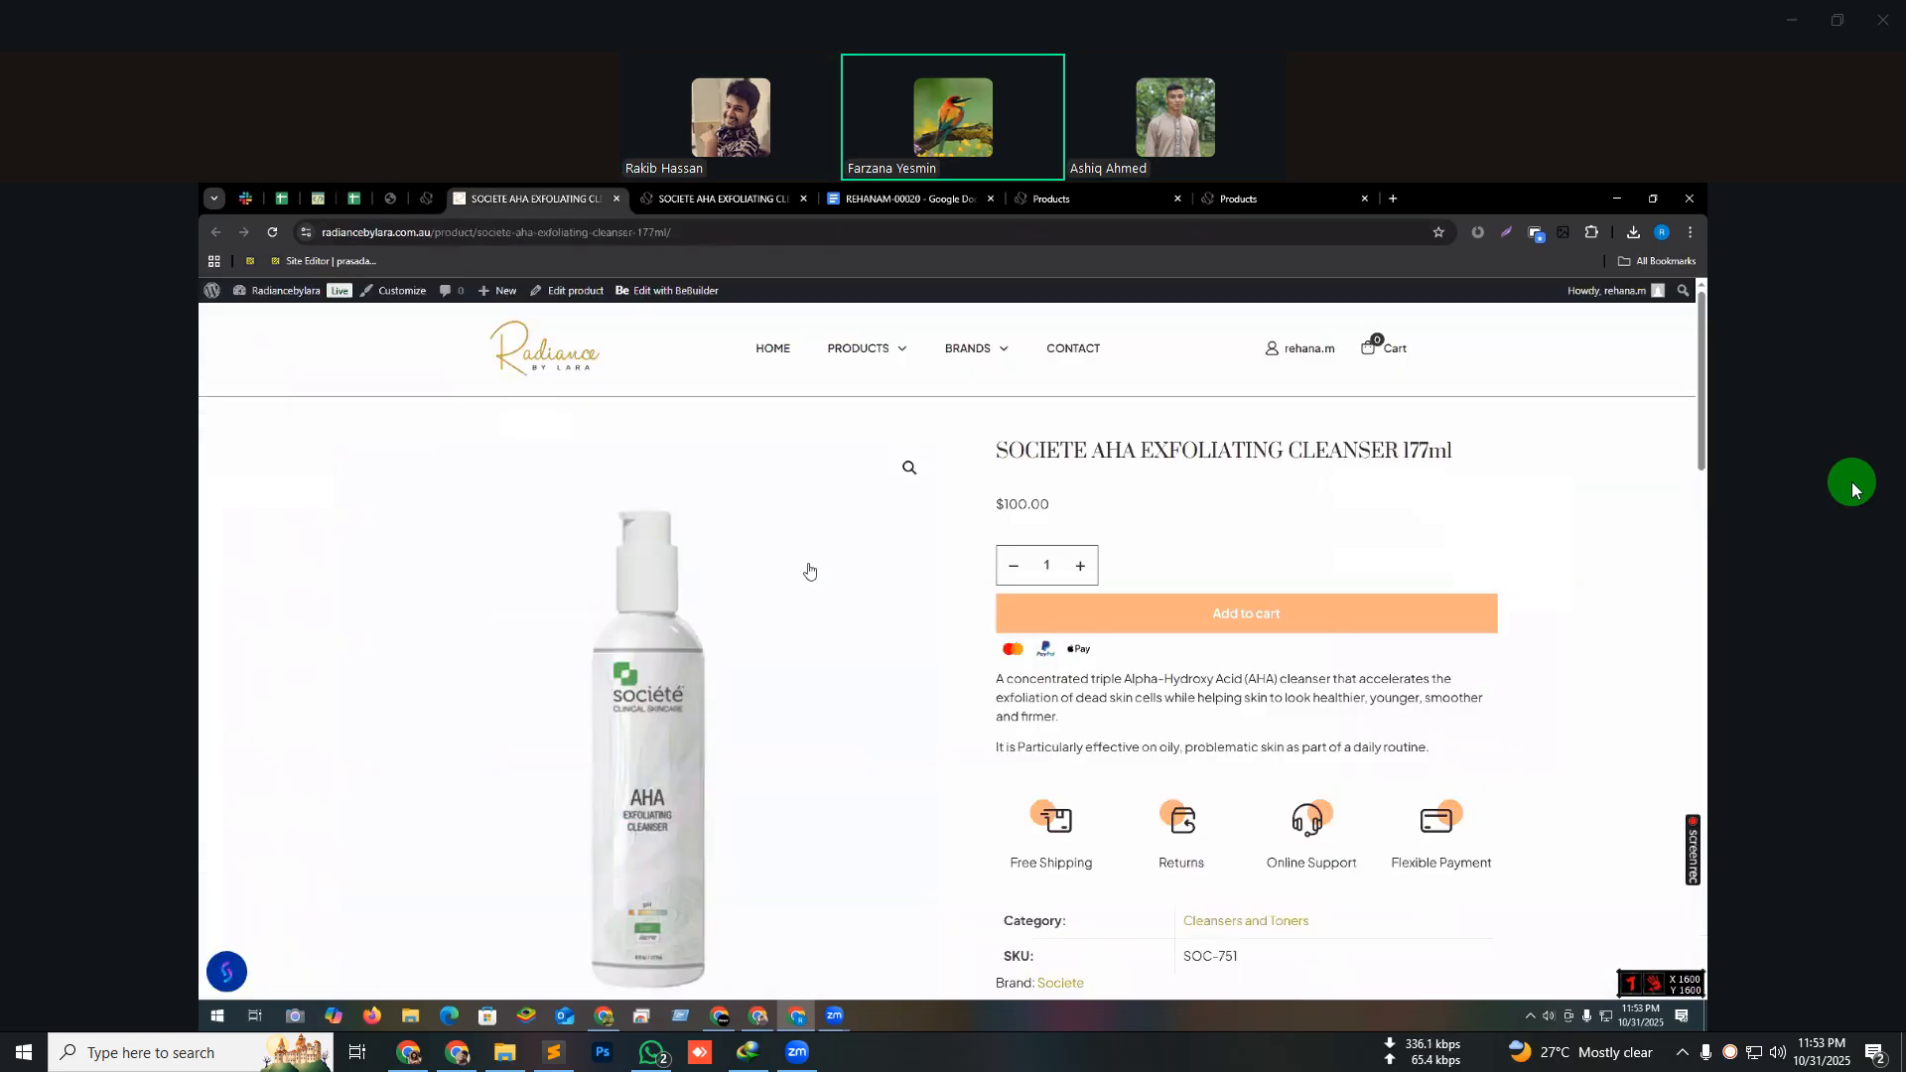
key(ctrl+Tab)
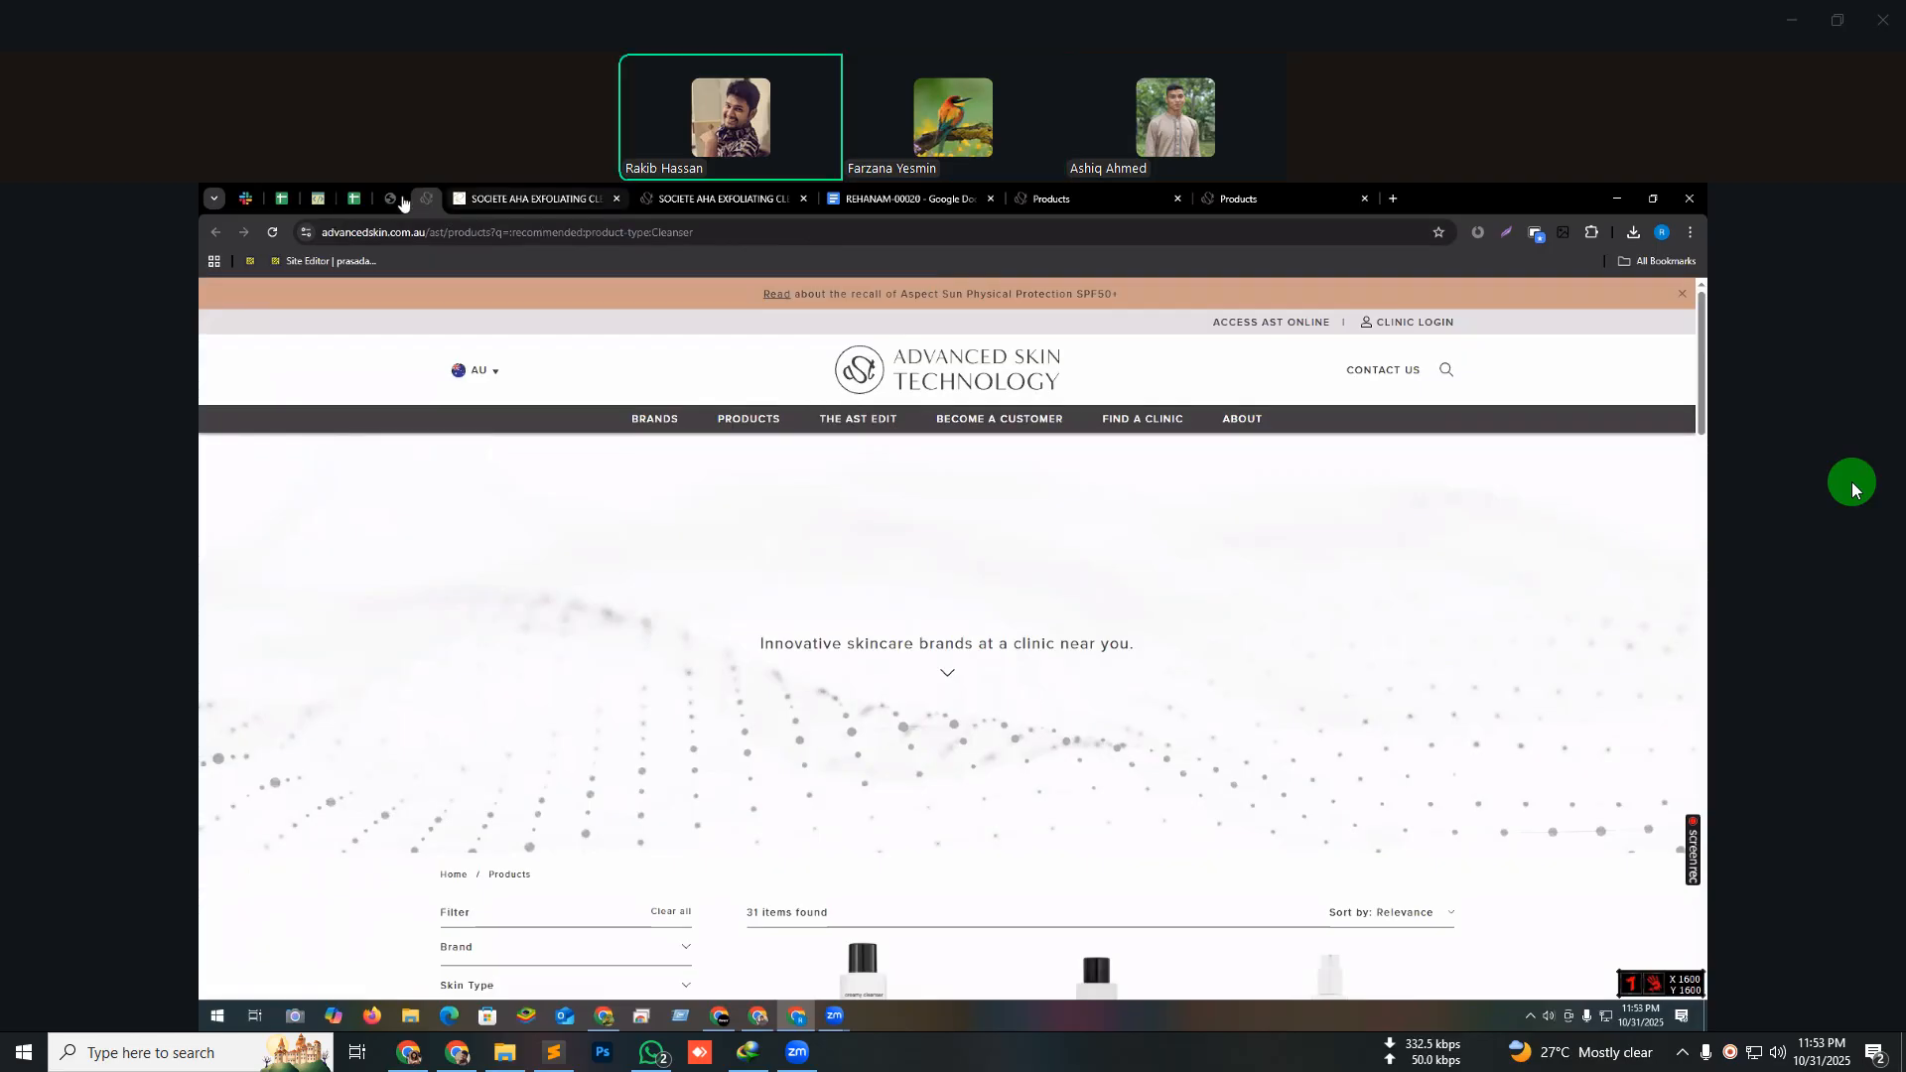
click(465, 206)
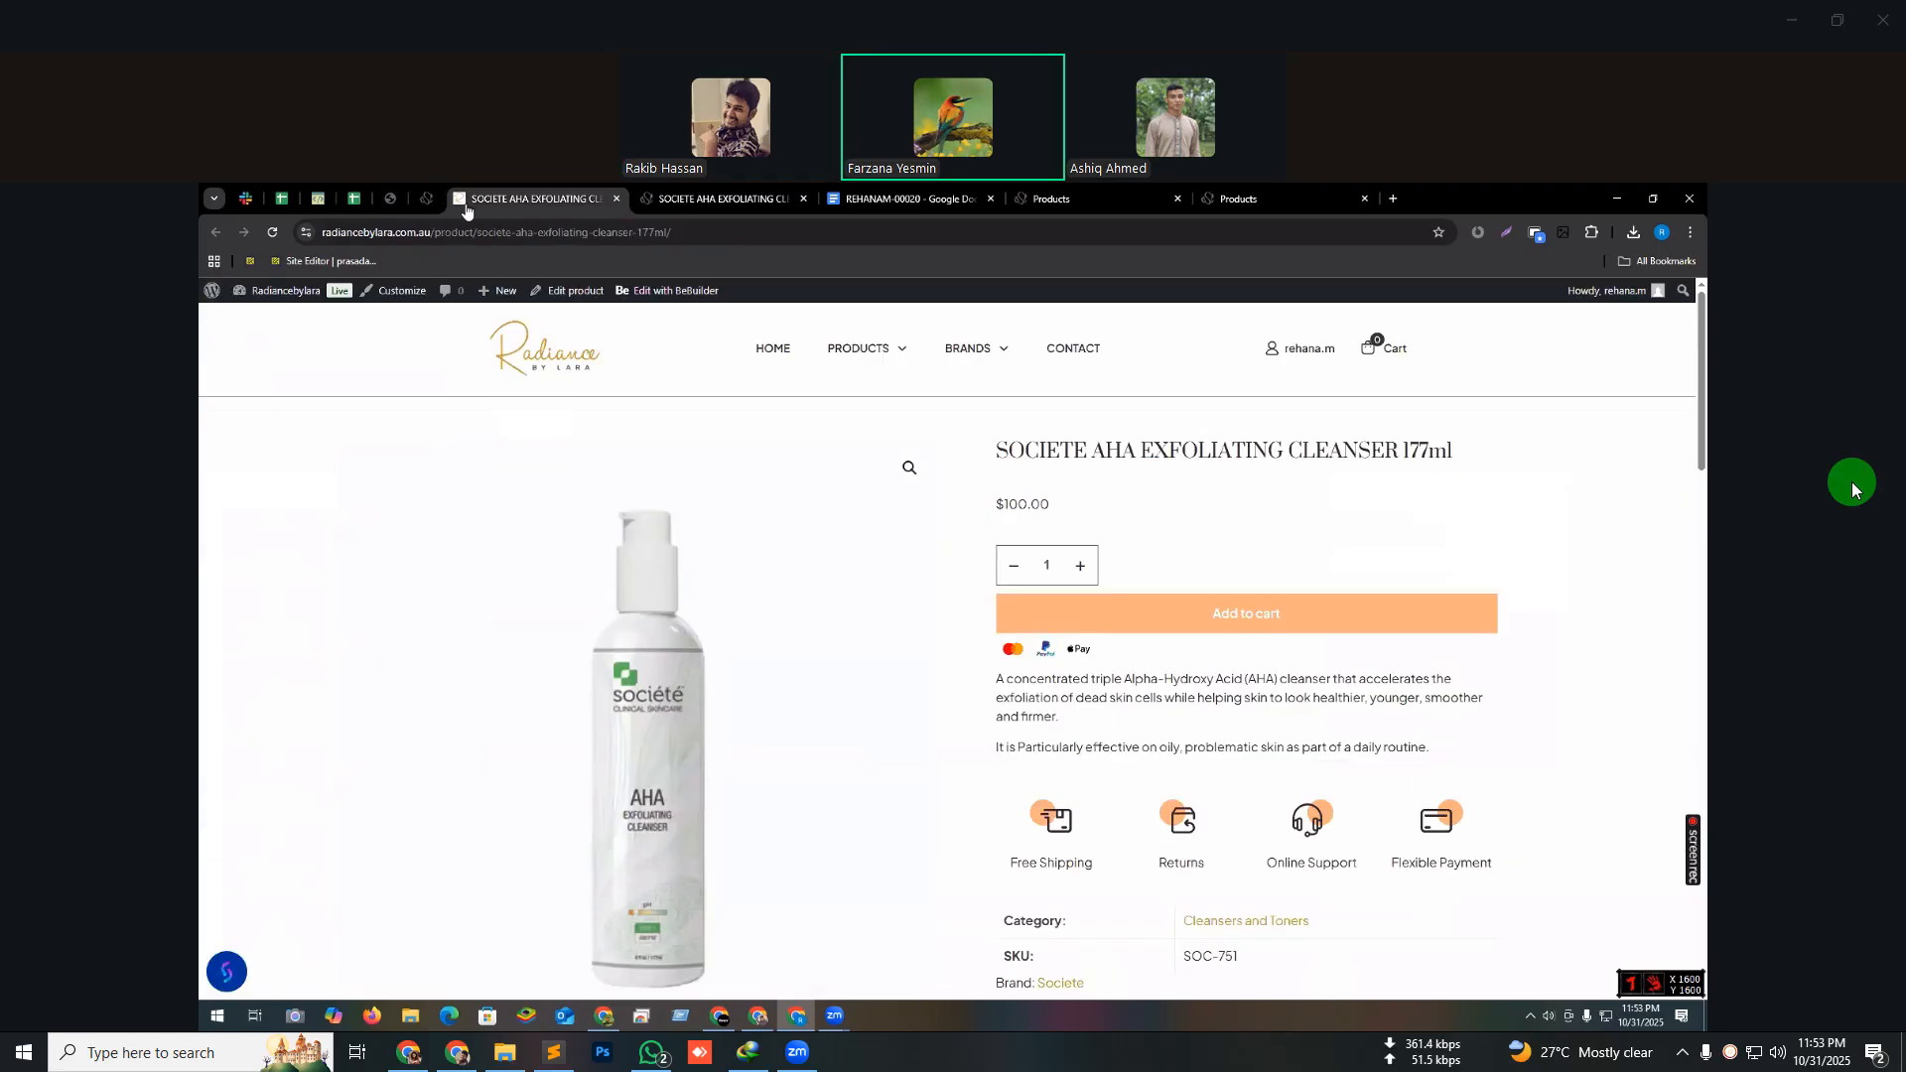